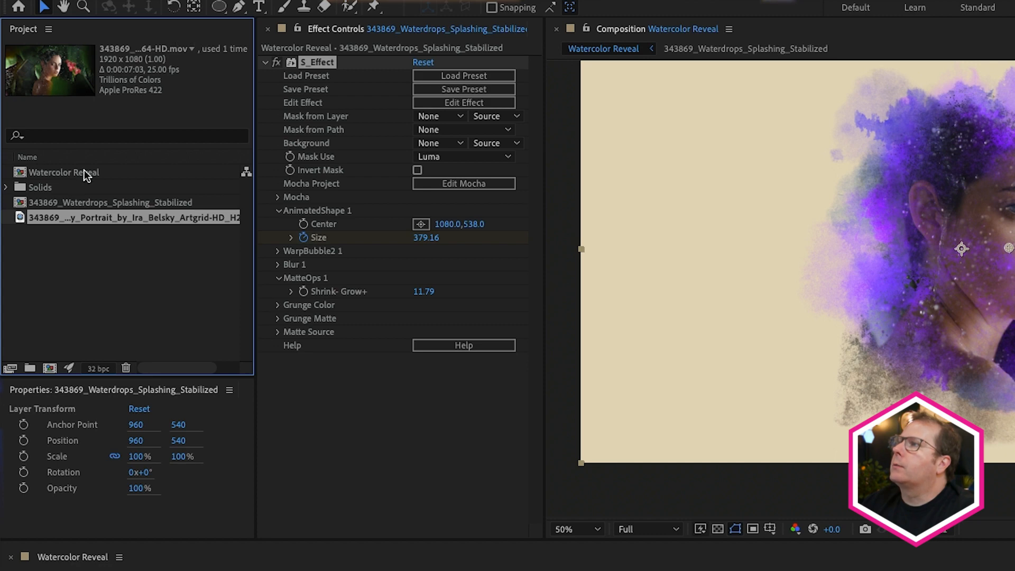
- Create a new composition from the Waterdrops Splashing portrait clip and preview its camera motion
left_click_drag(72, 217, 51, 370)
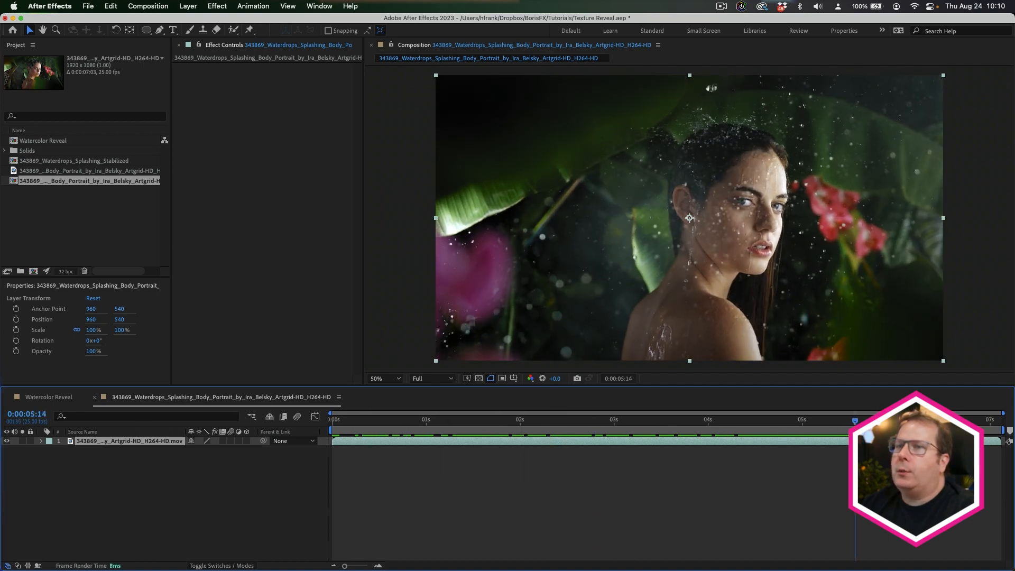
left_click_drag(662, 446, 715, 454)
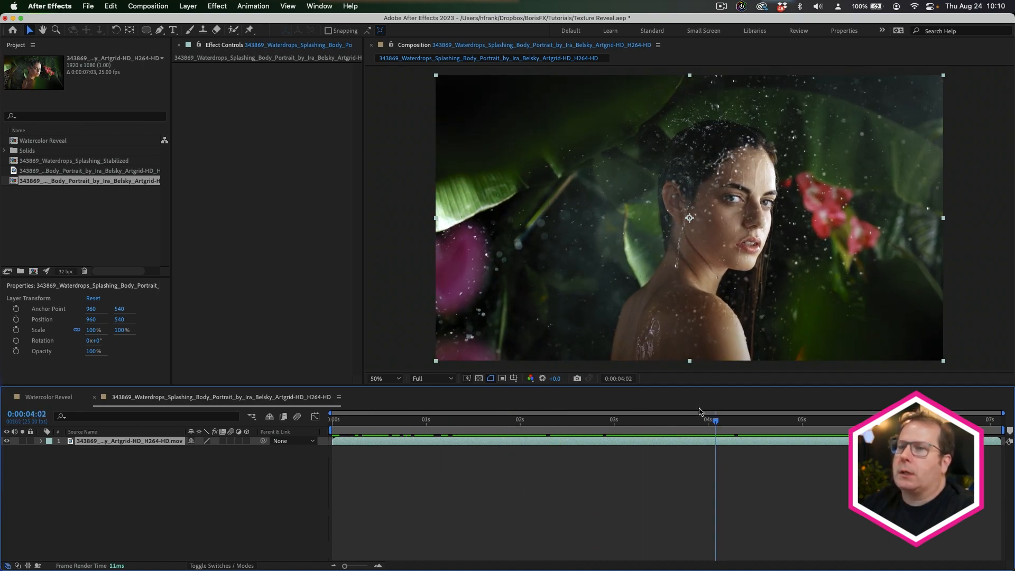
key("space")
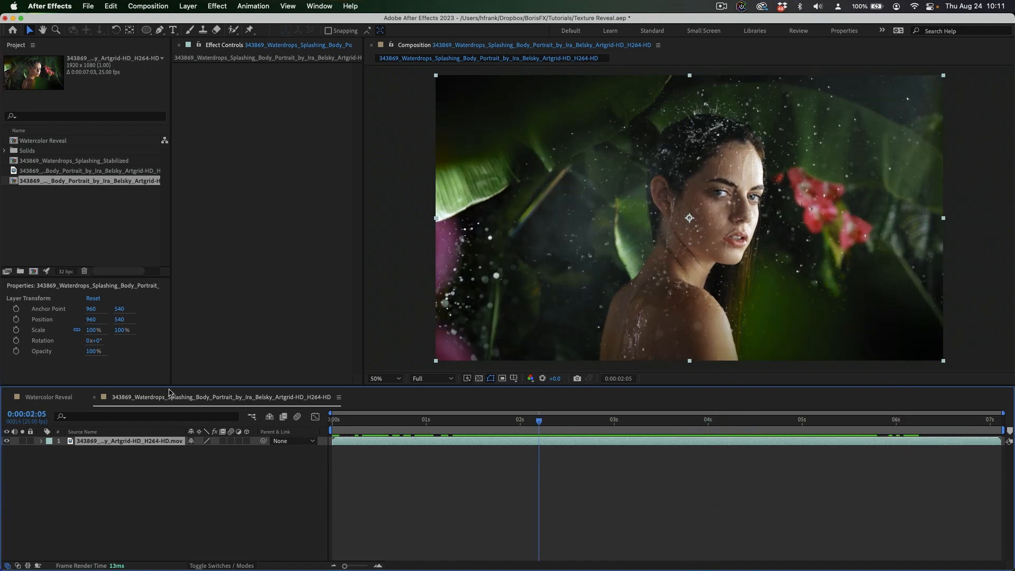
- Apply the Mocha Pro effect to the portrait layer and launch the Mocha Pro interface
left_click(217, 6)
scroll(259, 318, "down", 5)
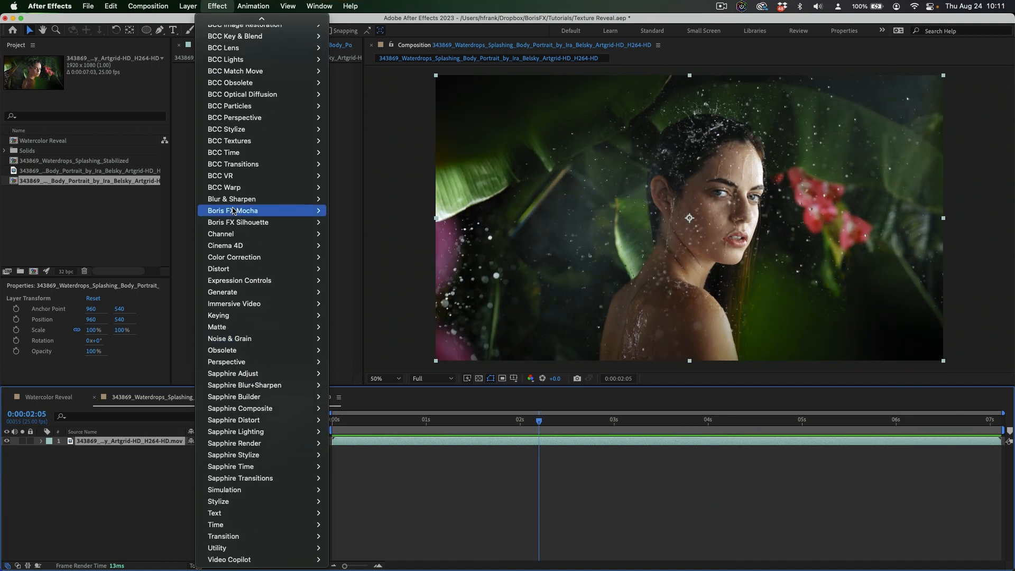
mouse_move(285, 210)
left_click(374, 222)
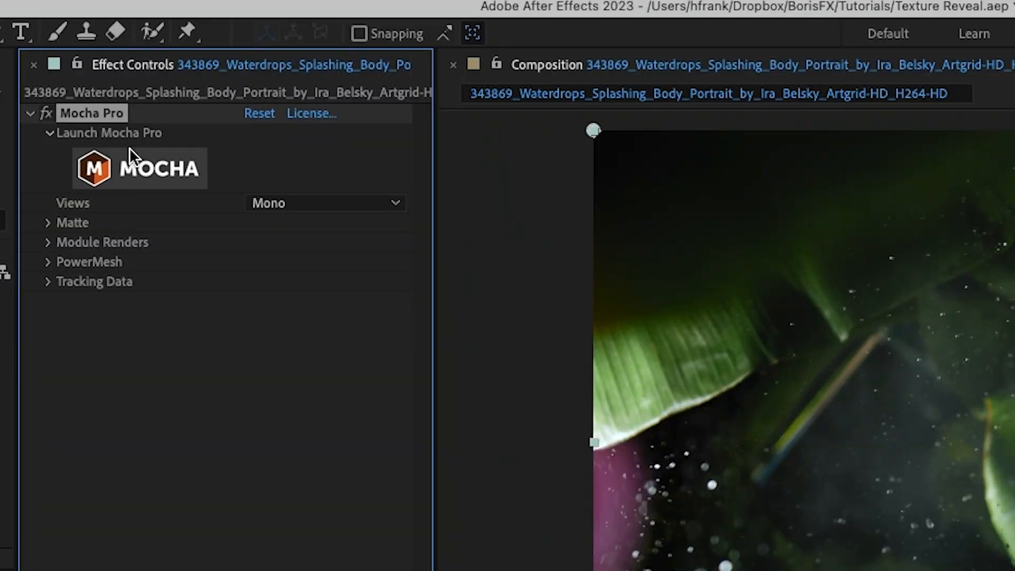
left_click(225, 90)
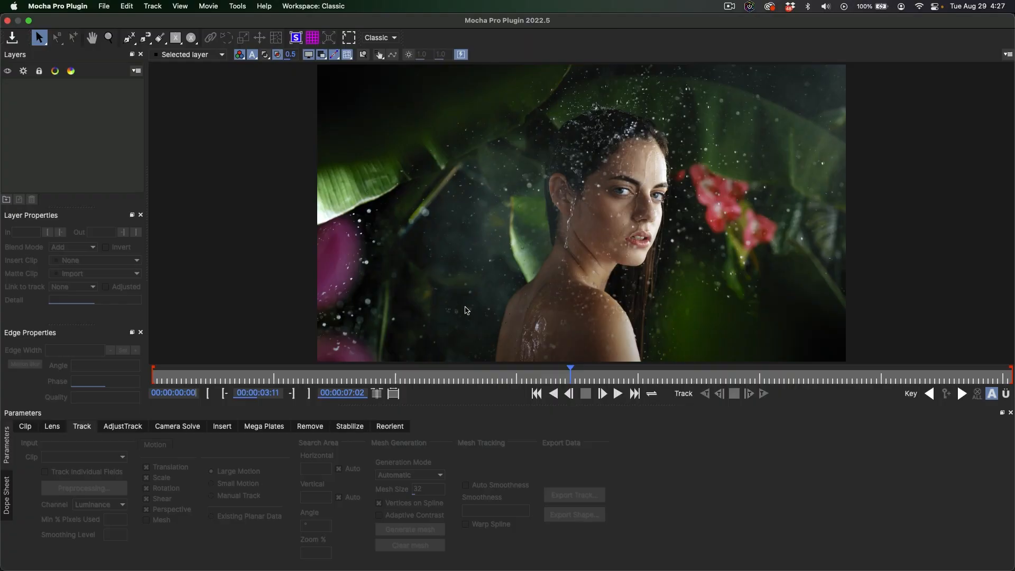
- Draw an elliptical spline over the woman's face at frame 00:00:03:11
left_click(191, 37)
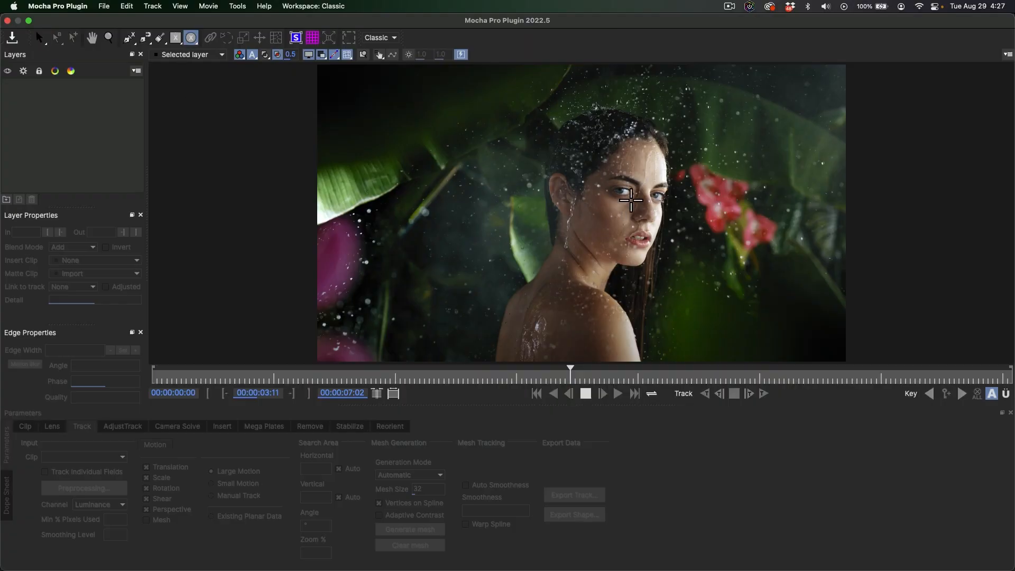
left_click_drag(660, 172, 562, 256)
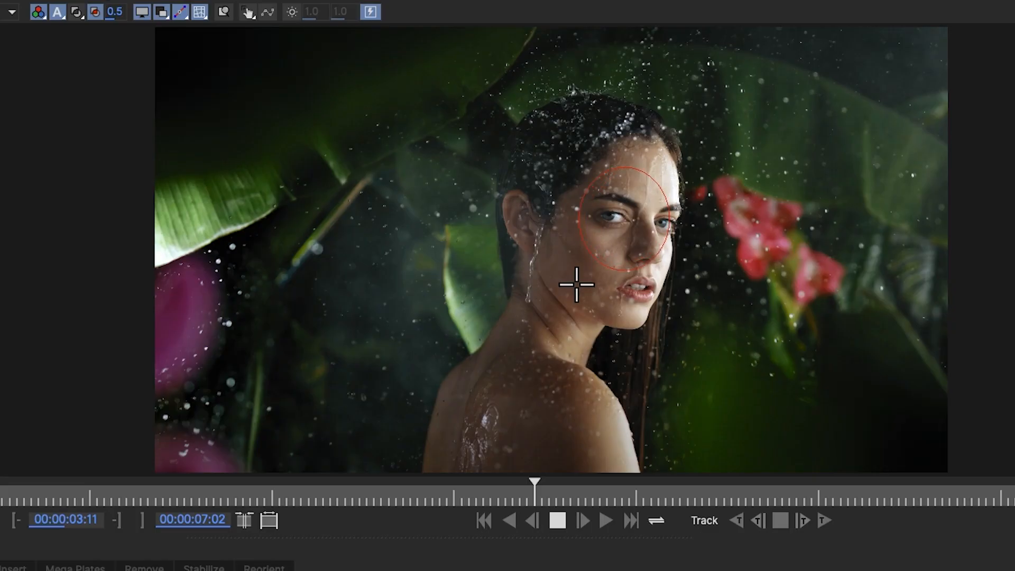
left_click_drag(523, 315, 520, 325)
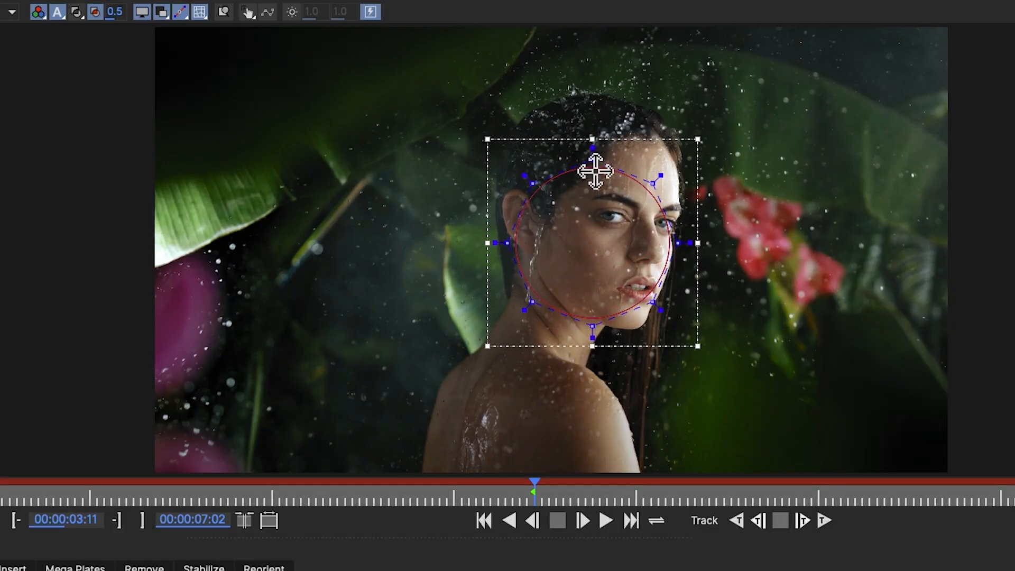
- Reshape the face spline by extending it up the forehead and out over the ear, and adjusting the point near the chin
left_click_drag(604, 168, 604, 141)
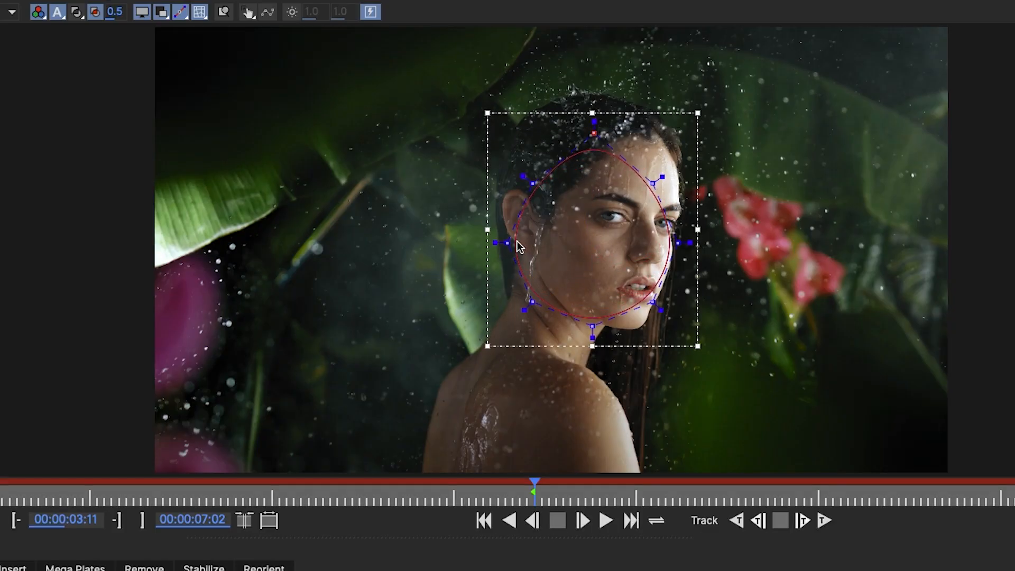
left_click_drag(517, 241, 501, 207)
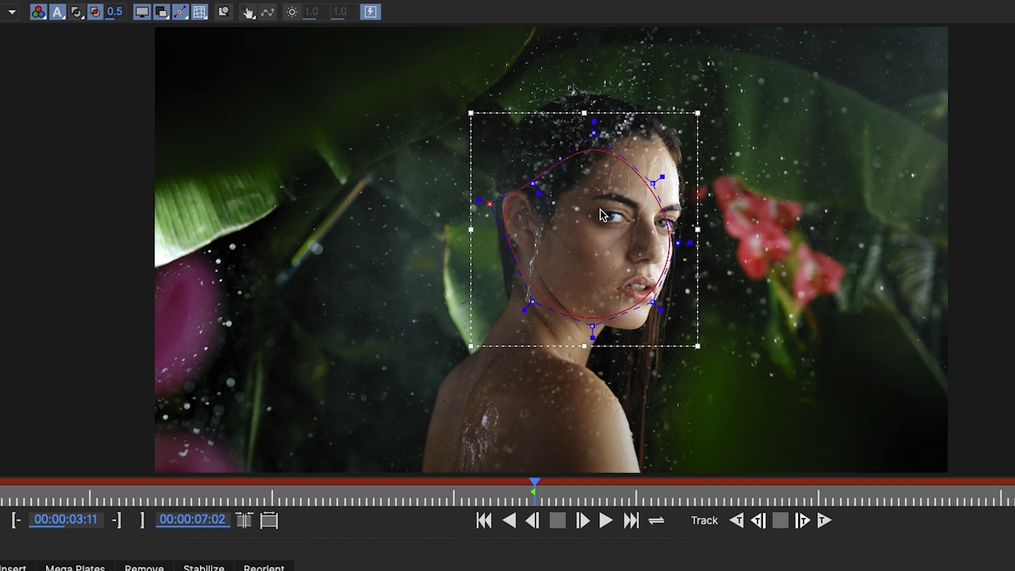
left_click(663, 312)
left_click_drag(662, 312, 660, 315)
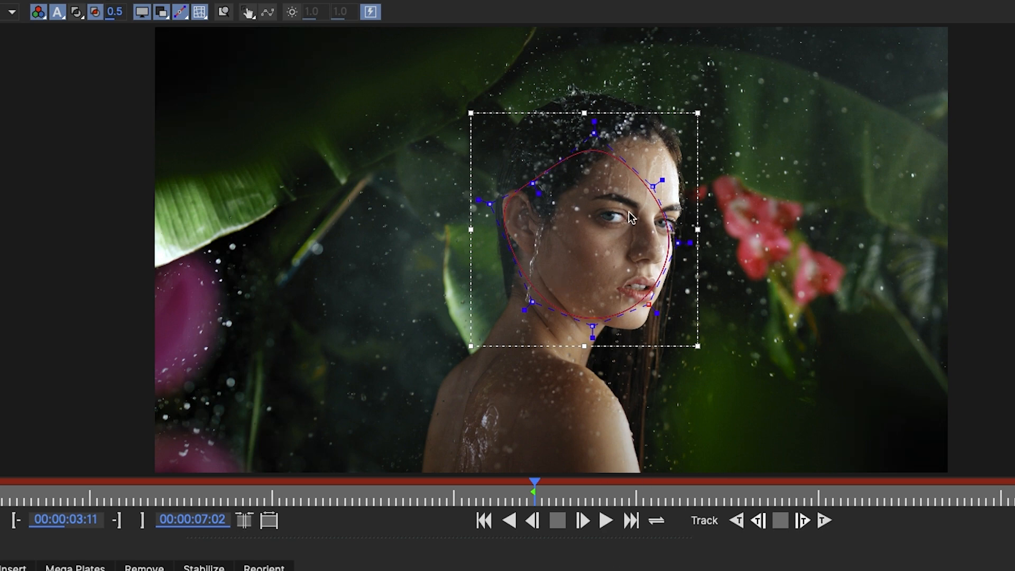
- Track the face layer backward and forward through the whole clip, and scrub through the result
left_click(735, 521)
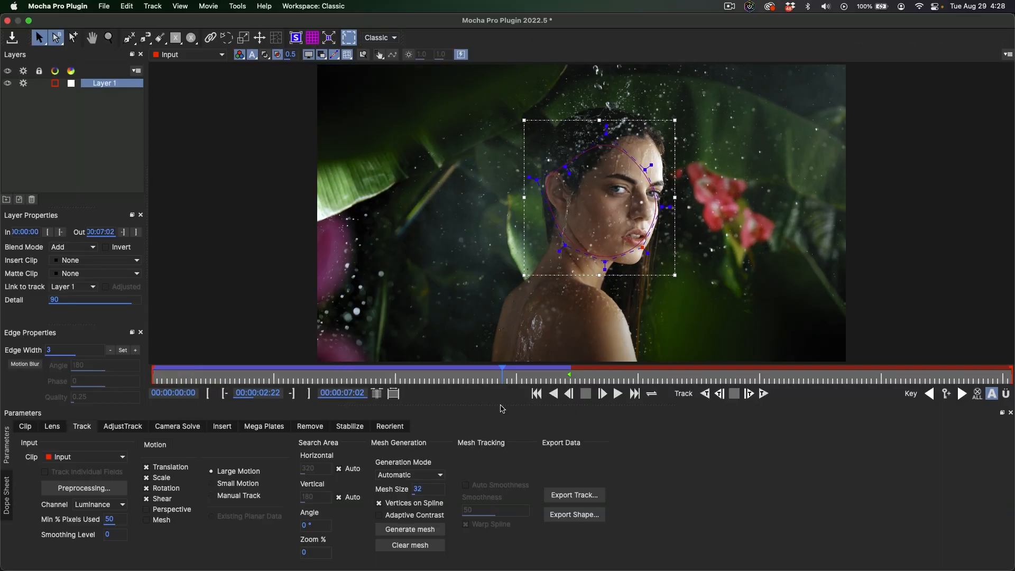
left_click(764, 394)
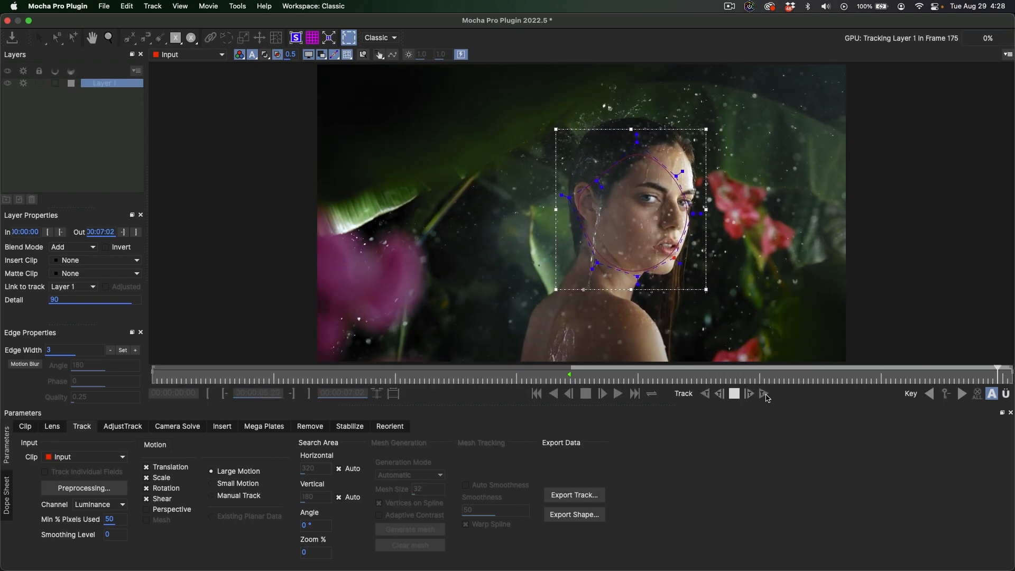
left_click_drag(756, 377, 449, 378)
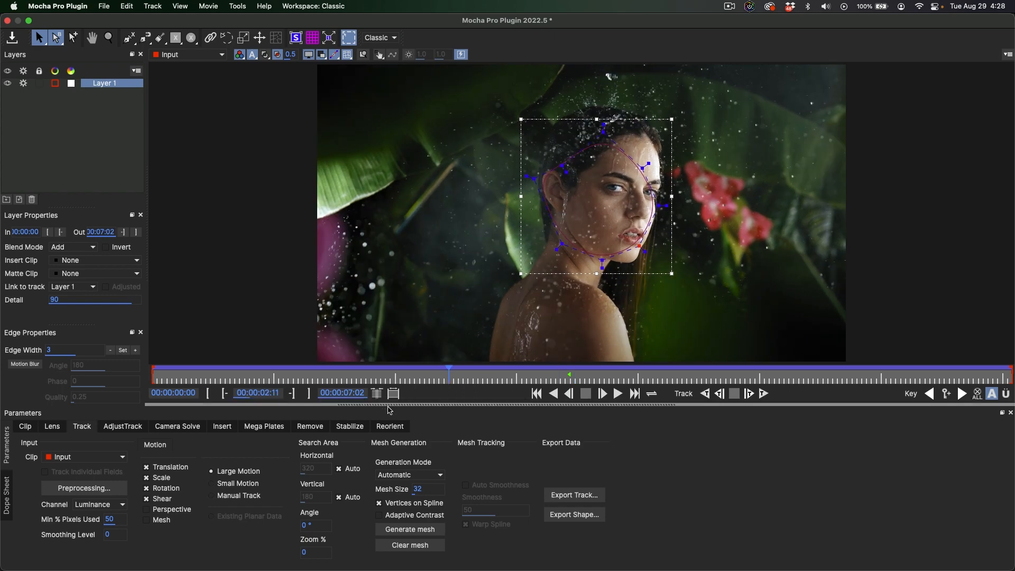
- Turn on Centre and Zoom in the border options of the Stabilize module
left_click(342, 428)
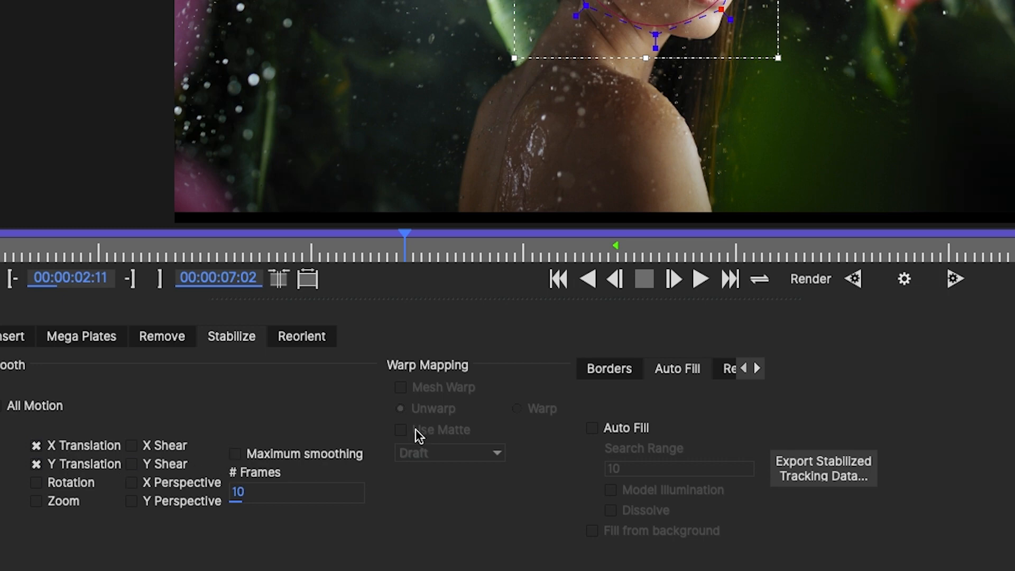
left_click(630, 373)
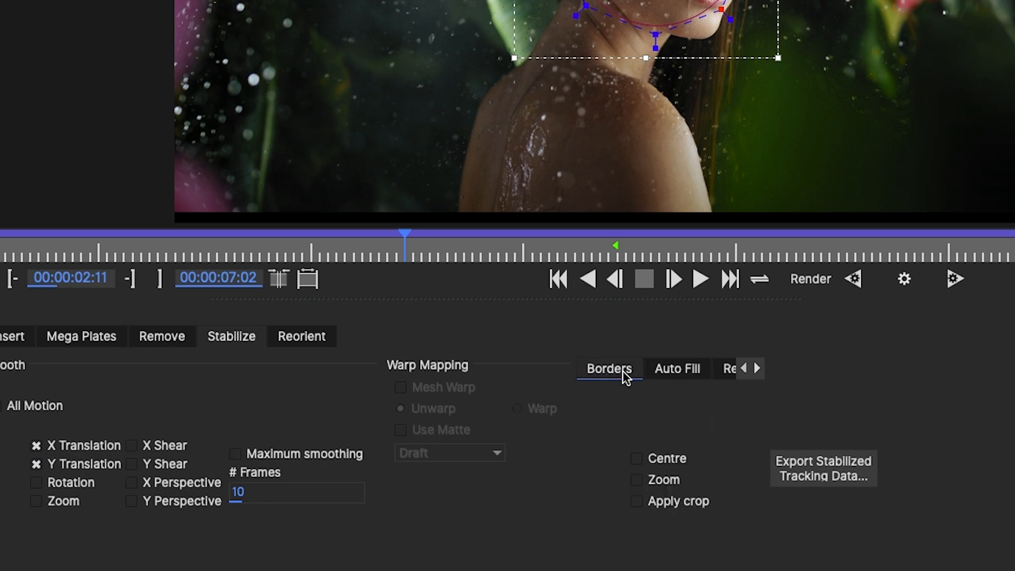
left_click(638, 458)
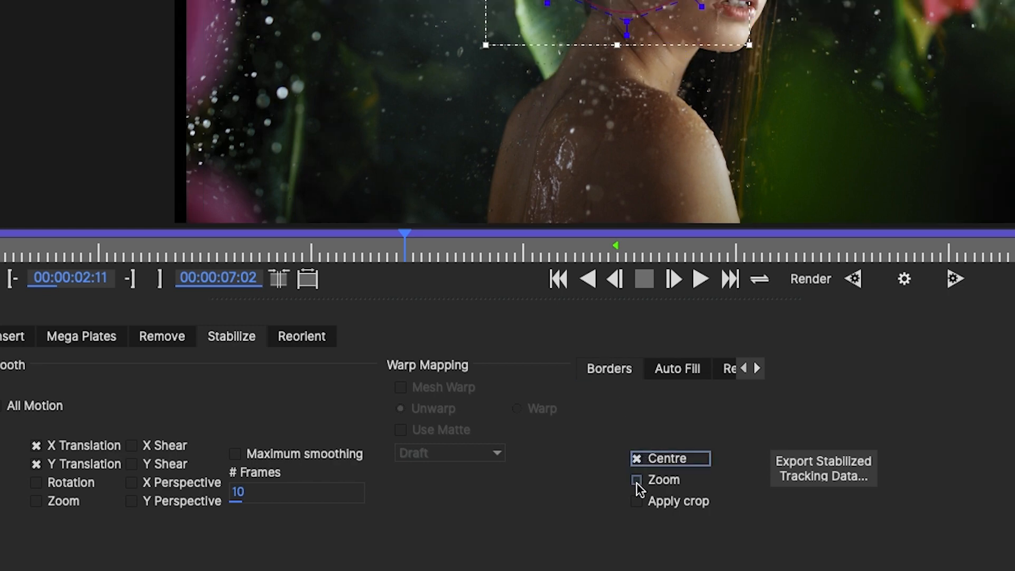
left_click(637, 479)
- Play and scrub through the stabilized clip to examine the head's steadiness and the frame edges
left_click(300, 257)
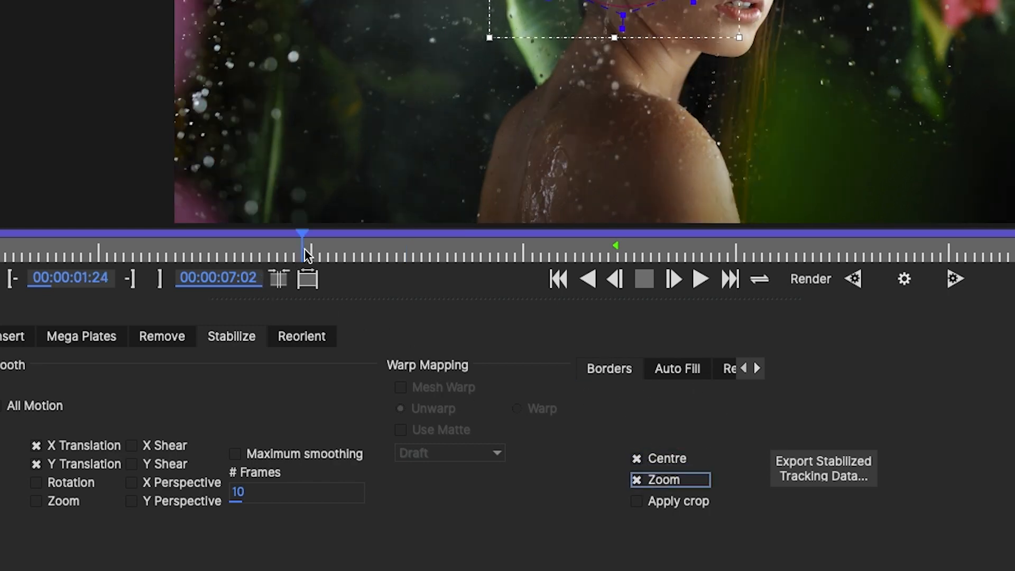
left_click(449, 253)
left_click_drag(454, 251, 210, 354)
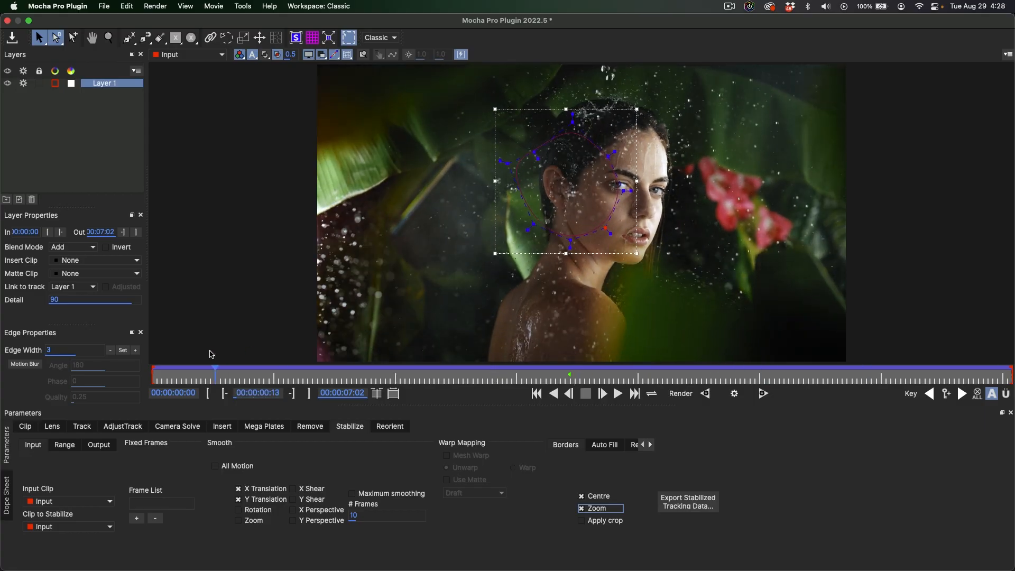
key("space")
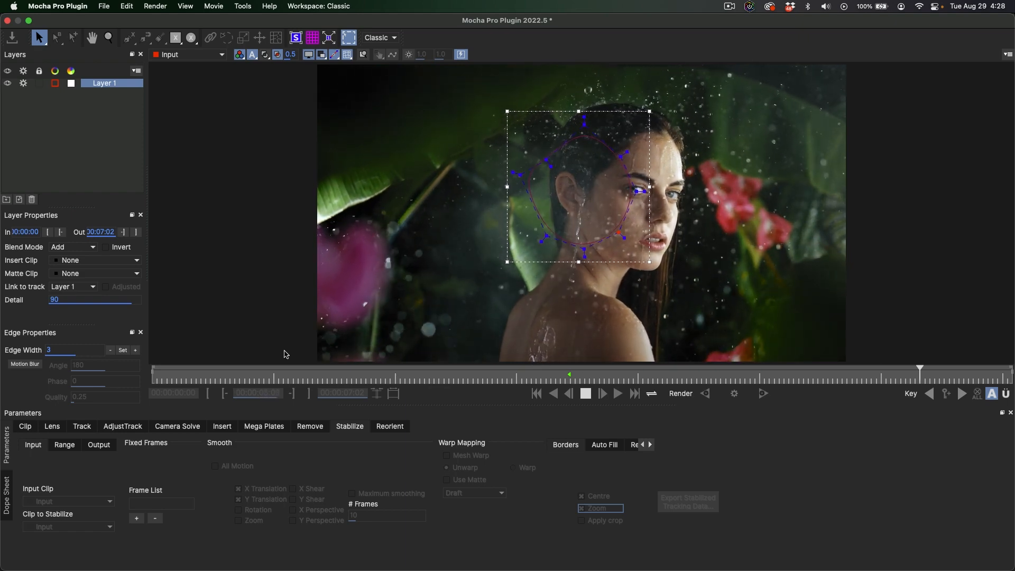
key("space")
left_click(366, 378)
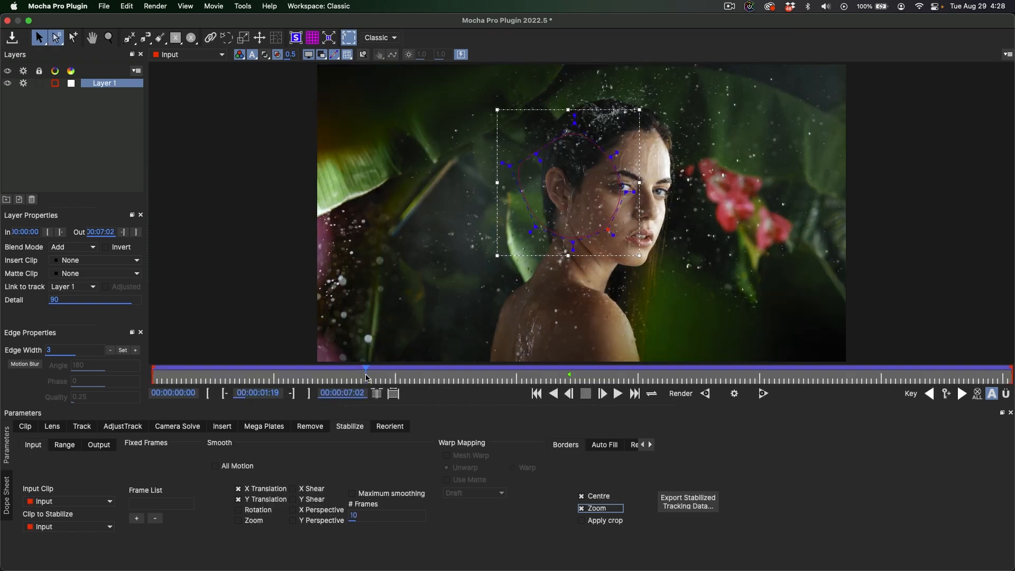
left_click_drag(371, 378, 376, 379)
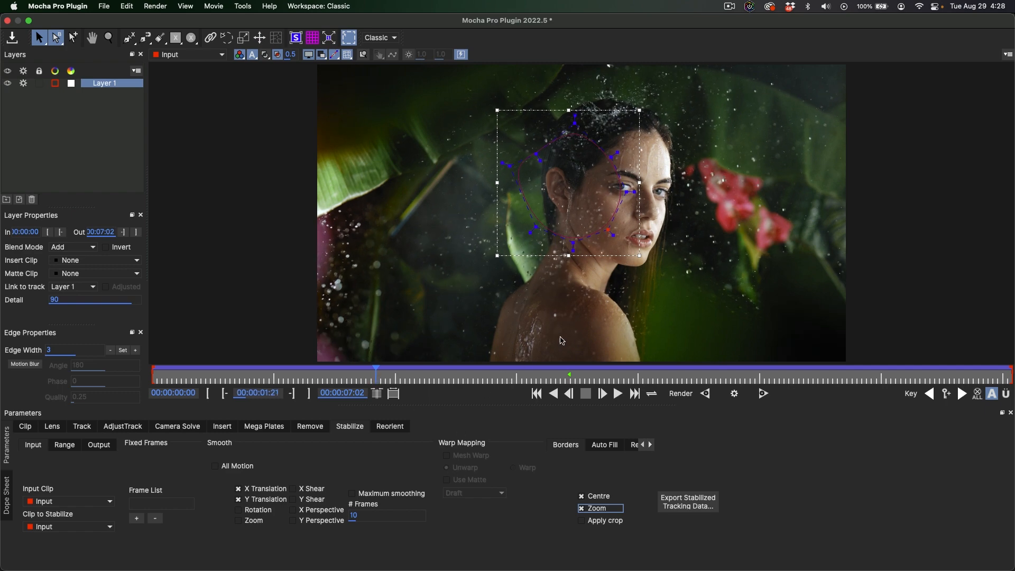
left_click_drag(529, 379, 760, 375)
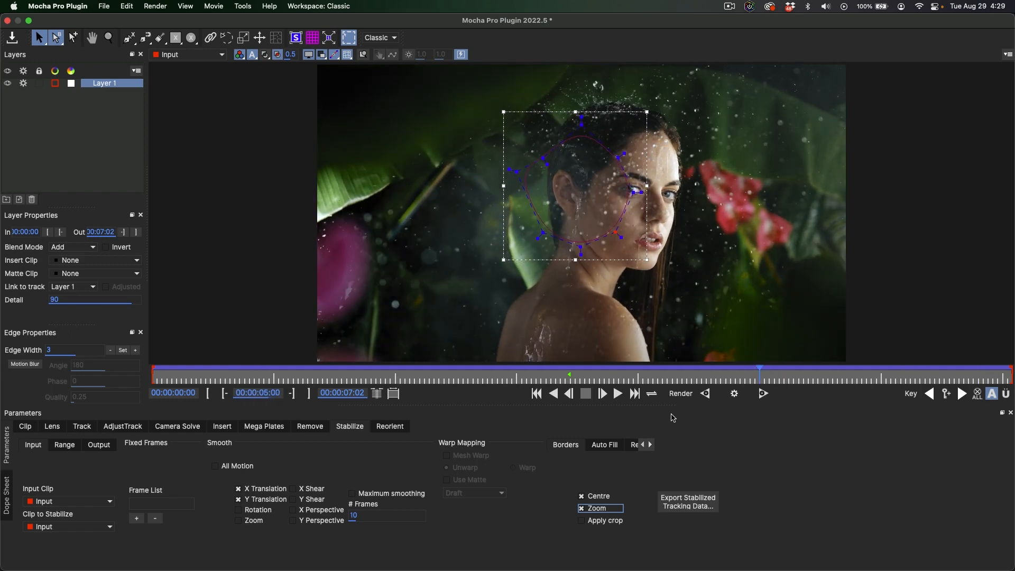
left_click(652, 374)
left_click(569, 393)
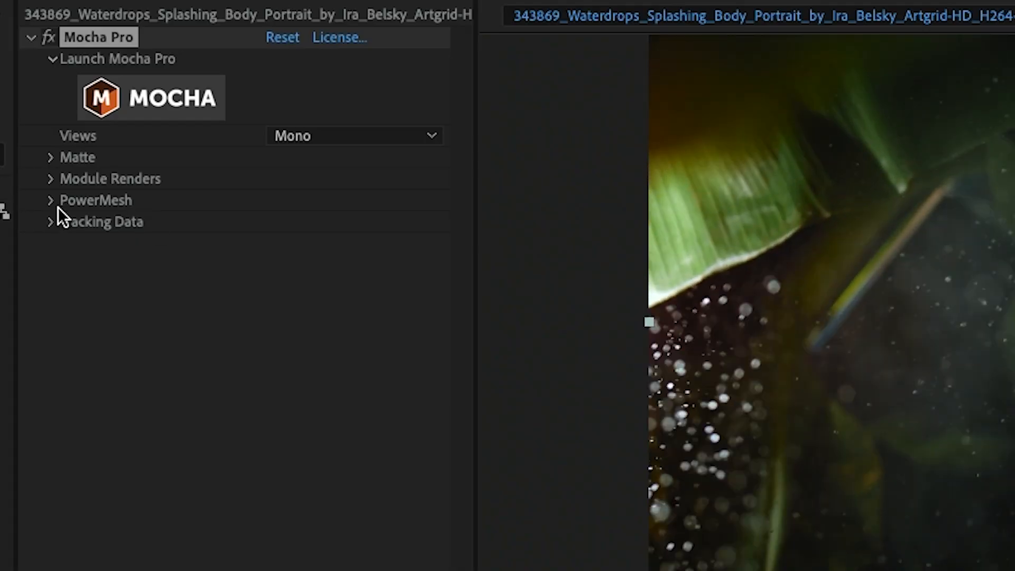
- Back in After Effects, enable rendering of the Stabilize module in the Mocha Pro effect
left_click(48, 179)
left_click(304, 221)
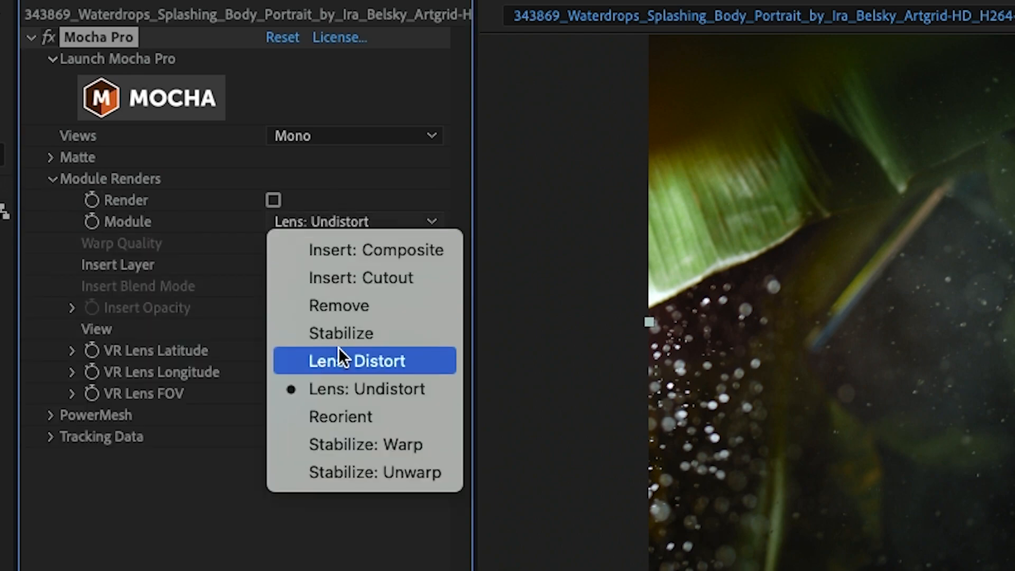
left_click(333, 334)
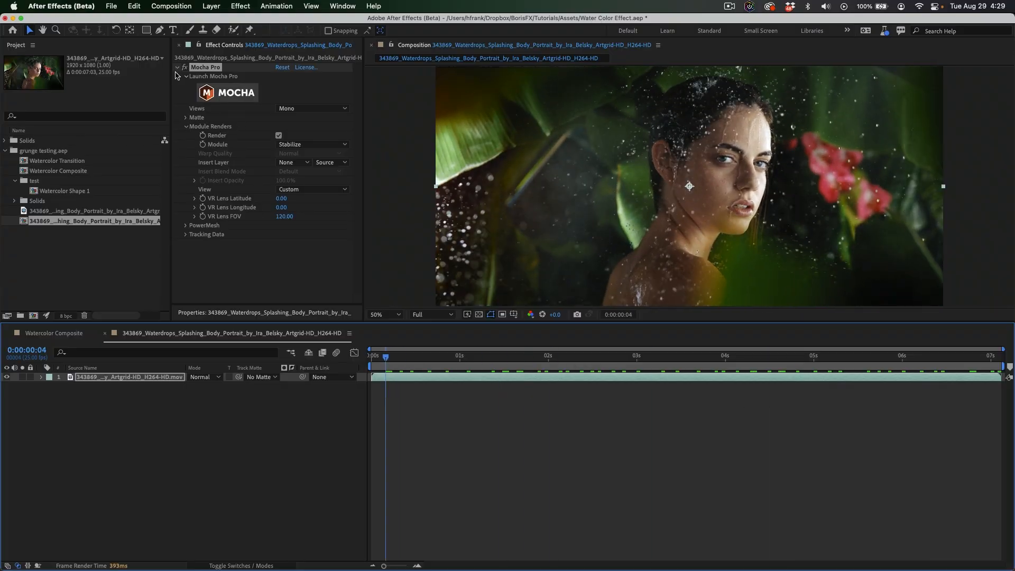
- Compare the portrait footage with the Mocha Pro effect switched off and on
left_click(185, 68)
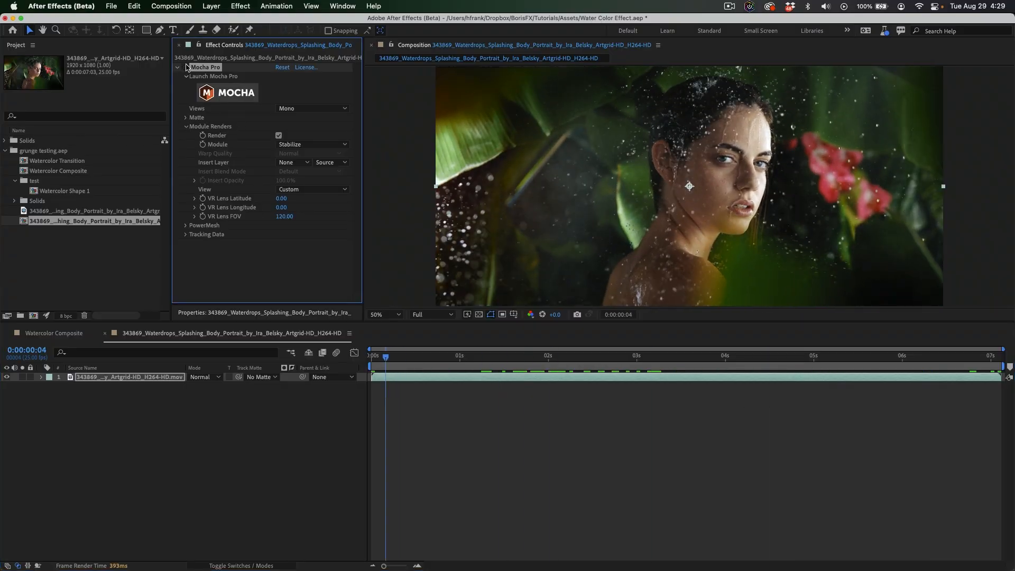
left_click_drag(387, 355, 259, 377)
left_click(184, 68)
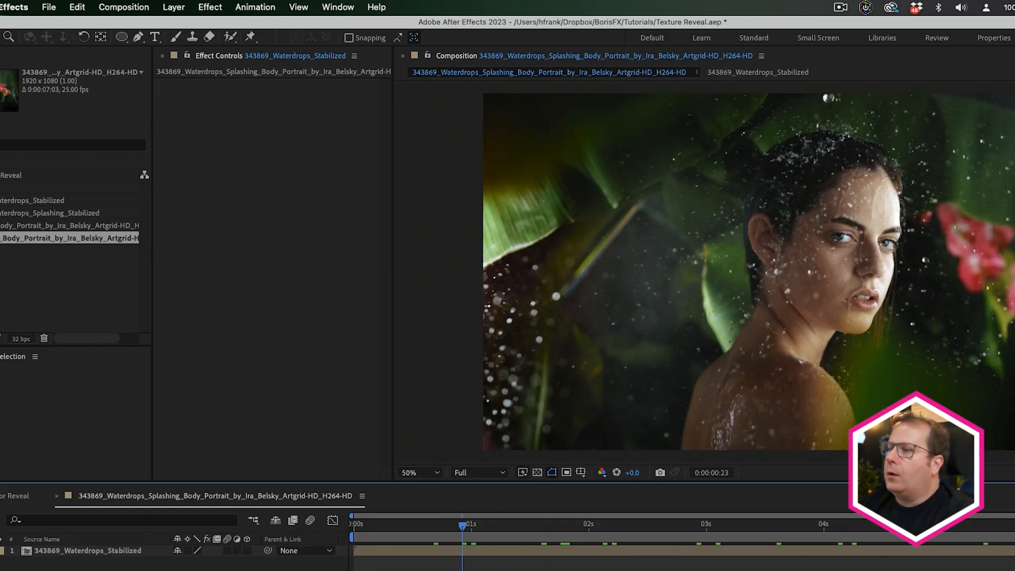
- Apply the Sapphire Builder S_Effect to the 343869_Waterdrops_Stabilized layer, then collapse and deselect the layer
left_click(104, 551)
left_click(210, 7)
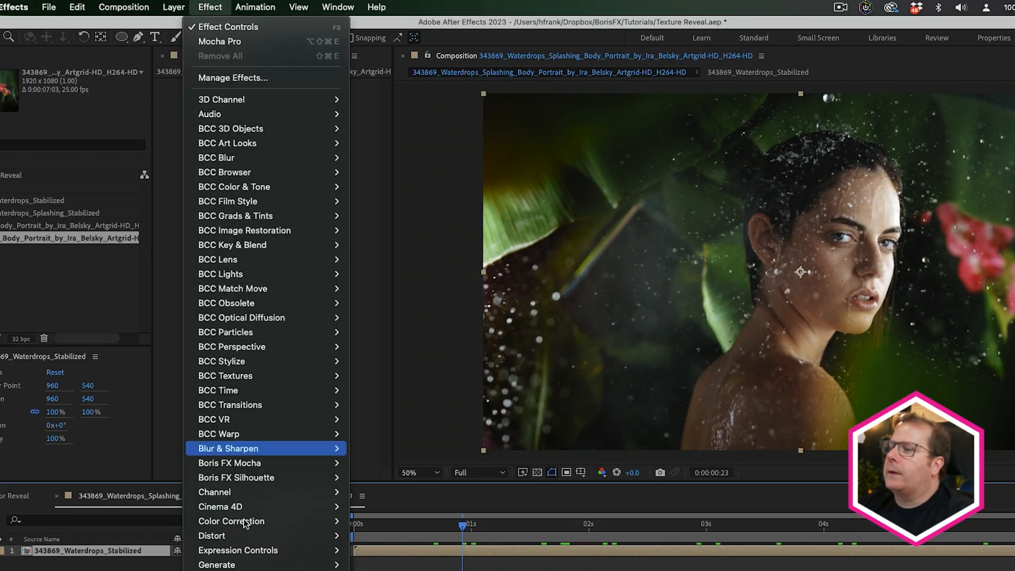
scroll(228, 370, "down", 10)
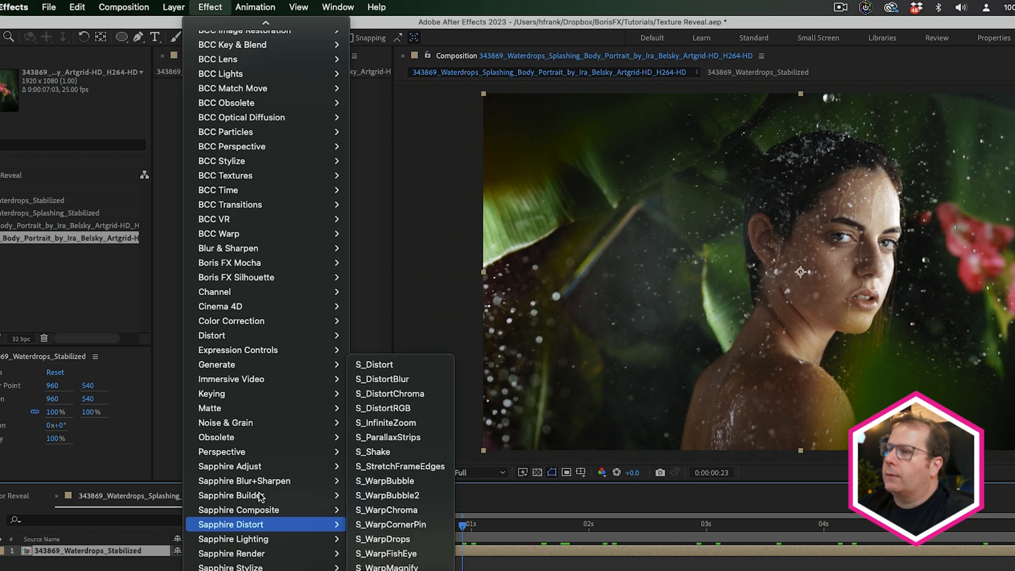
mouse_move(265, 490)
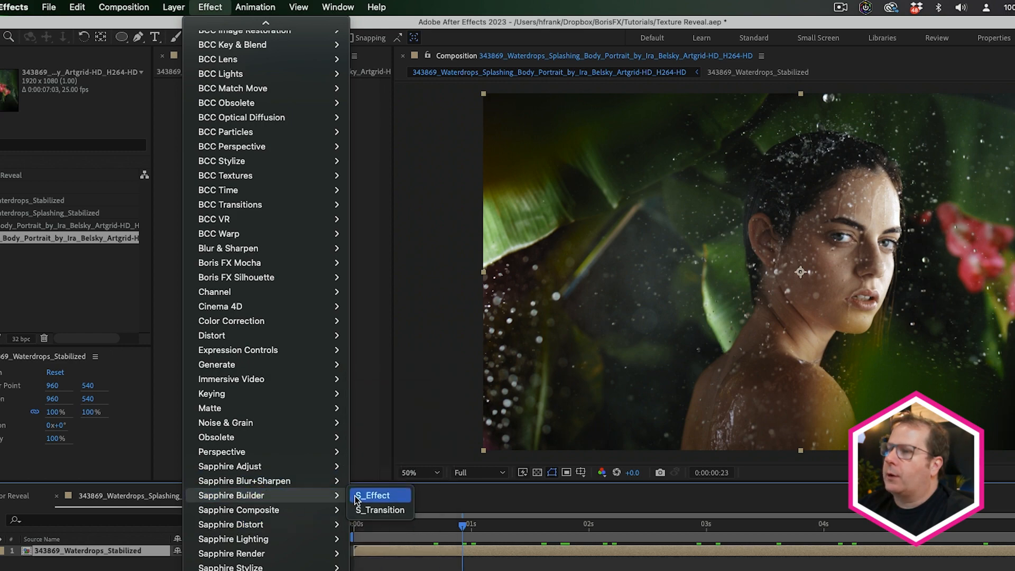
left_click(373, 495)
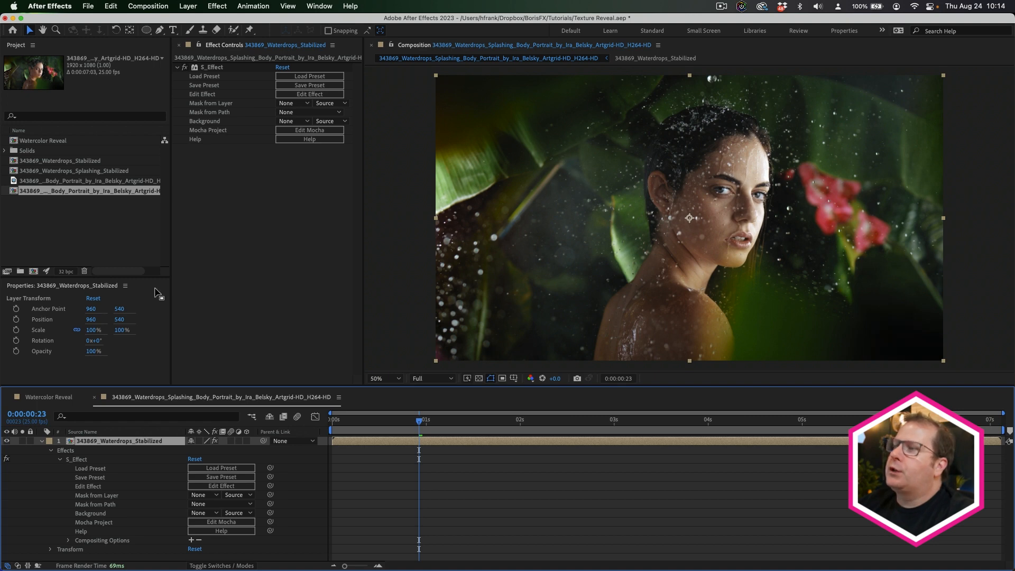
left_click(41, 441)
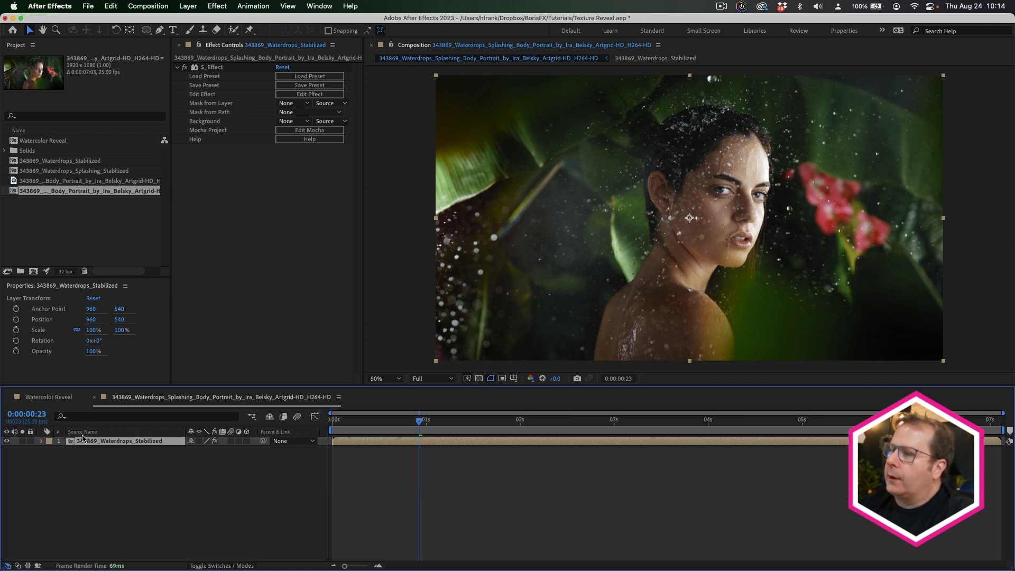
left_click(116, 486)
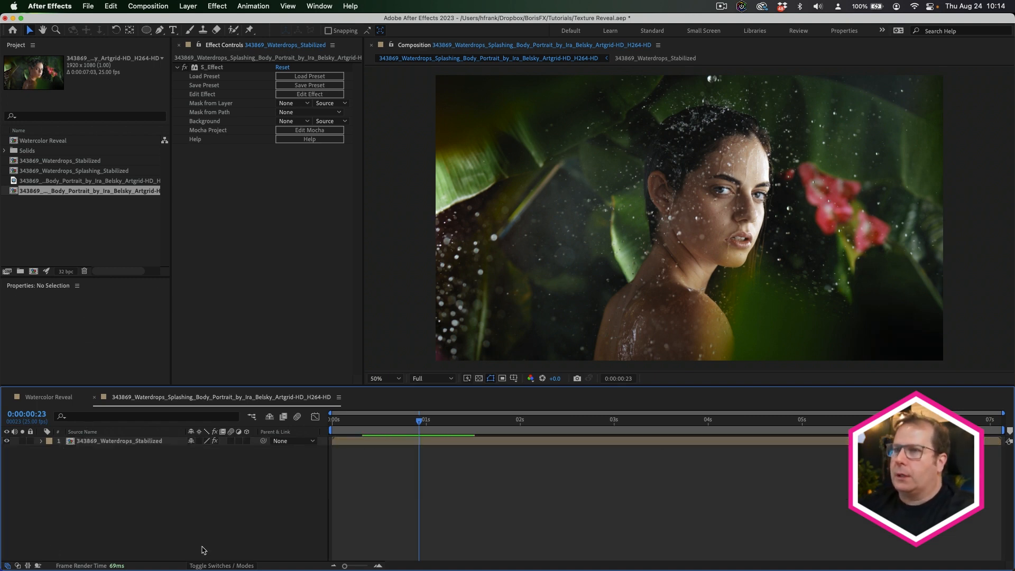
- Create a pale orange solid at 1920 x 1080 above the portrait layer and apply the Sapphire Render S_Grunge effect to it
key("super+y")
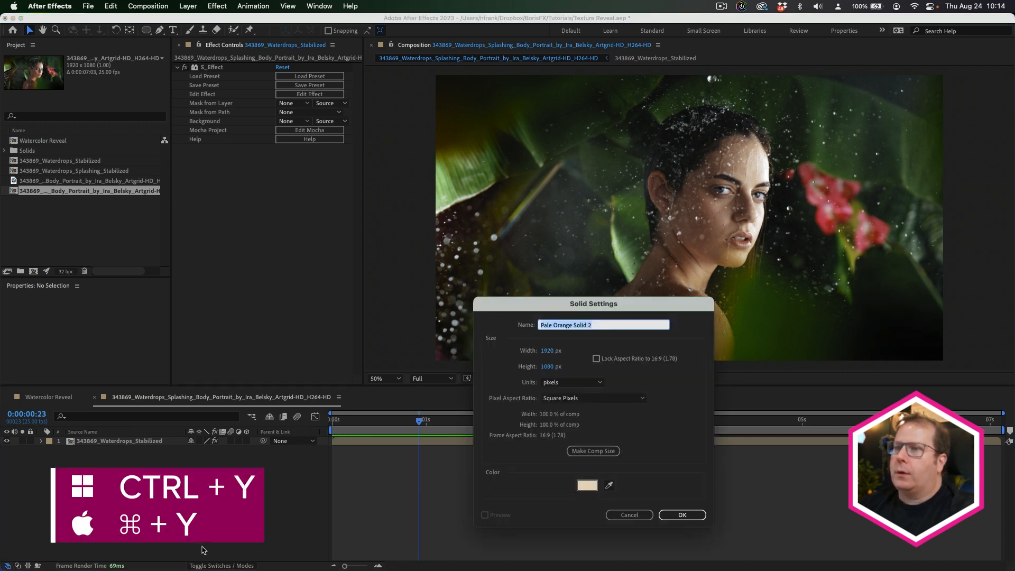
key("Return")
left_click(217, 7)
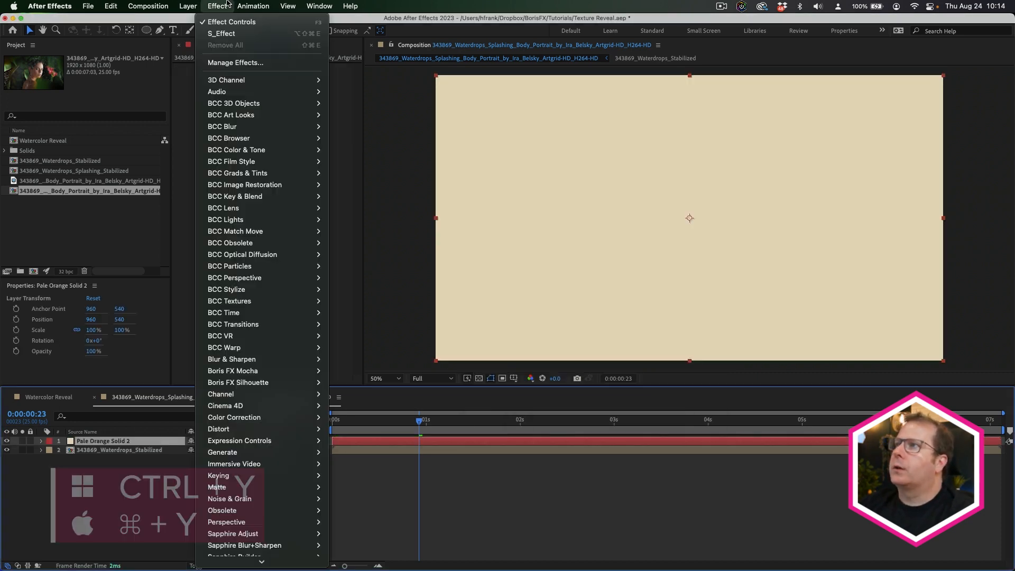
mouse_move(262, 561)
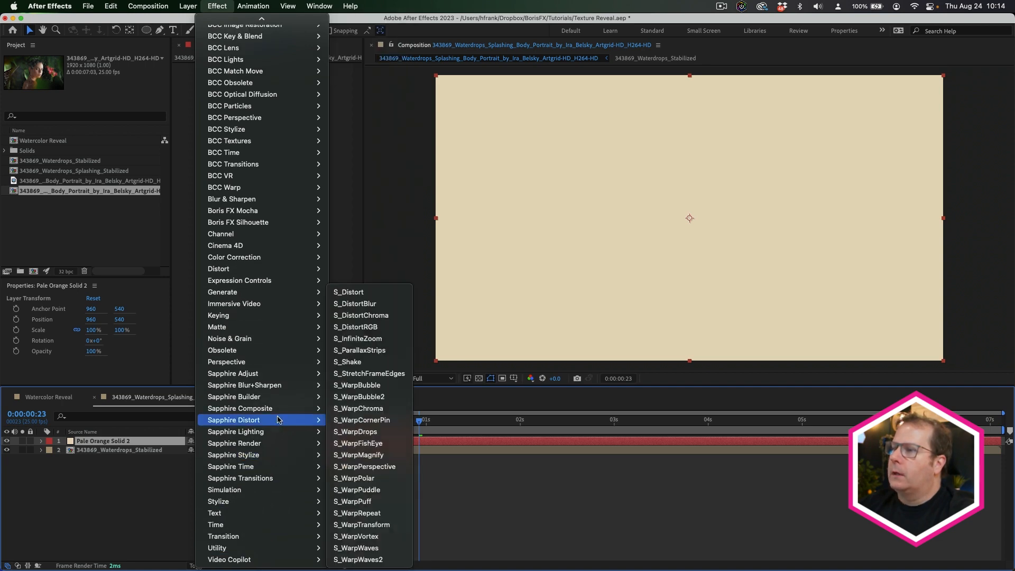
mouse_move(278, 437)
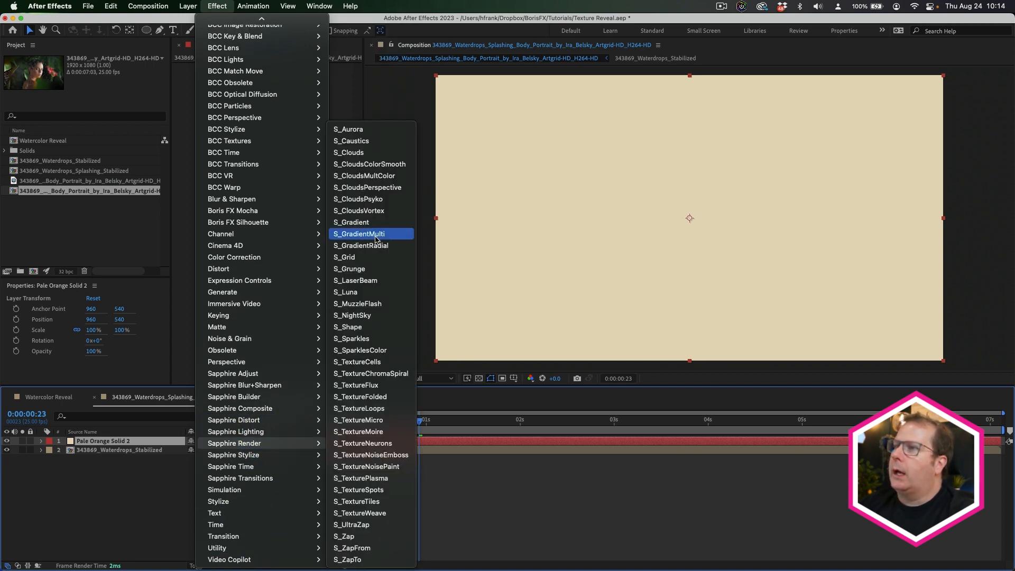
left_click(360, 269)
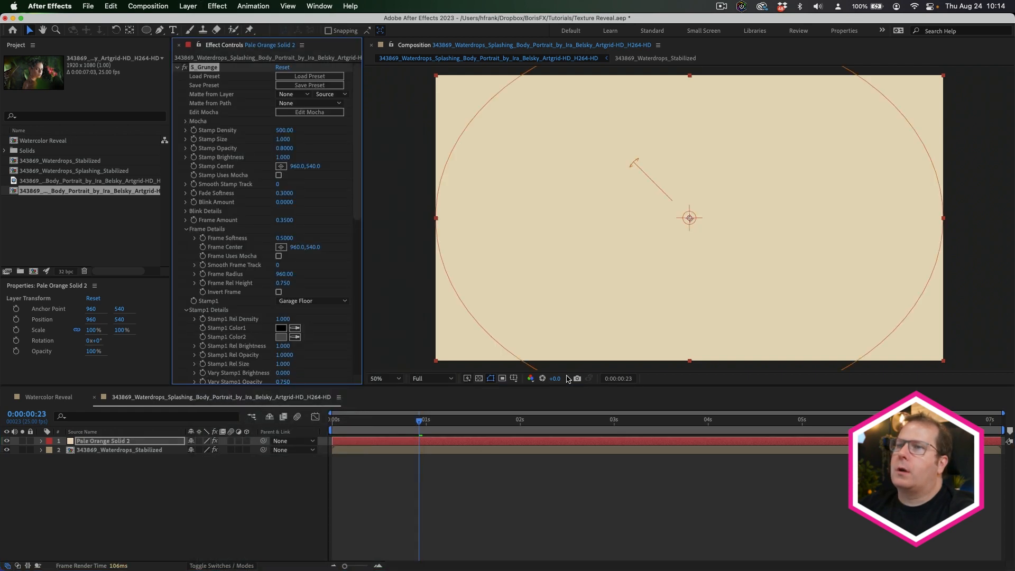
- Scrub through the grunge texture and review the S_Grunge parameters, collapsing the Stamp1 and Stamp2 details
left_click_drag(430, 424, 565, 423)
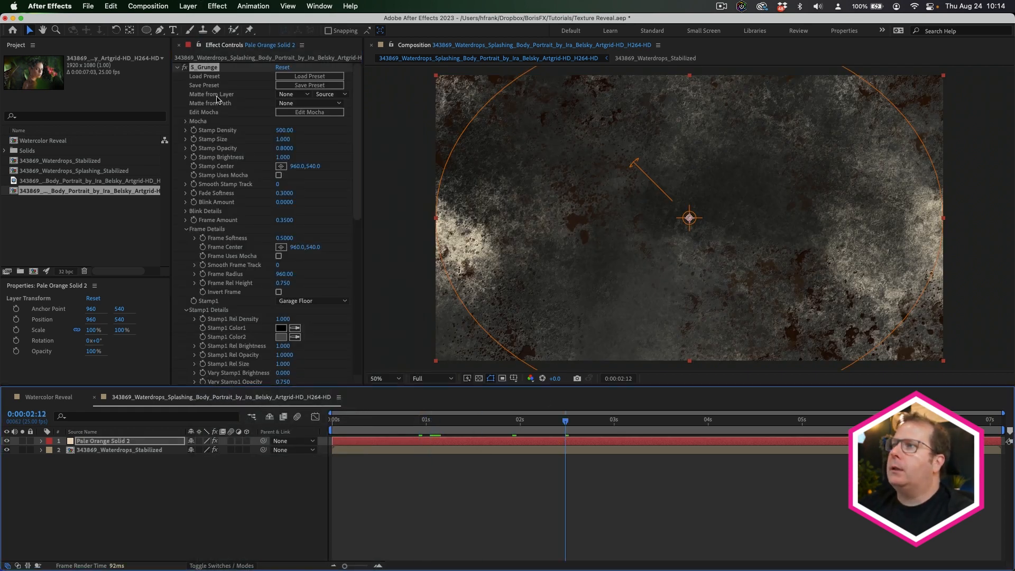
left_click_drag(470, 423, 508, 423)
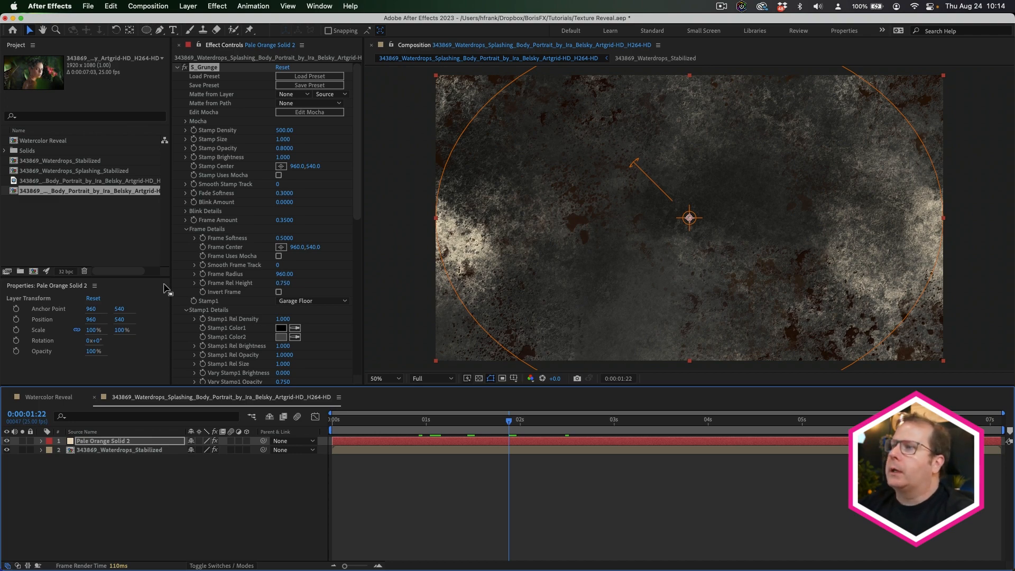
scroll(210, 291, "down", 3)
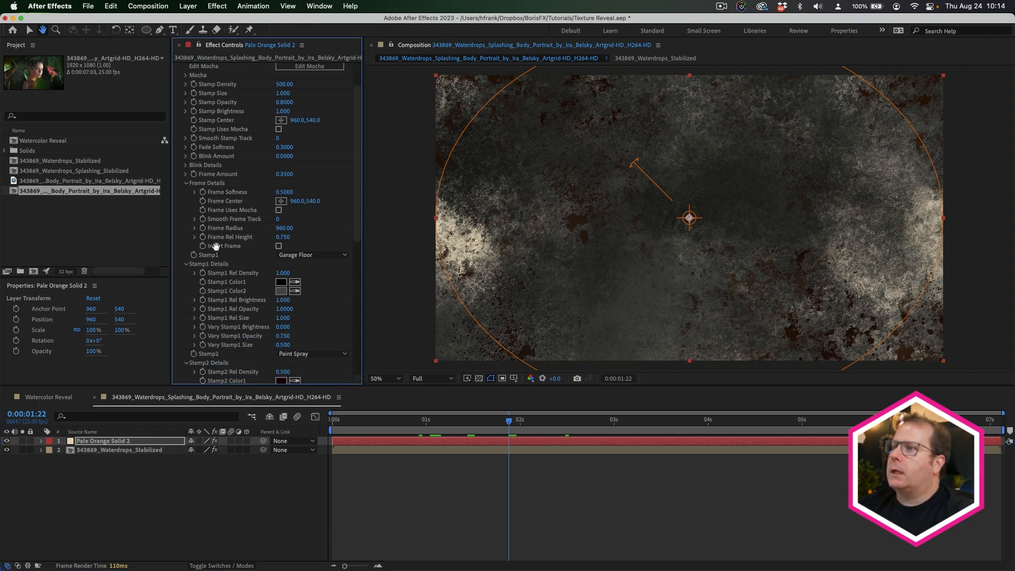
left_click(187, 265)
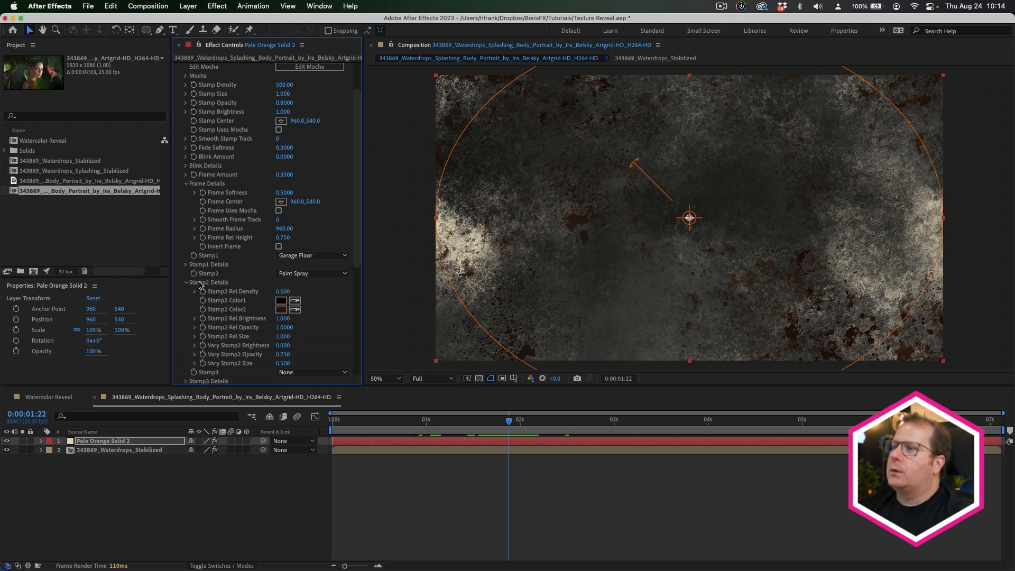
left_click(187, 282)
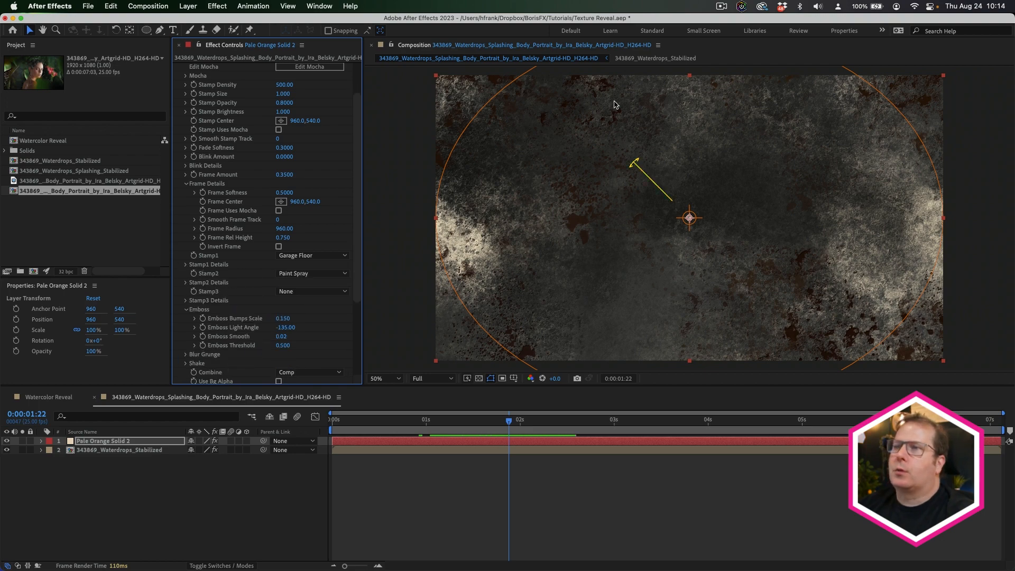
mouse_move(622, 299)
left_mouse_down()
mouse_move(625, 288)
mouse_move(618, 299)
left_mouse_up()
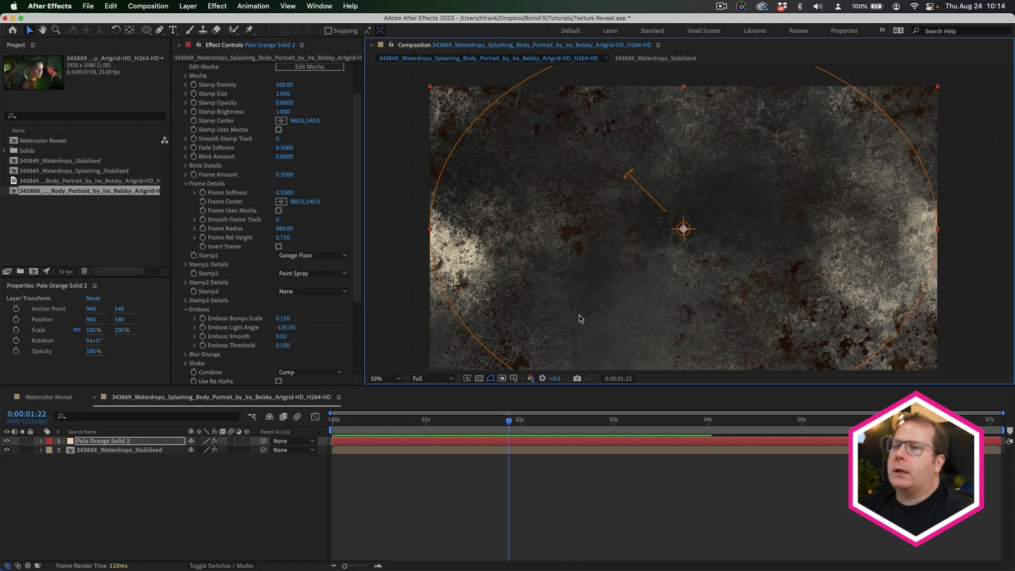
left_click_drag(268, 210, 268, 231)
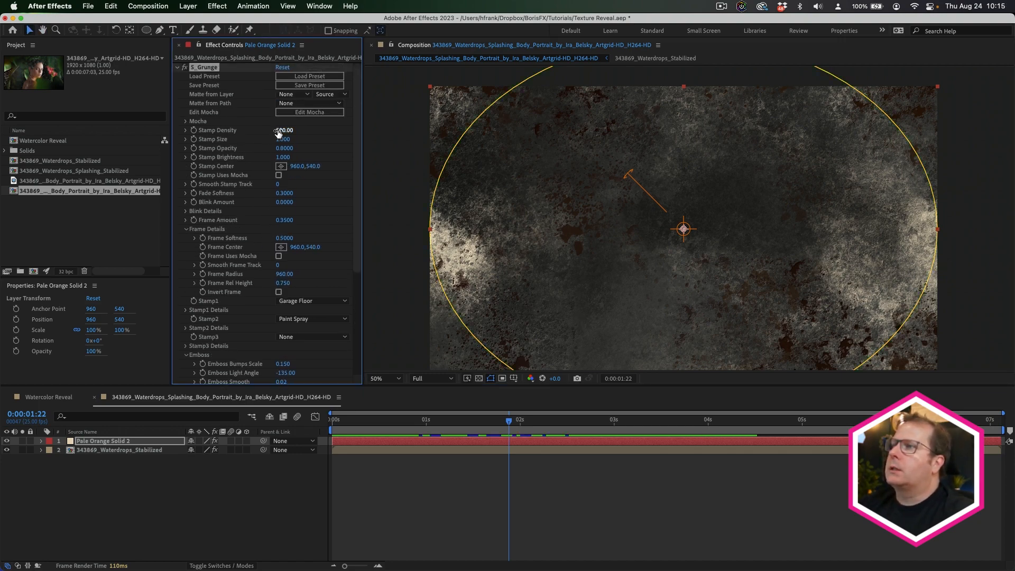
- Try different S_Grunge stamp densities, from 20 through 30 and 240 up to 460
left_click_drag(279, 133, 244, 132)
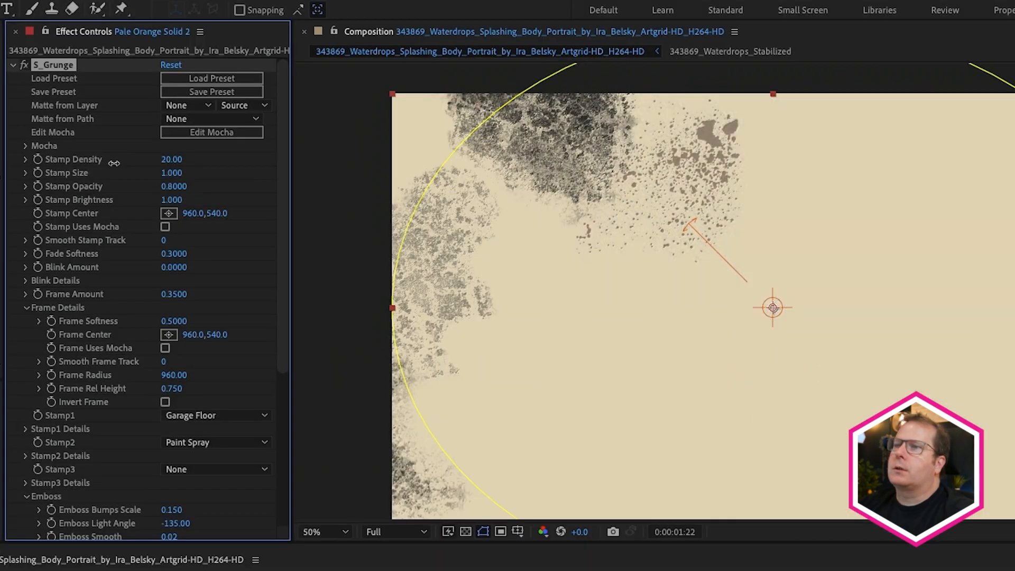
left_click_drag(114, 162, 115, 163)
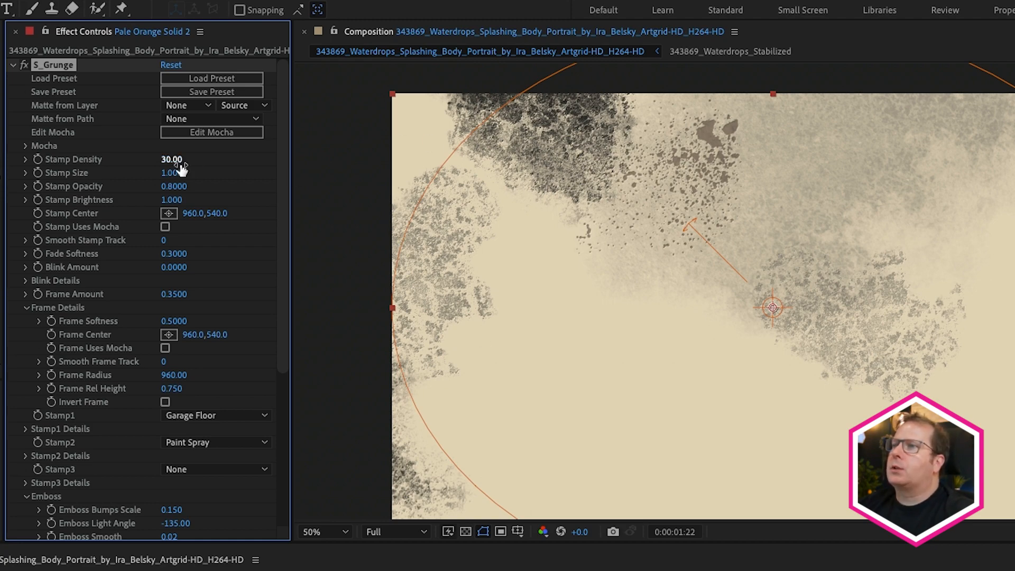
left_click_drag(174, 159, 191, 159)
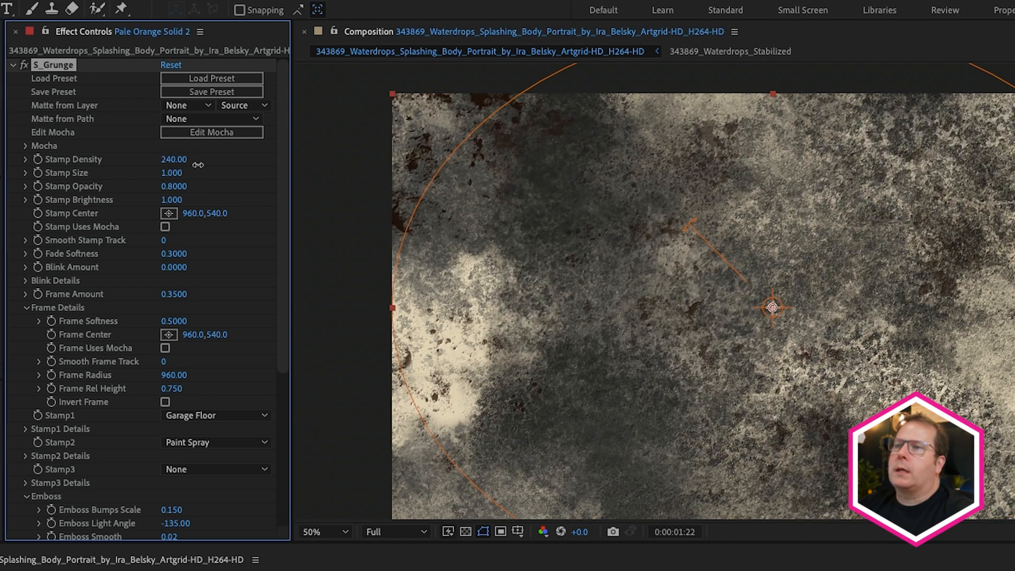
left_click_drag(198, 165, 210, 167)
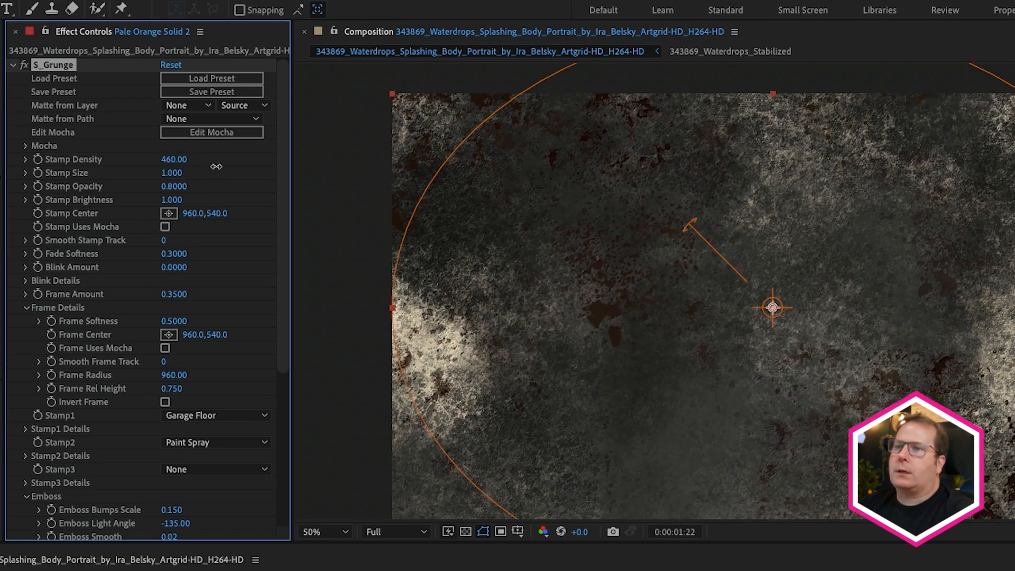
- Change the S_Grunge Stamp2 texture to Pavement Cracks
scroll(113, 179, "down", 5)
scroll(112, 178, "down", 1)
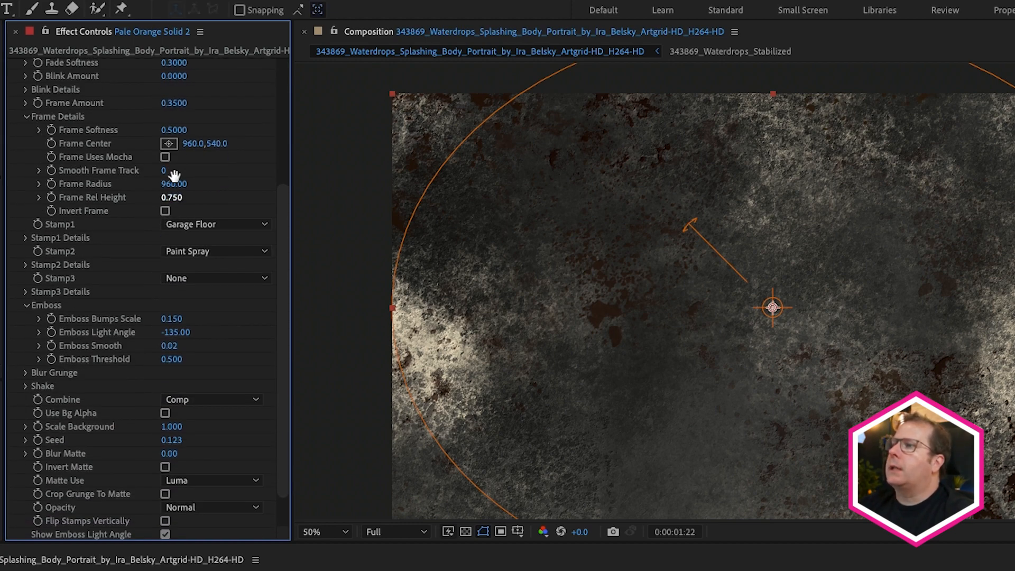
scroll(174, 211, "up", 1)
left_click(191, 275)
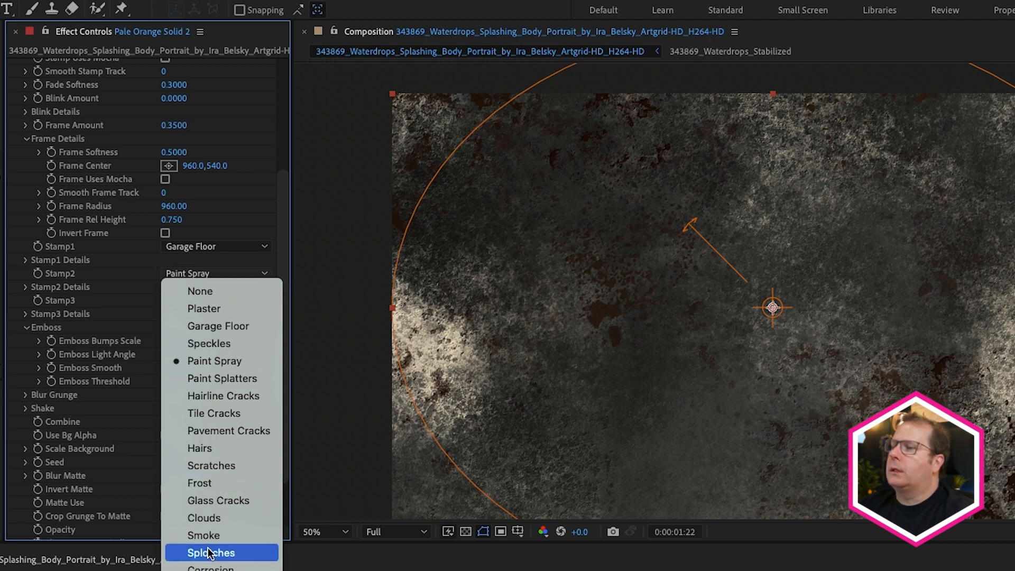
left_click(211, 431)
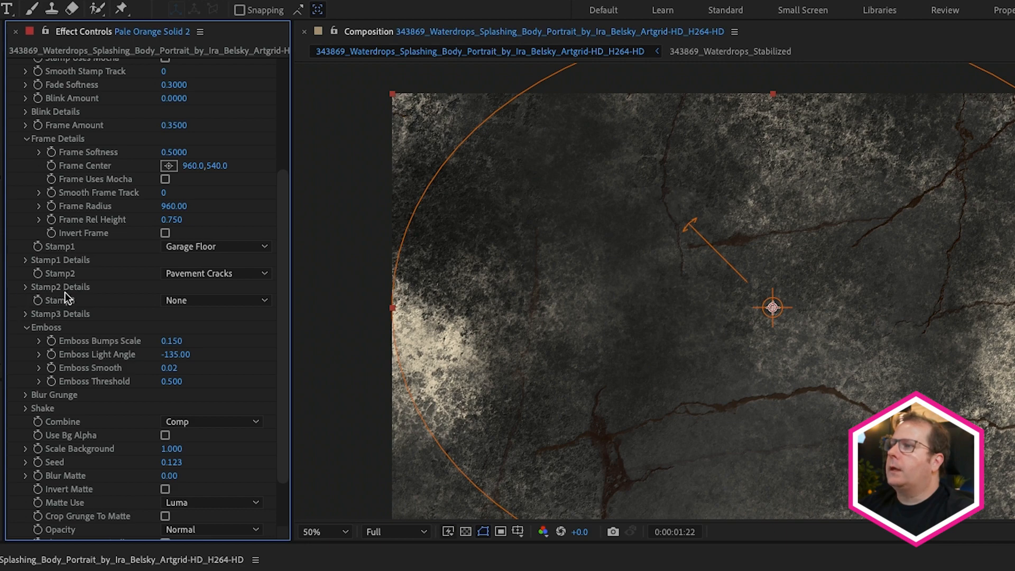
- Set the relative density of Stamp1 to 1.180 and of Stamp2 to 1.280
left_click(25, 260)
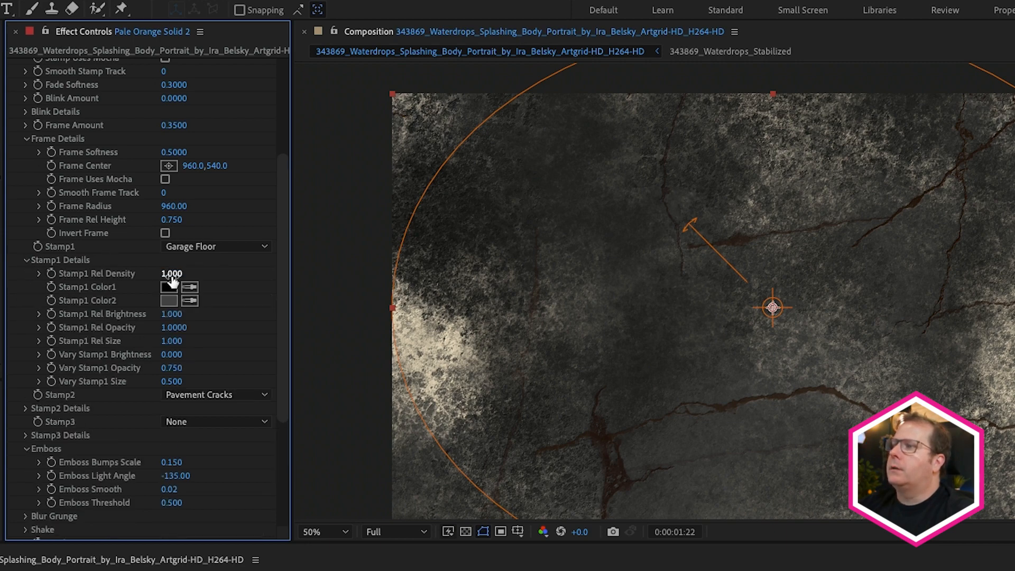
left_click_drag(171, 276, 211, 273)
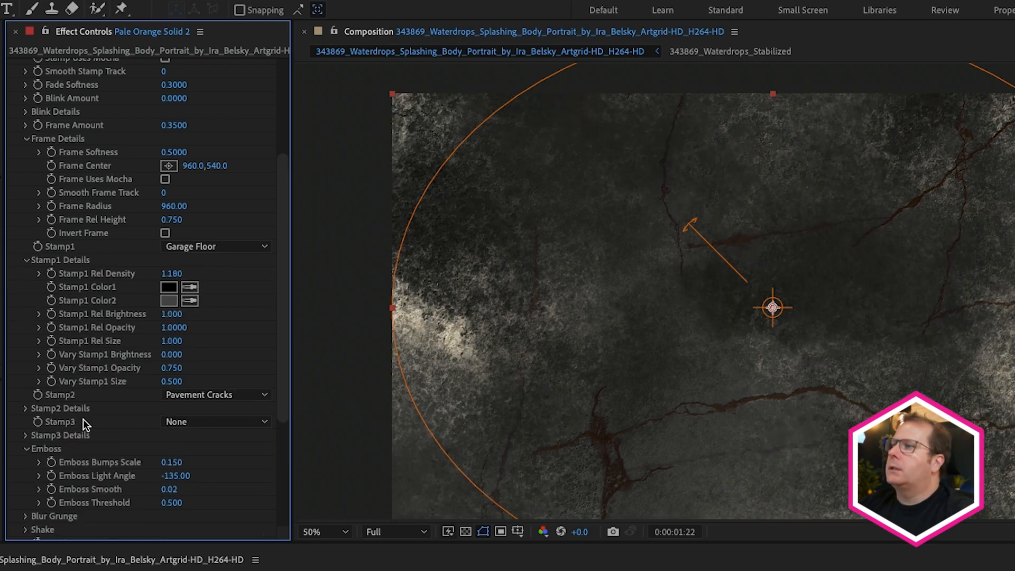
scroll(74, 380, "down", 3)
left_click(26, 331)
scroll(135, 330, "down", 2)
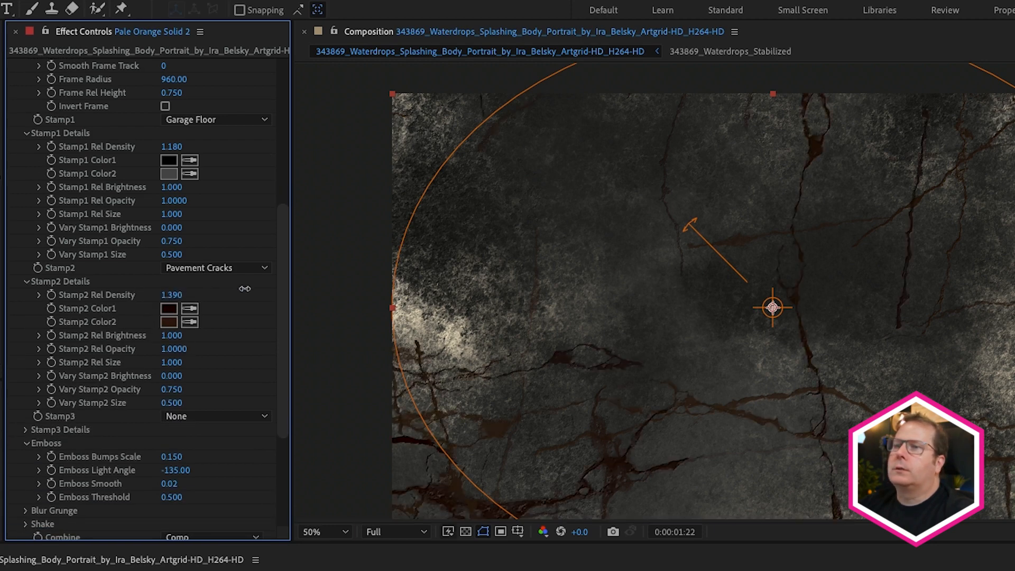
left_click_drag(232, 285, 240, 292)
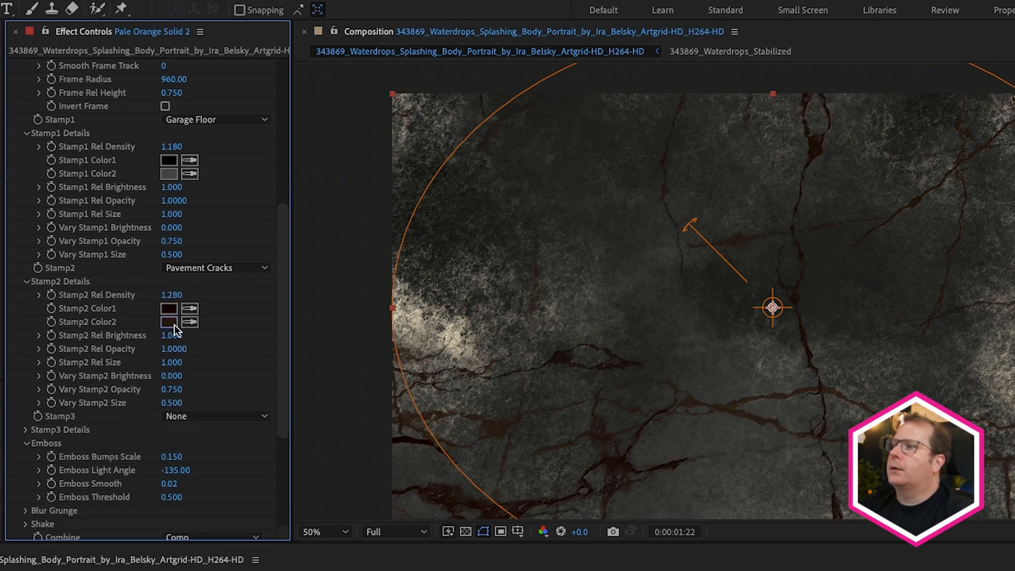
- Change Stamp2 Color2 to a light grey so the pavement cracks stand out from the dark texture
left_click(174, 324)
left_click(415, 422)
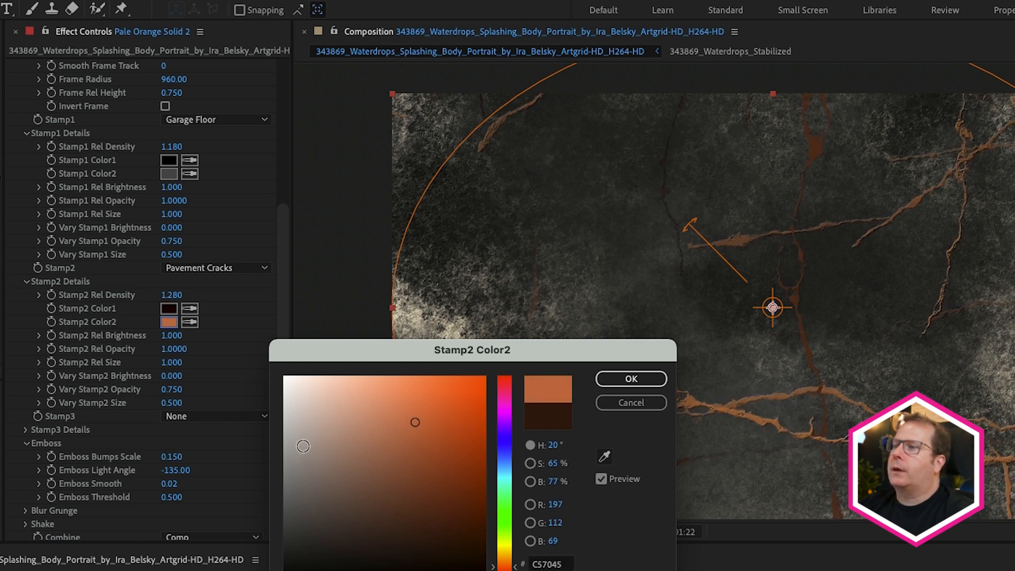
left_click(289, 423)
left_click(629, 379)
- Vary the S_Grunge texture pattern by setting the Seed to 0.156
scroll(252, 346, "down", 5)
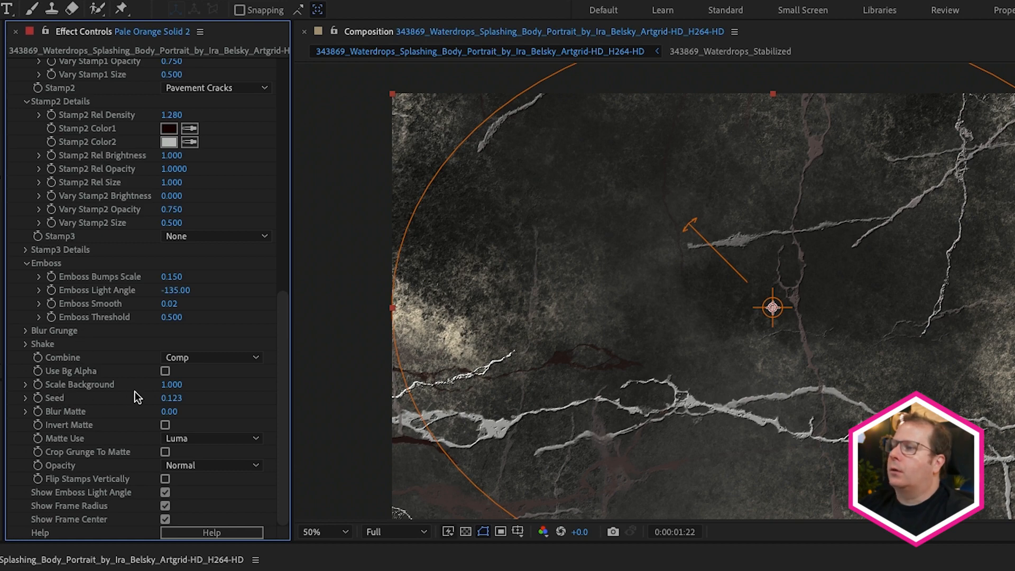
left_click_drag(171, 399, 188, 397)
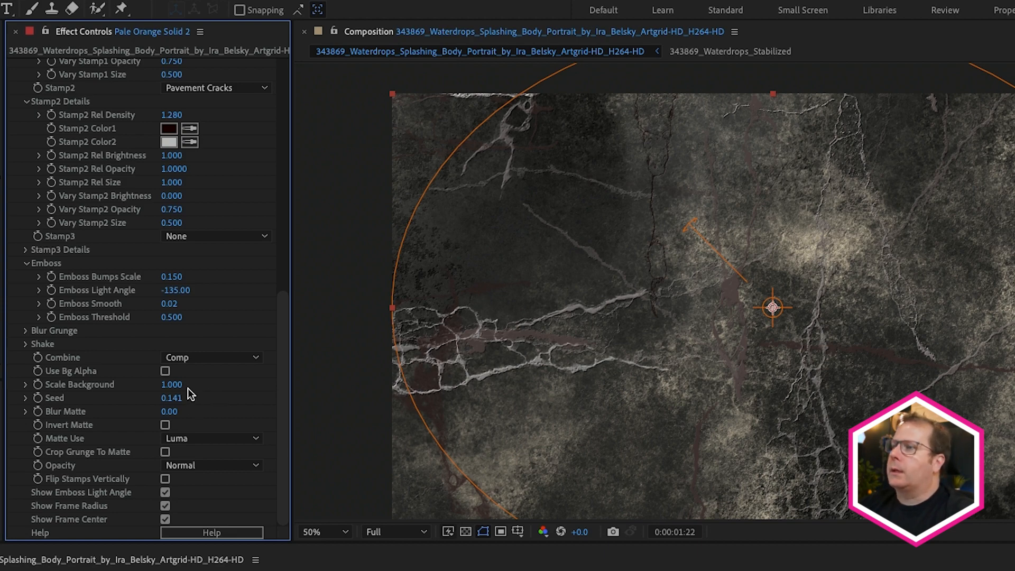
left_click_drag(179, 400, 190, 397)
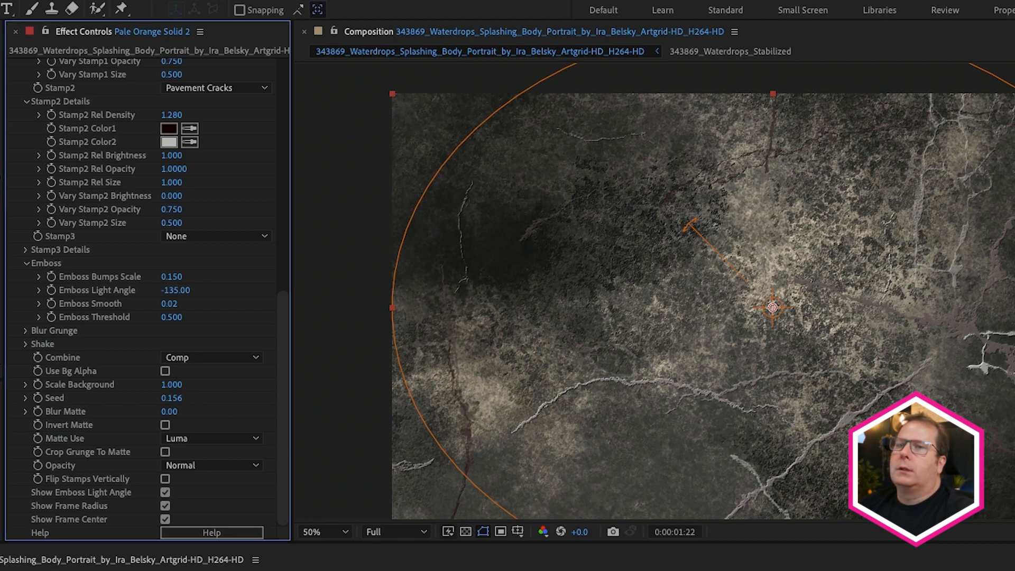
left_click_drag(552, 367, 546, 357)
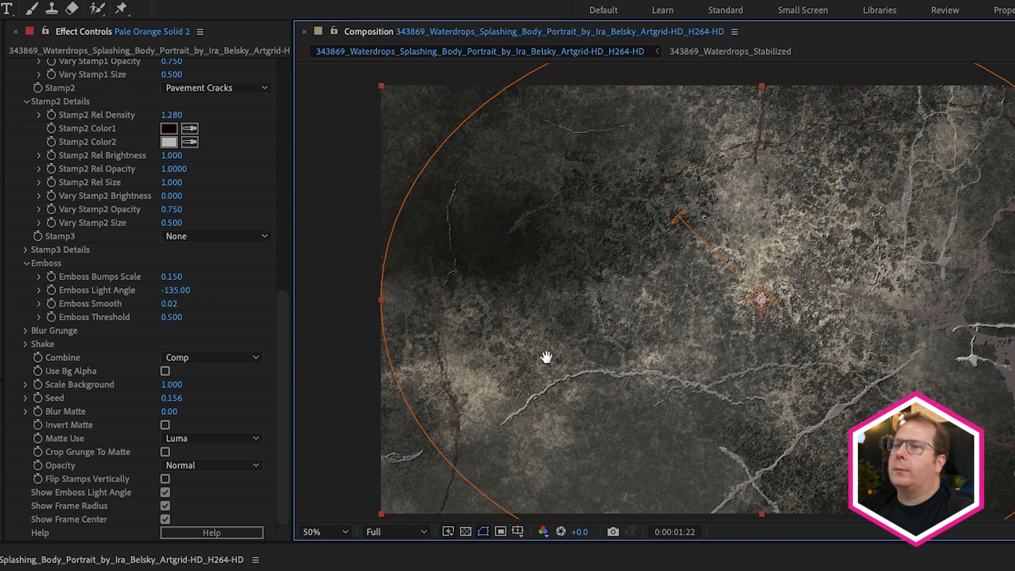
- Reduce the S_Grunge Stamp Density to 40
left_click_drag(286, 346, 363, 157)
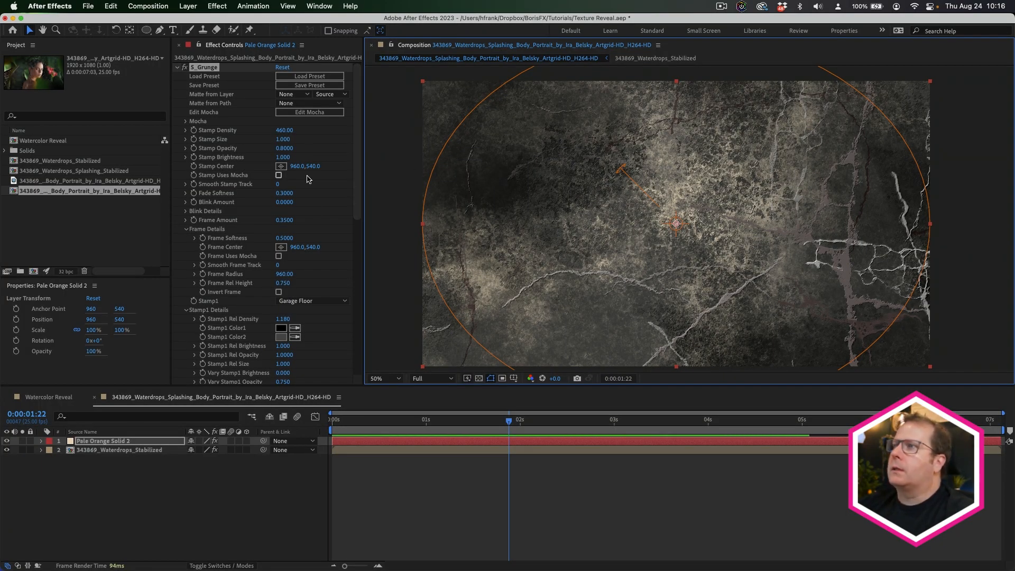
left_click(284, 130)
type("50")
key("Return")
left_click_drag(201, 142, 200, 142)
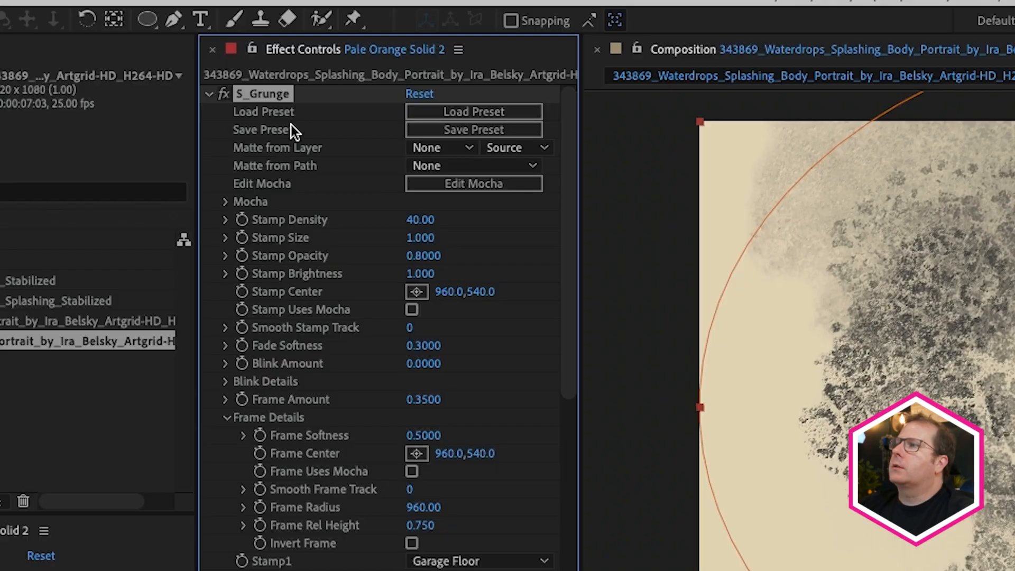
- Draw an elliptical mask with mode None around the middle of the solid and use Mask 1 as the S_Grunge matte path
left_click(147, 20)
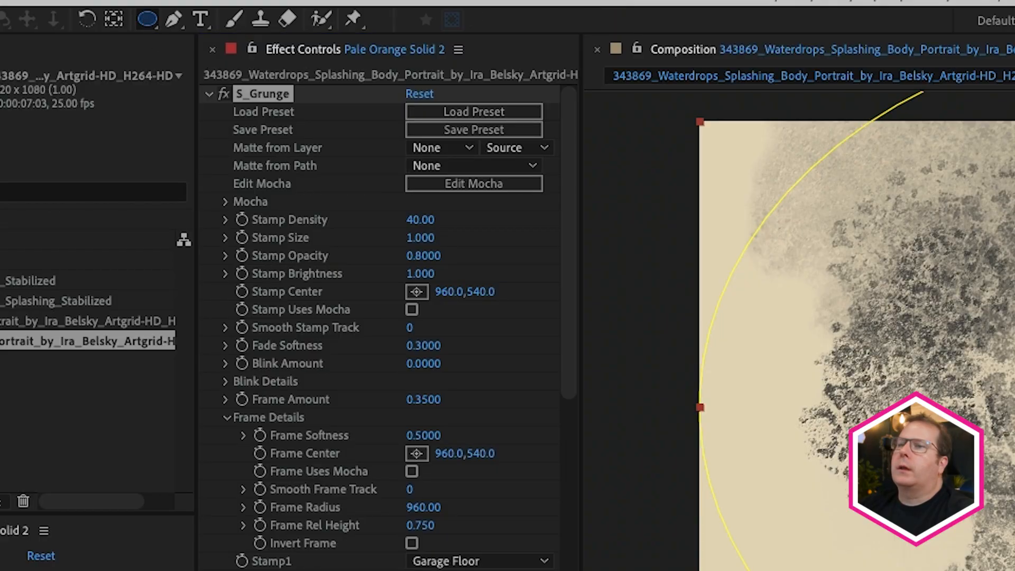
left_click_drag(804, 133, 558, 310)
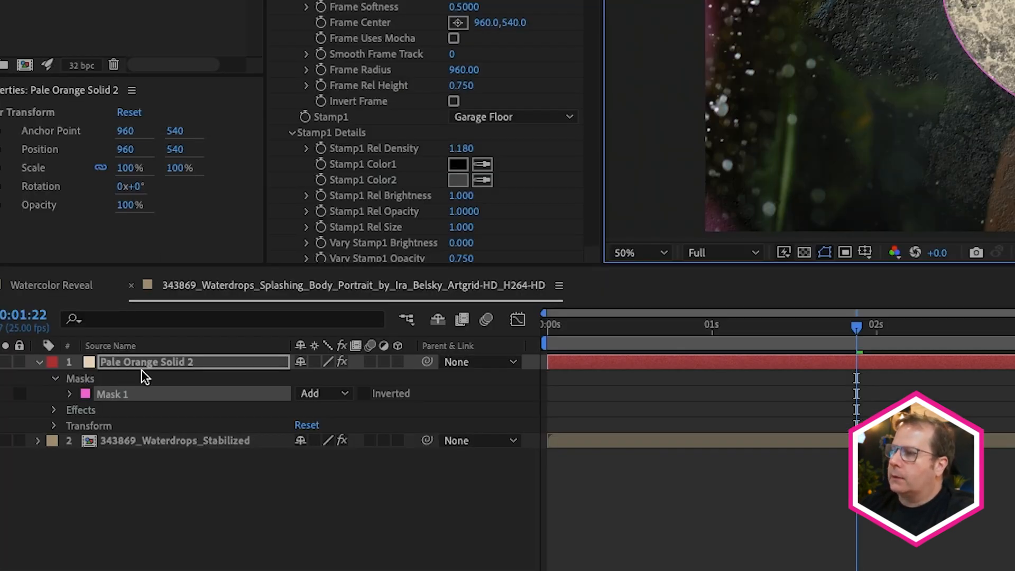
left_click(307, 394)
left_click(321, 414)
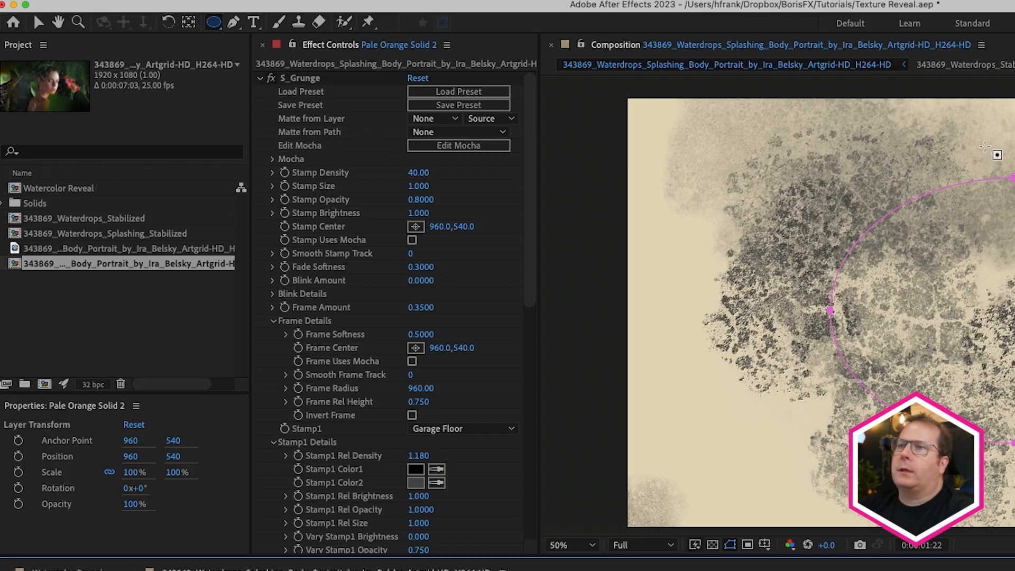
left_click(426, 130)
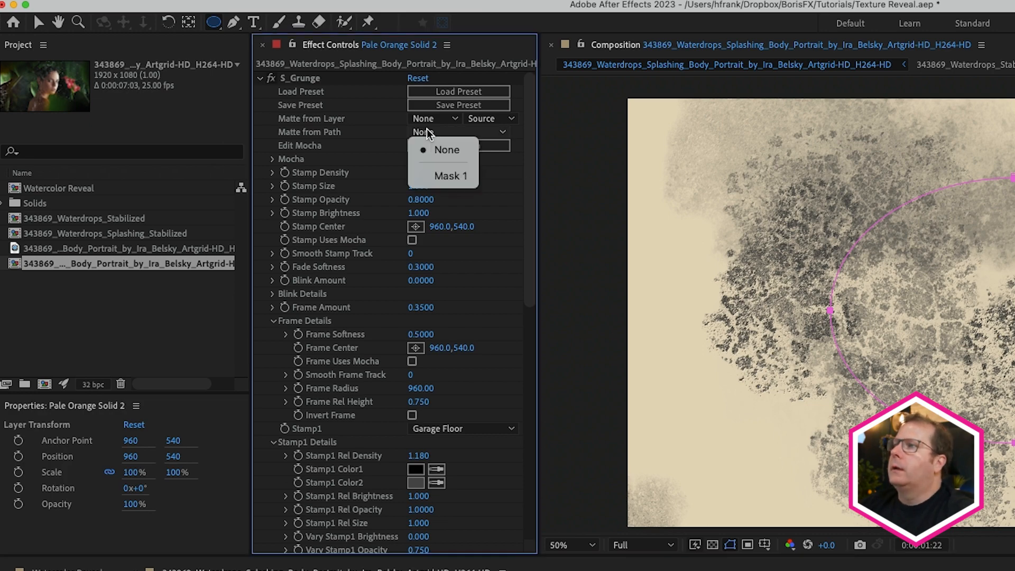
left_click(442, 180)
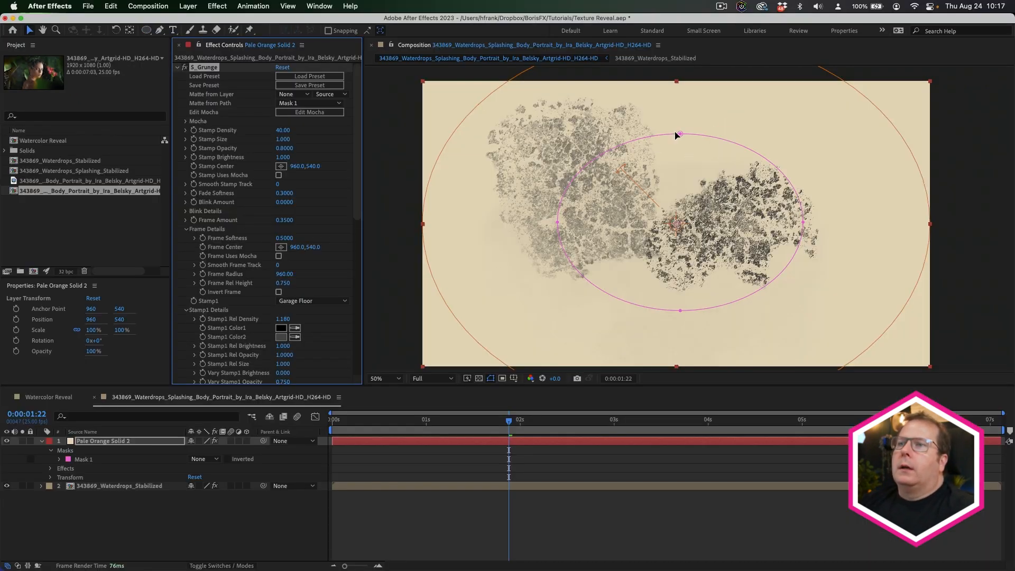
- Shift the elliptical Mask 1 on the solid over toward the upper-left grunge patch to relocate the stamps
left_click(1010, 178)
double_click(679, 134)
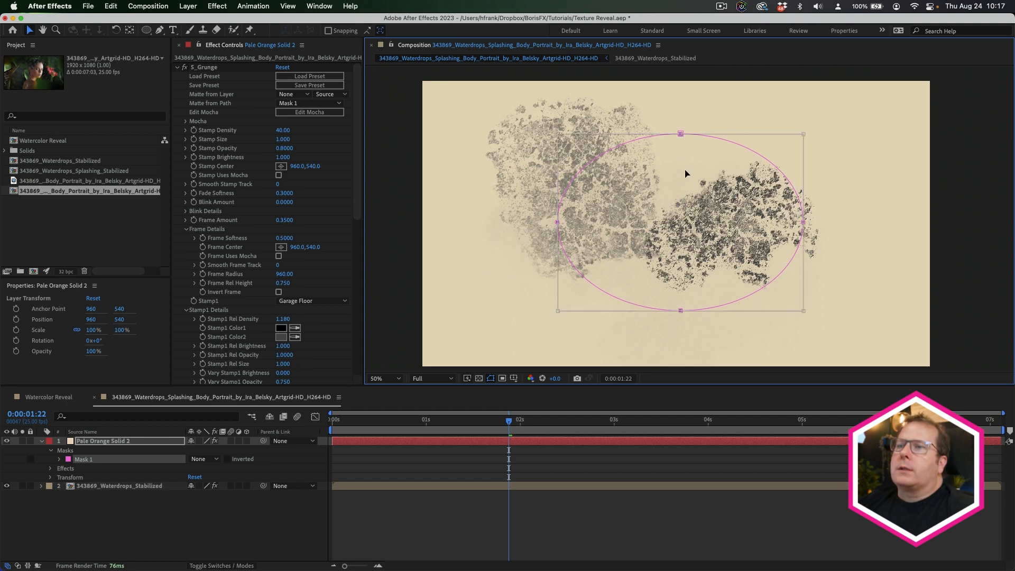
left_click_drag(685, 169, 614, 183)
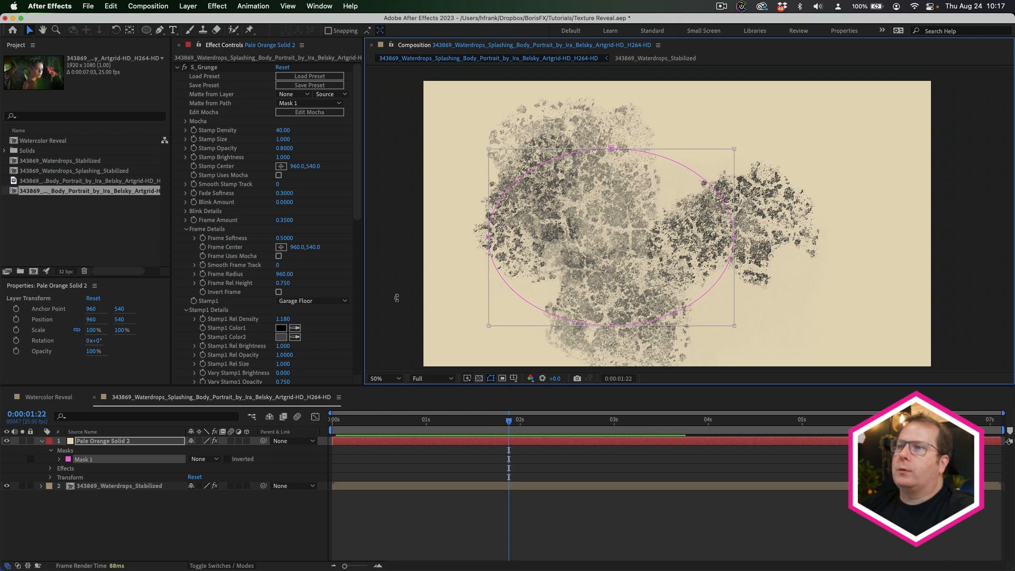
- Delete the Pale Orange Solid 2 layer from the composition
left_click(129, 450)
left_click(130, 442)
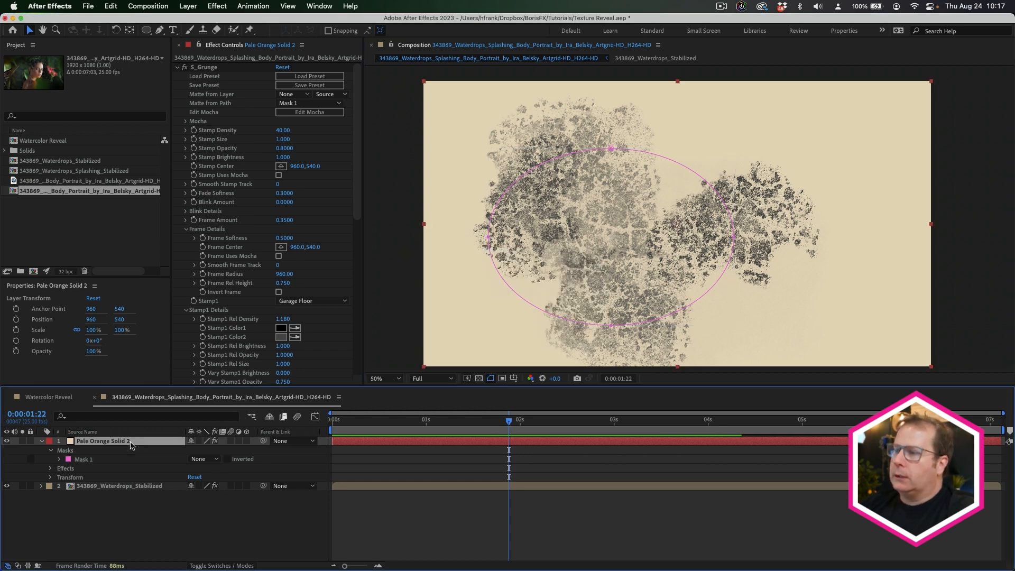
key("Delete")
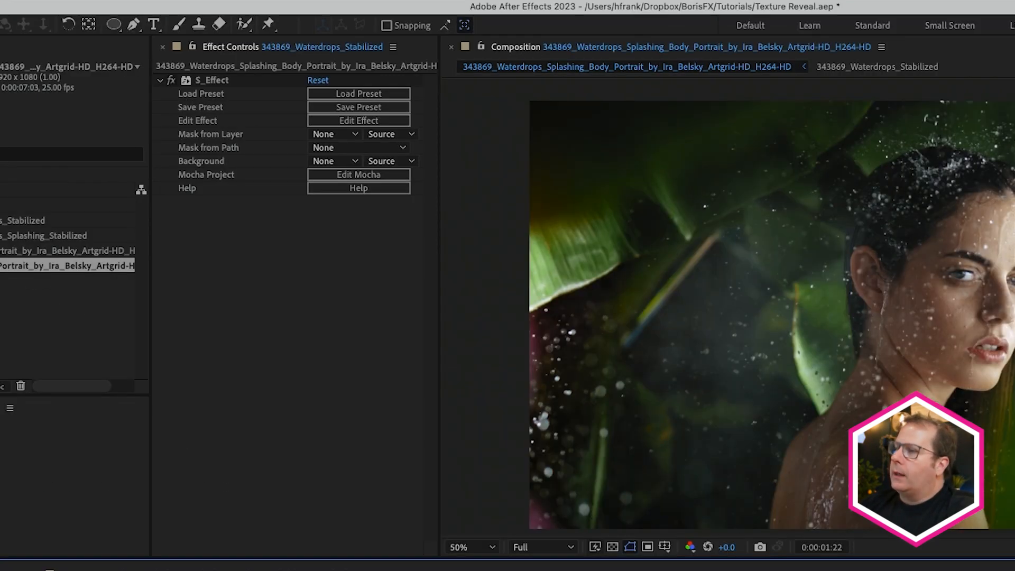
- Open the S_Effect node editor for the stabilized layer and add a Grunge node between Source and Result
left_click(363, 119)
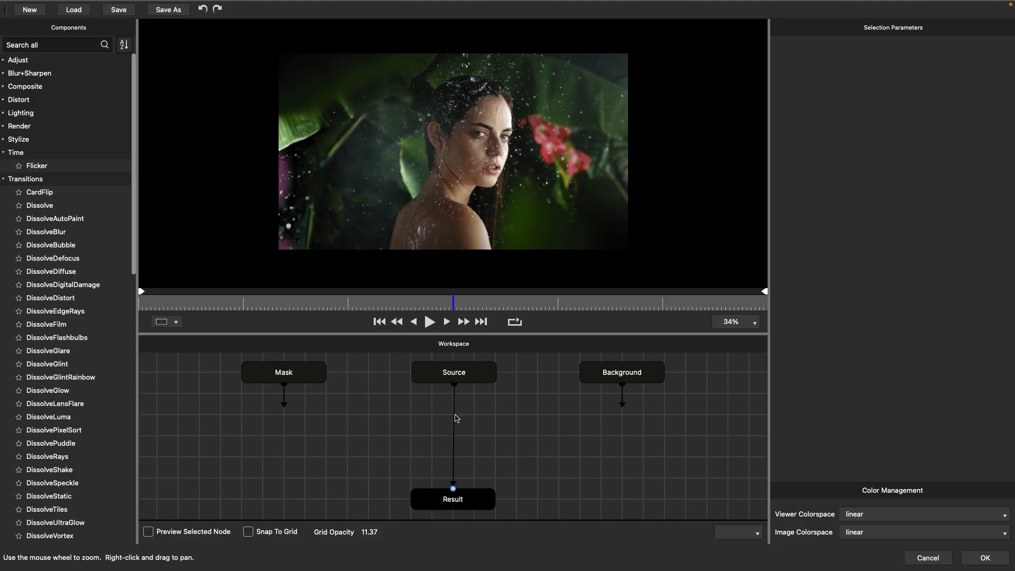
key("Tab")
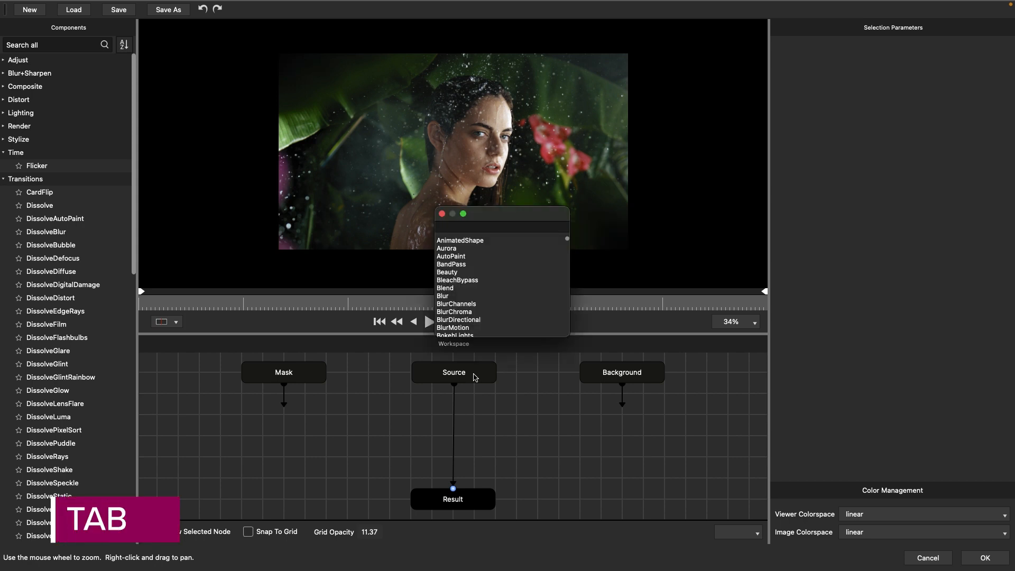
type("grun")
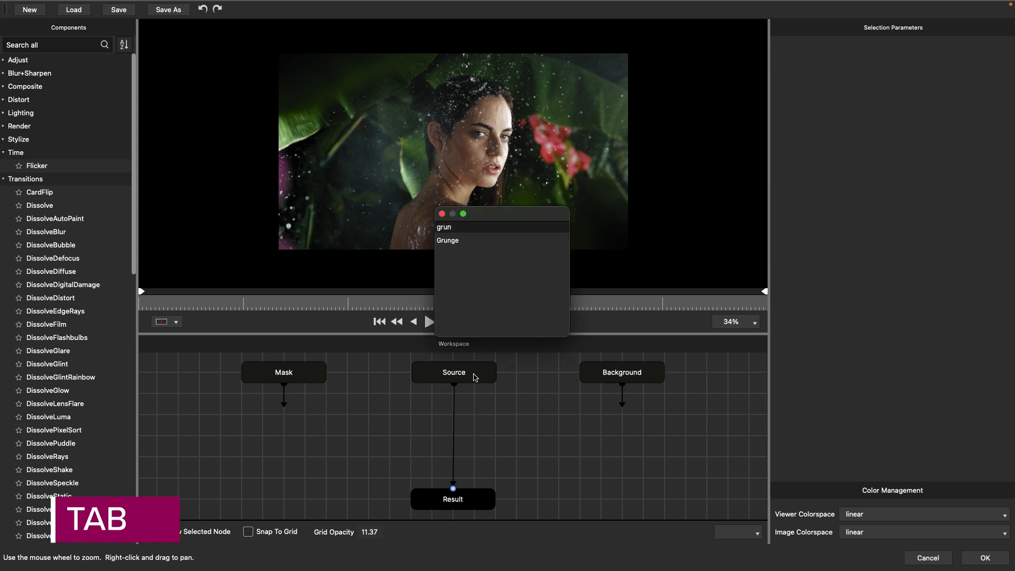
left_click(454, 241)
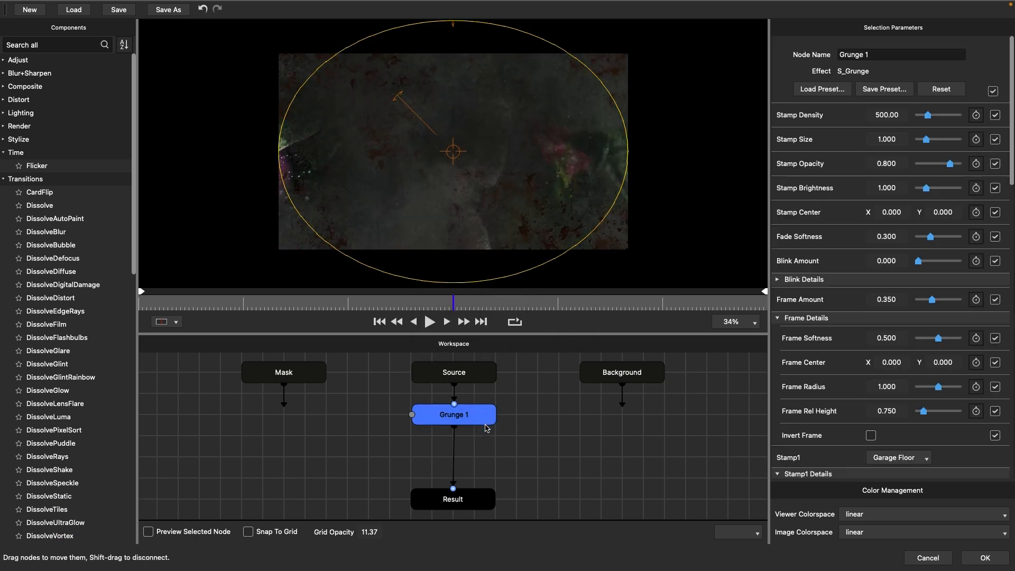
- Move the Grunge node off to the side and disconnect it from the Source node
left_click_drag(475, 423, 535, 439)
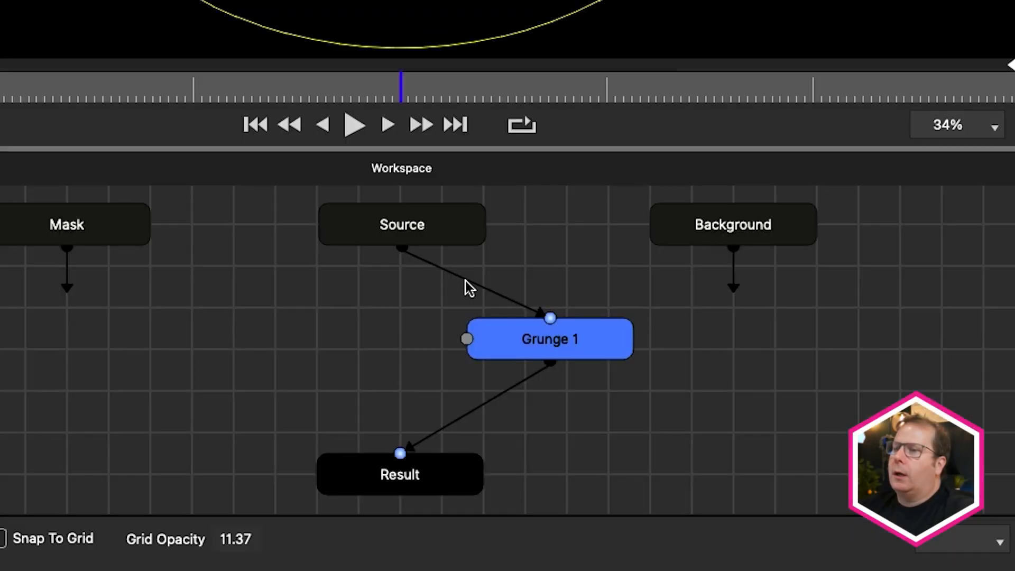
left_click(486, 400)
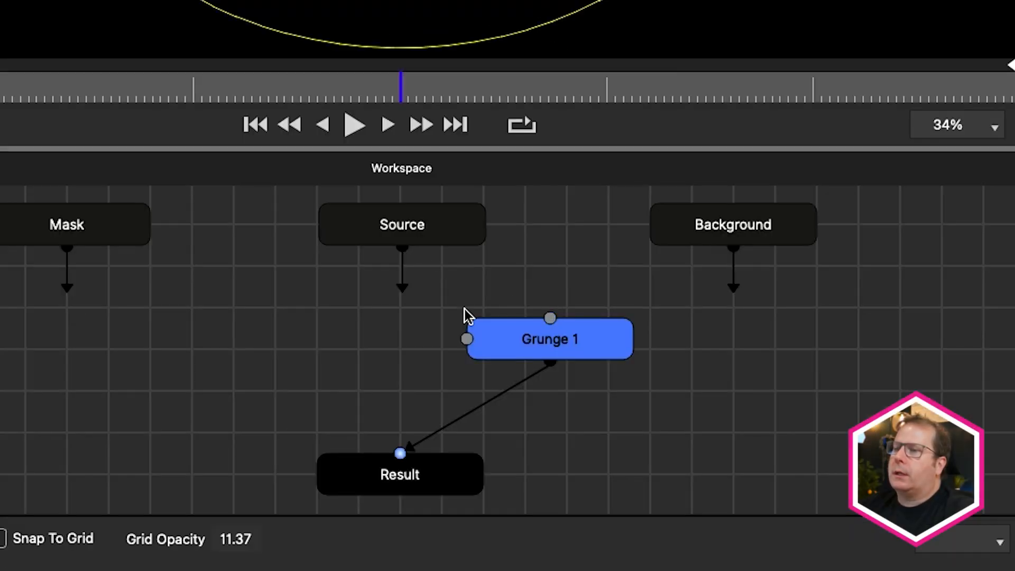
left_click_drag(501, 346, 474, 350)
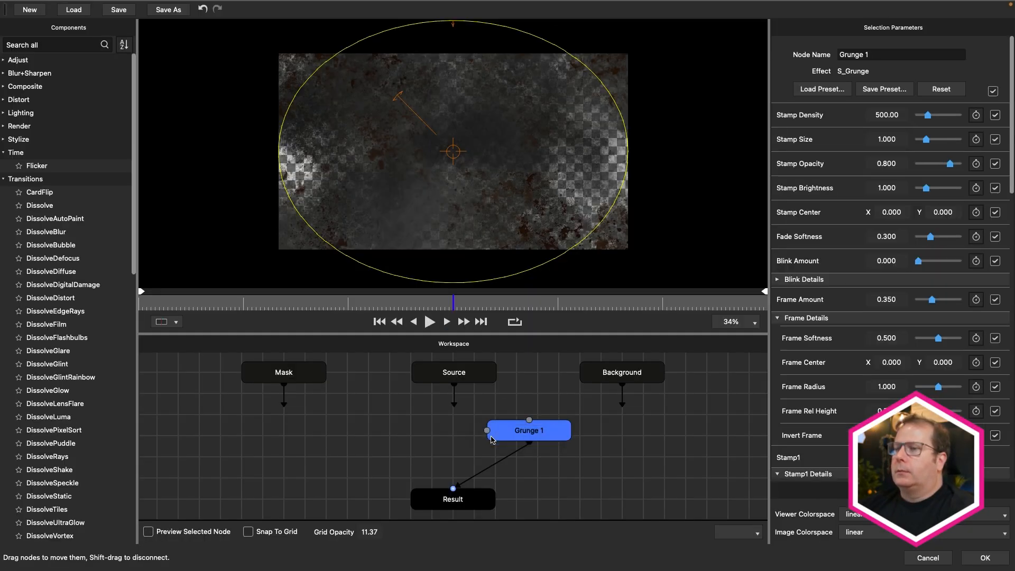
left_click(249, 337)
left_click(507, 437)
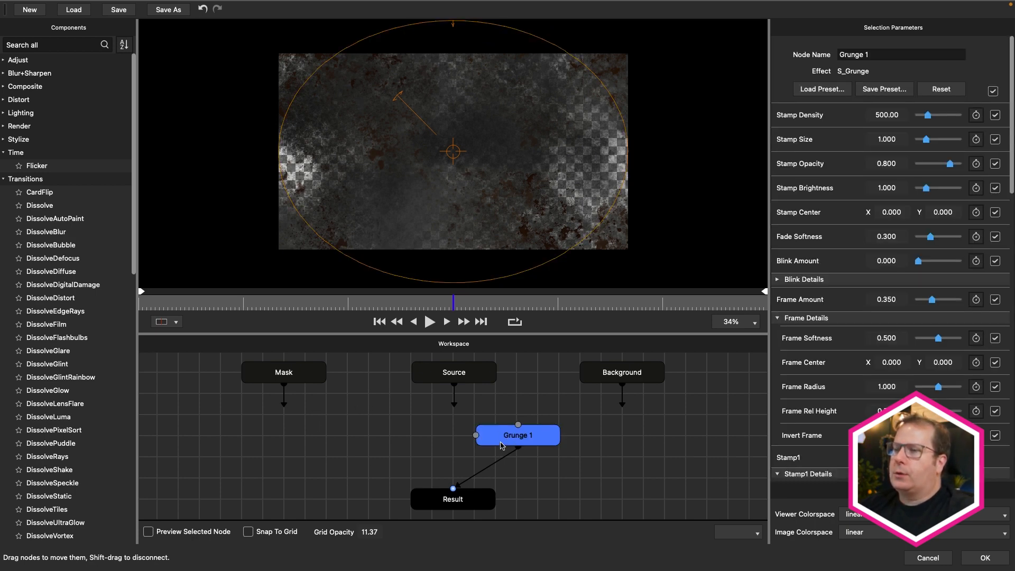
- Add an AnimatedShape node to the S_Effect node graph
left_click(428, 422)
key("Tab")
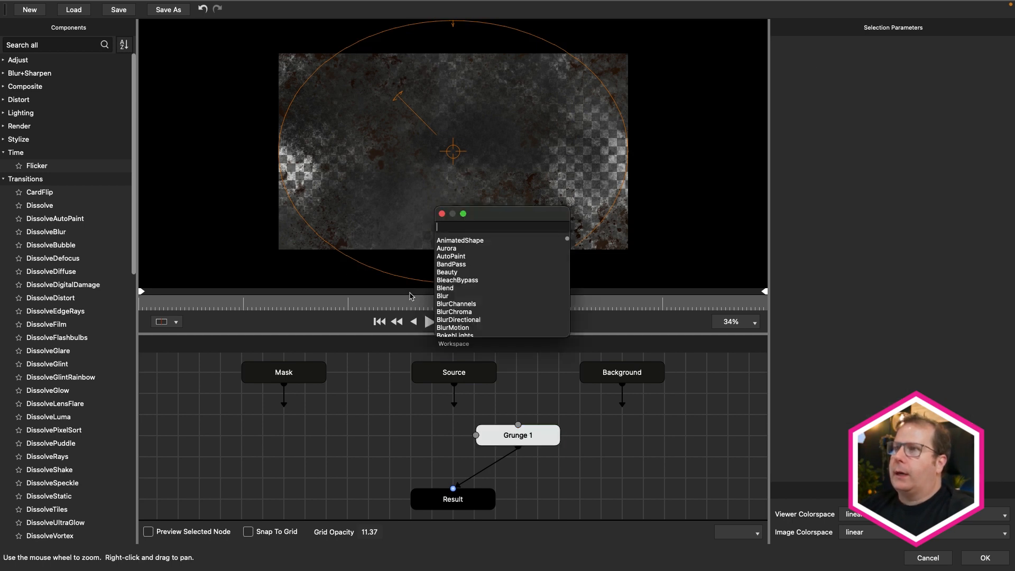
double_click(459, 241)
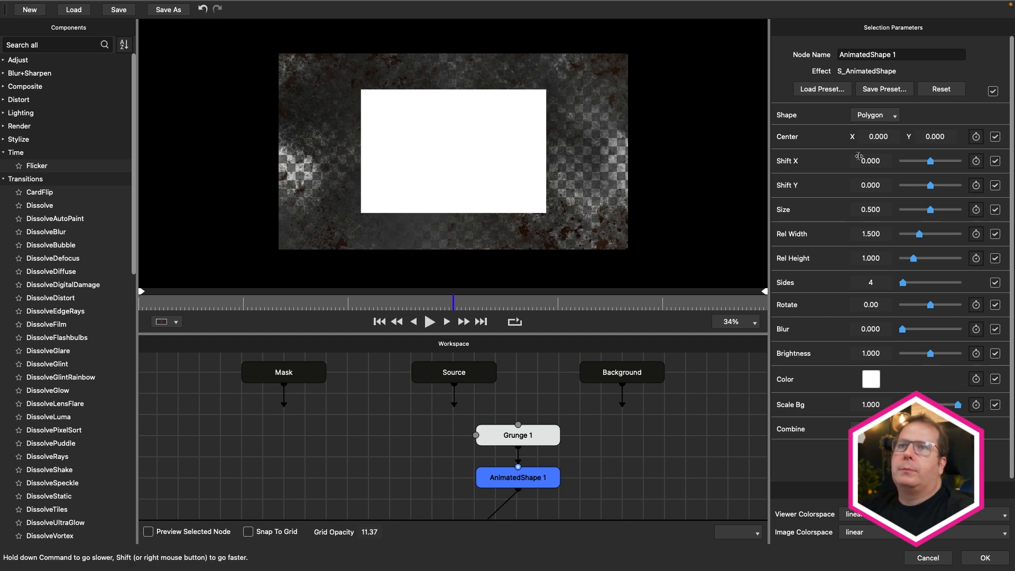
- Change the animated shape to an Ellipse and set its Rel Width to 1 to make it a circle
left_click(867, 122)
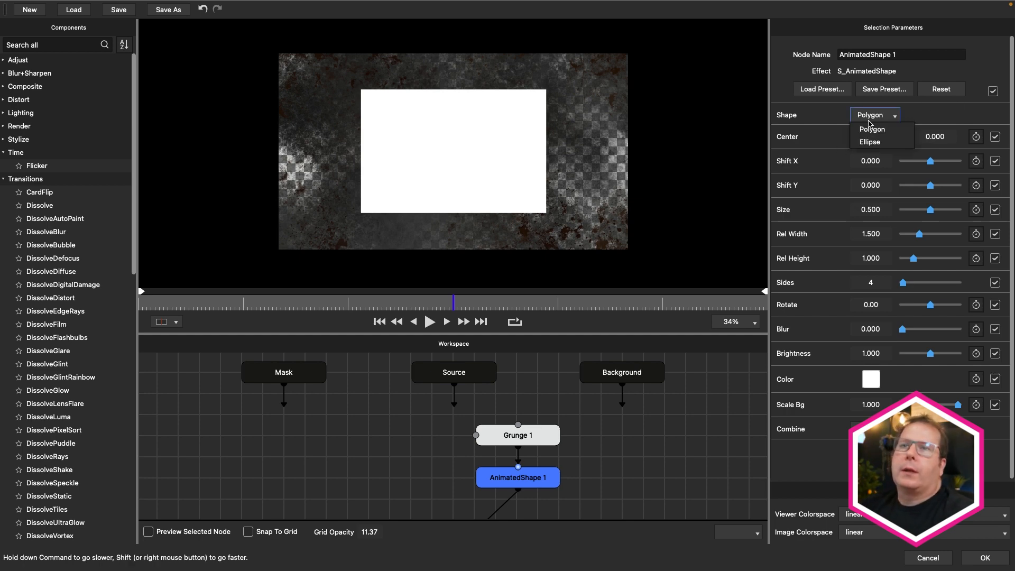
left_click(873, 139)
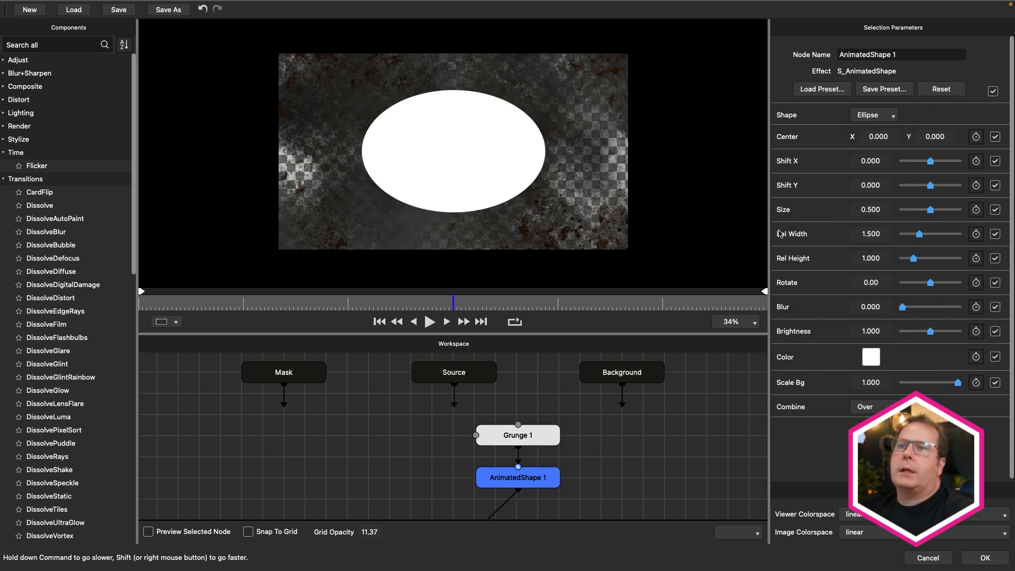
left_click(873, 235)
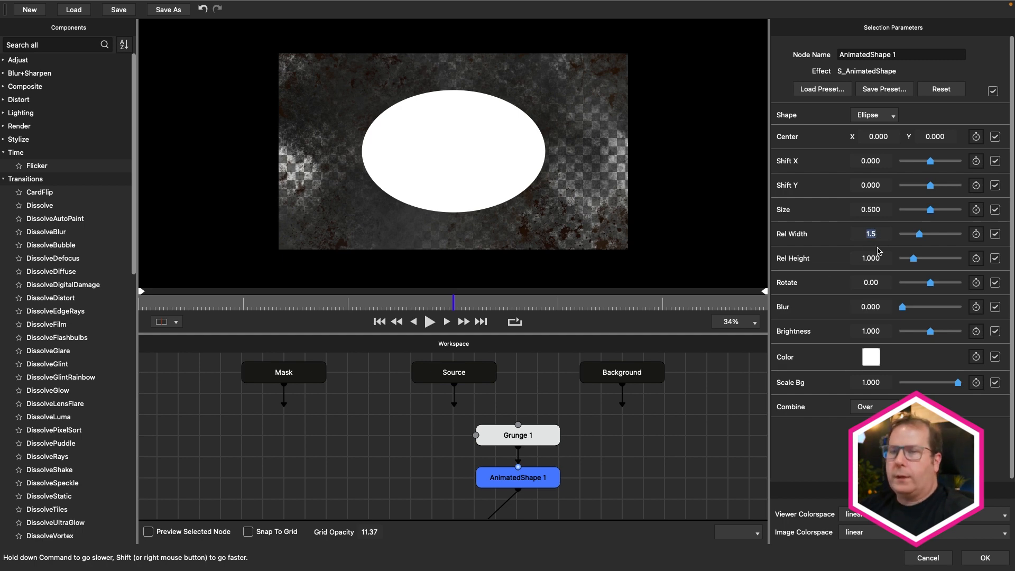
type("1")
key("Return")
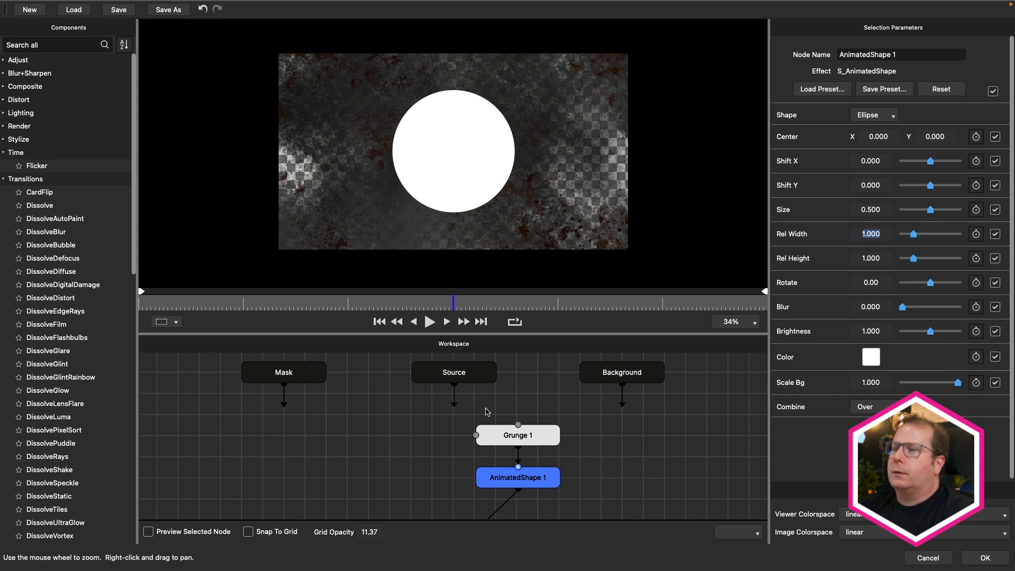
- Spread the Grunge and AnimatedShape nodes apart and disconnect them from each other and from Result
left_click_drag(496, 442, 526, 426)
left_click_drag(508, 483, 358, 459)
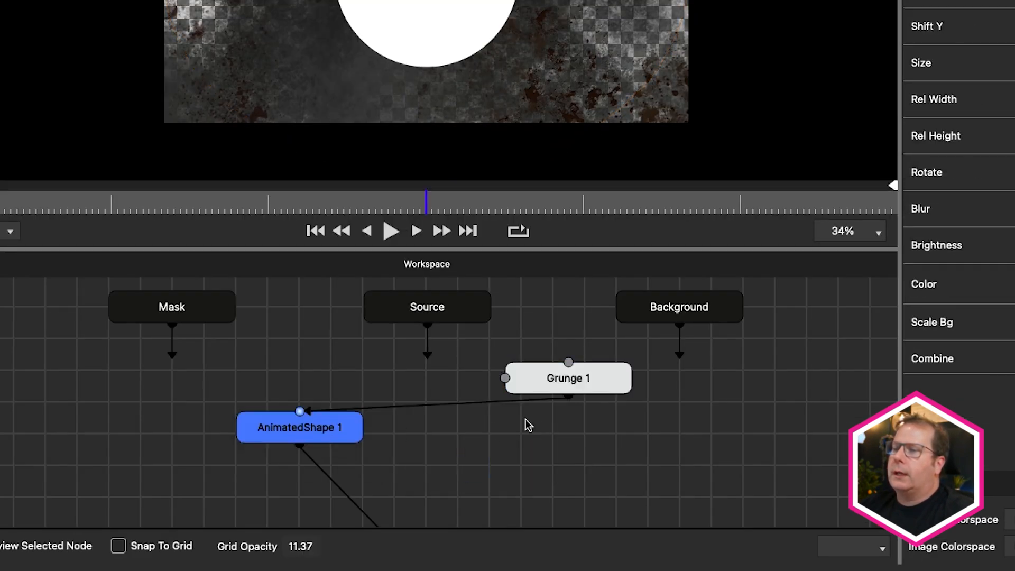
left_click(442, 405)
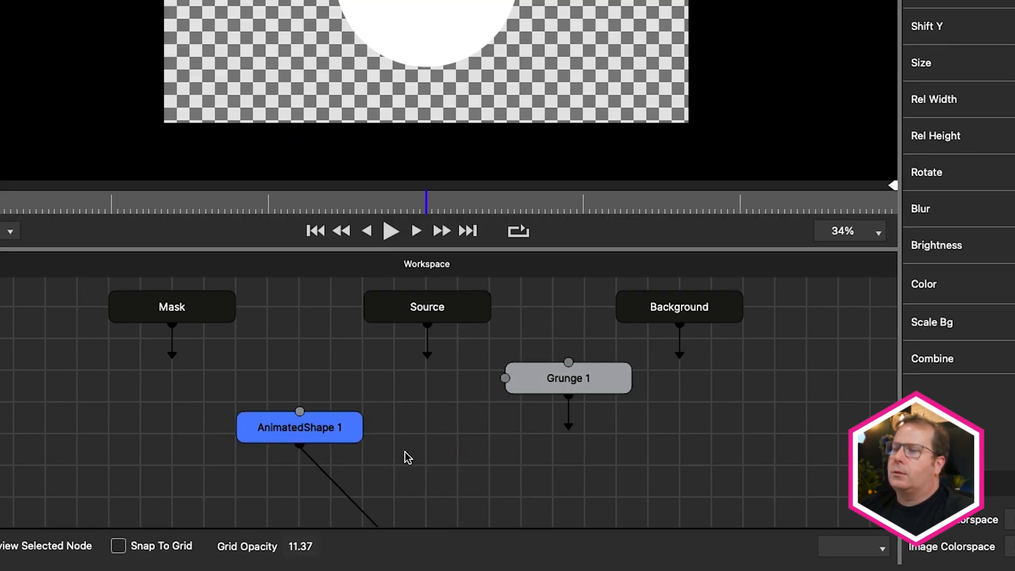
left_click(339, 493)
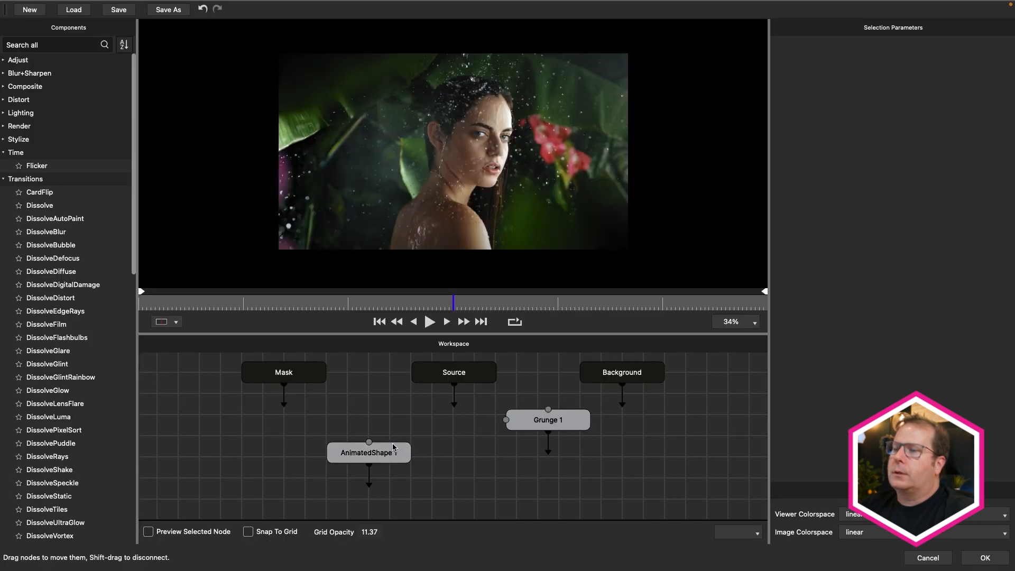
- Turn on Preview Selected Node and place the AnimatedShape node between the Mask and Source nodes
left_click_drag(391, 453, 388, 411)
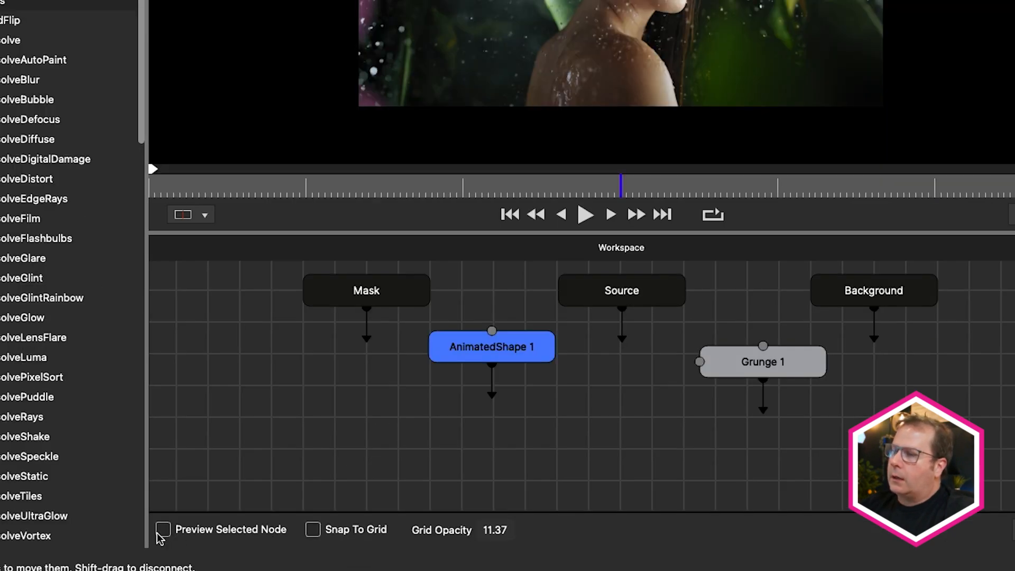
left_click(161, 530)
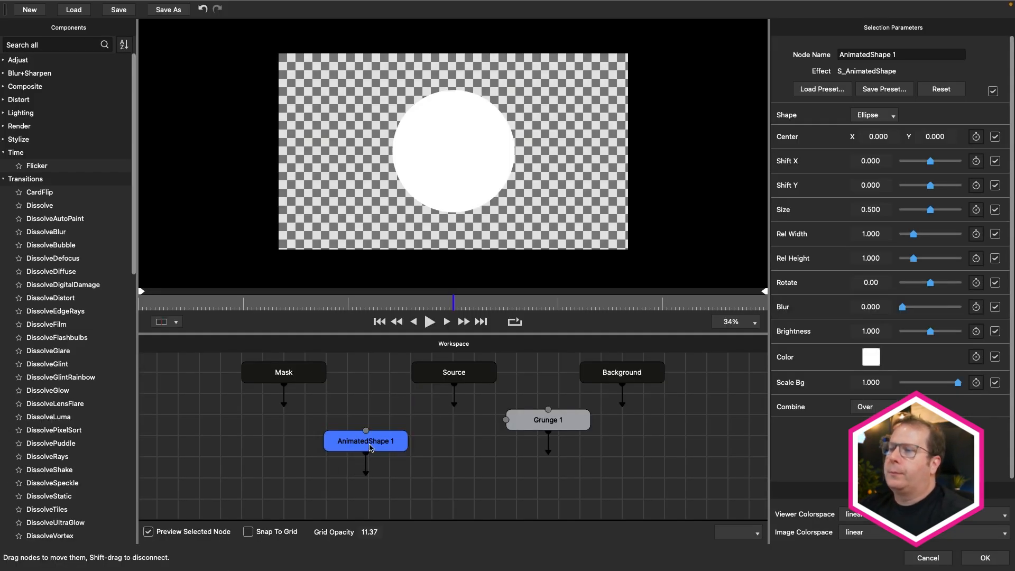
left_click_drag(371, 447, 385, 413)
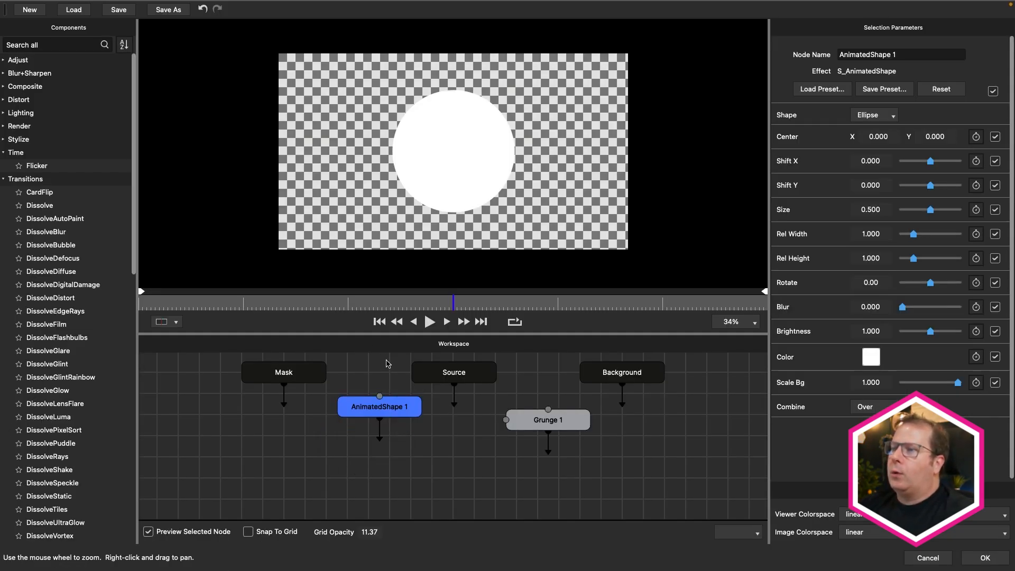
- Add a WarpBubble2 node after the AnimatedShape node
key("Tab")
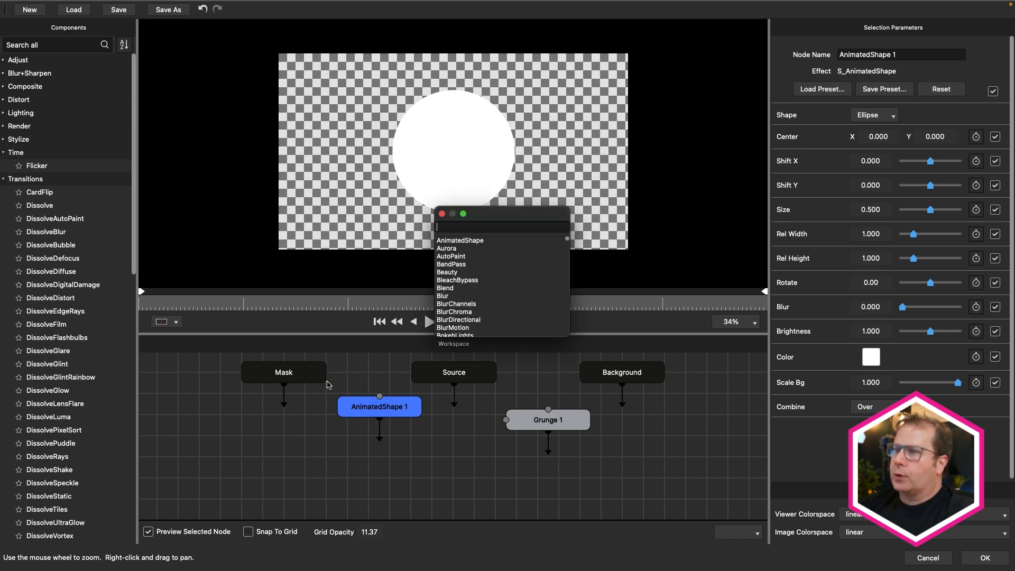
type("warp")
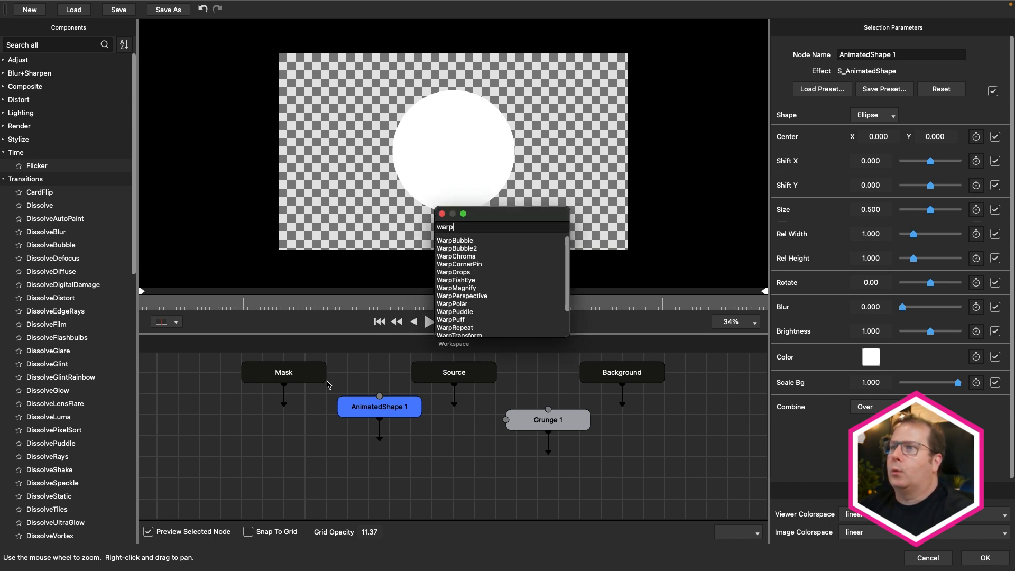
left_click(472, 248)
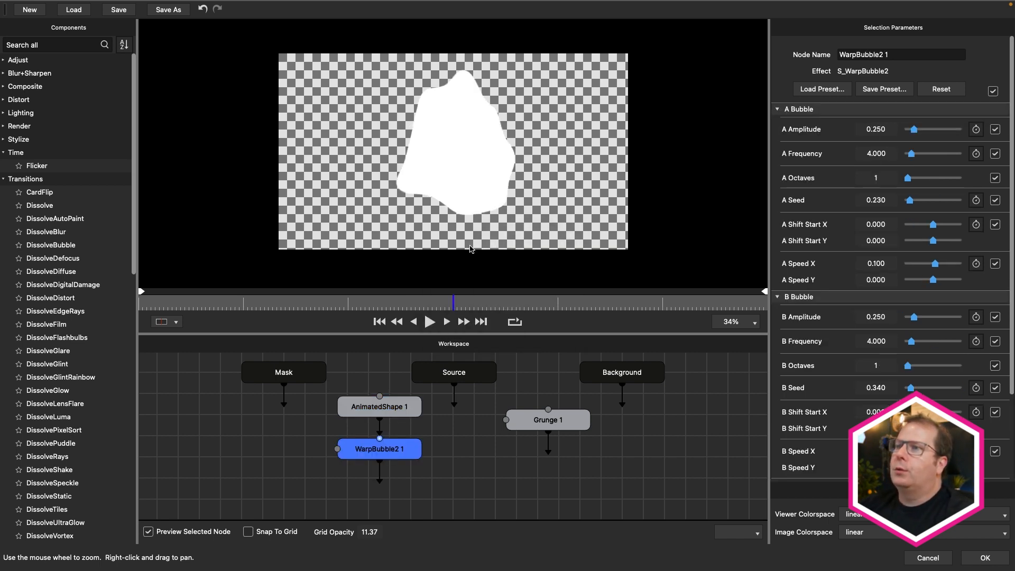
- Roughen the circle's edge by raising the WarpBubble2 A Amplitude to 0.515 and A Frequency to 9.874
left_click(778, 109)
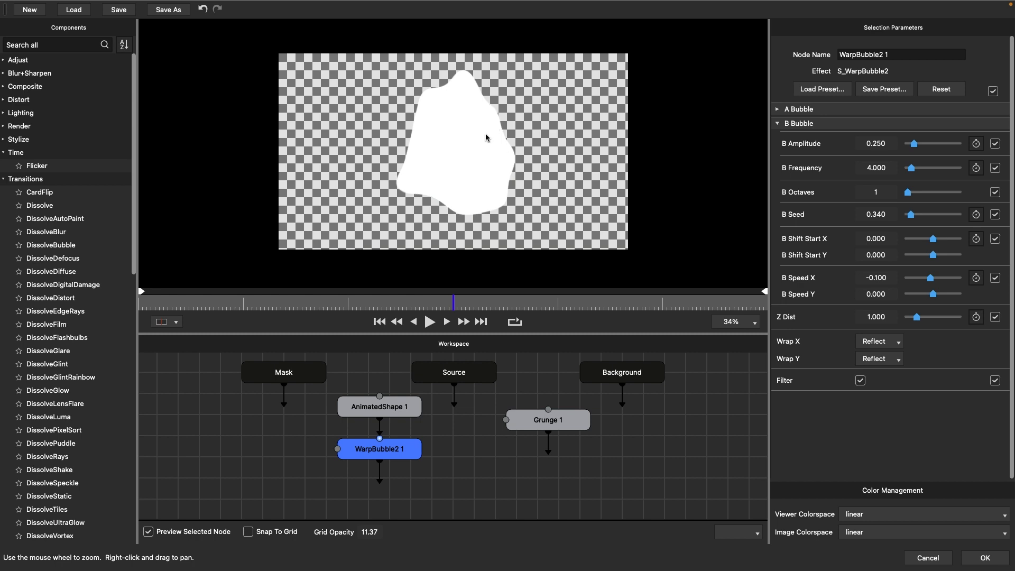
left_click(777, 109)
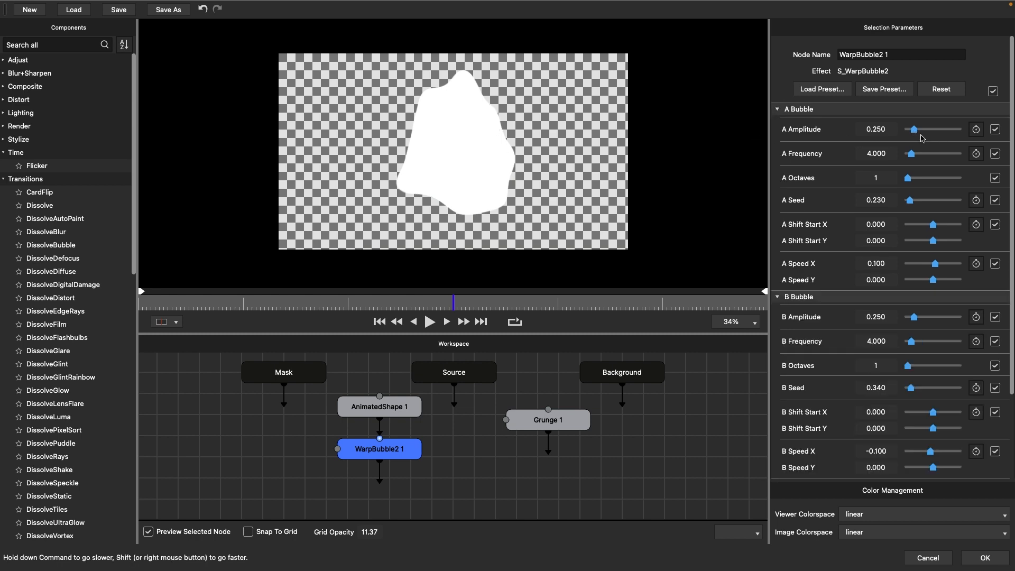
left_click_drag(914, 132, 920, 157)
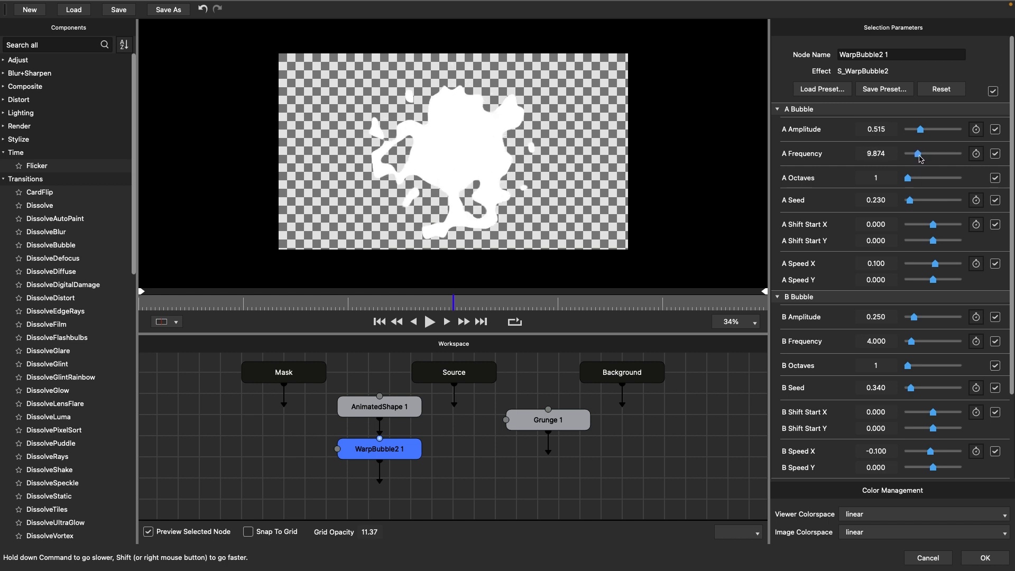
left_click_drag(919, 158, 921, 158)
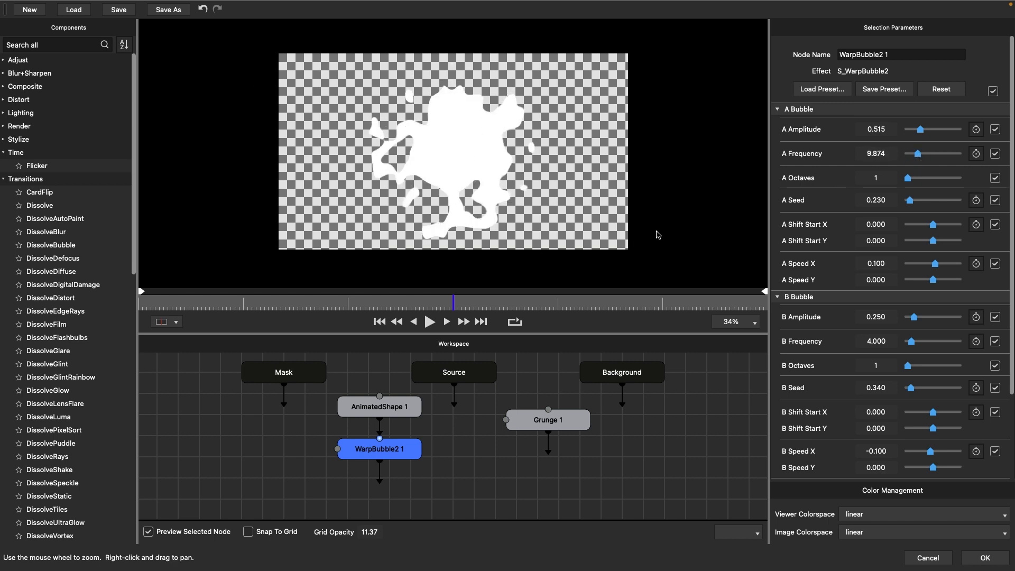
- Play back the warped shape and set A Speed X and B Speed X to 0 to stop its drift
key("space")
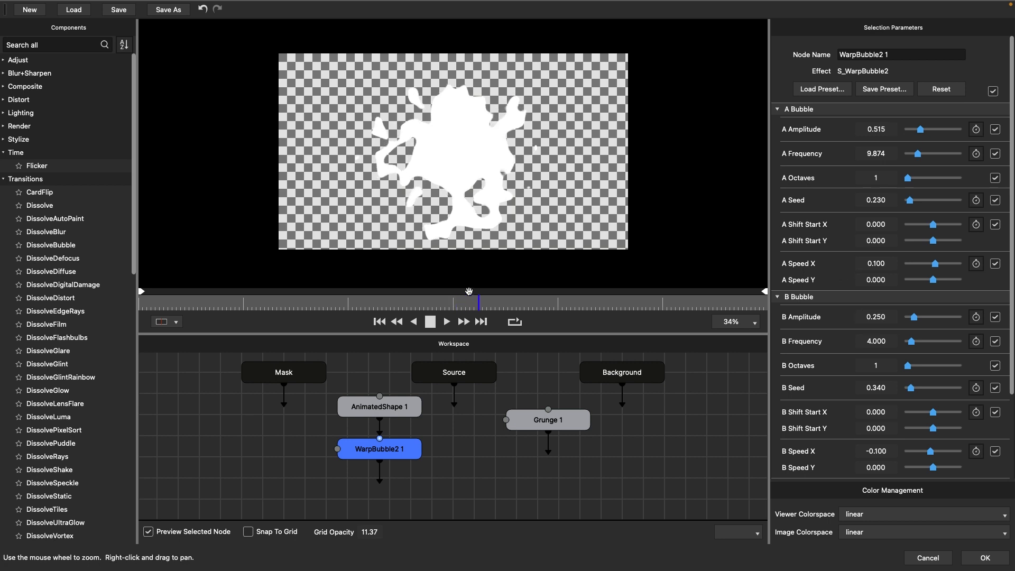
key("space")
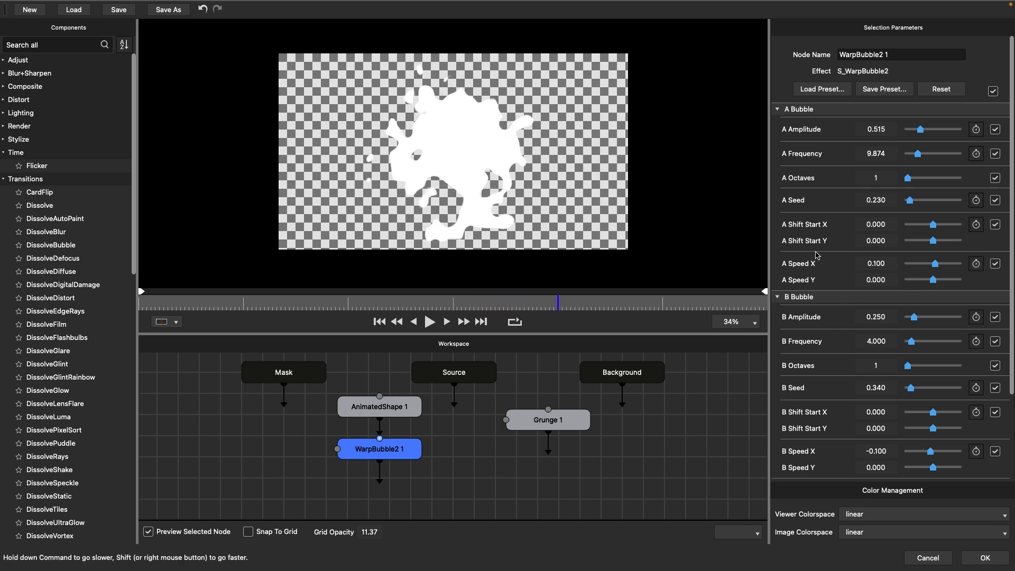
left_click(878, 262)
type("0")
key("Return")
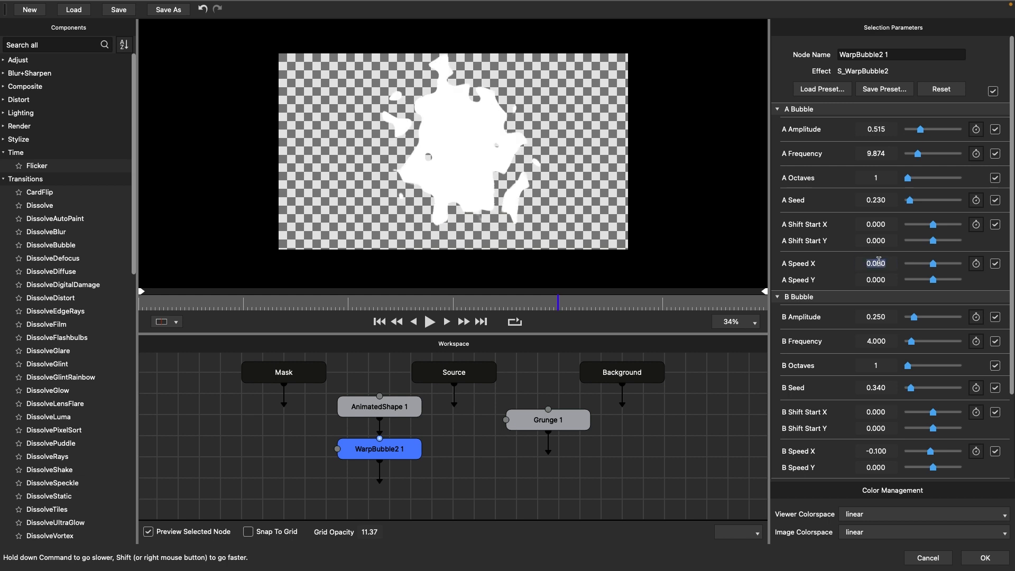
left_click(835, 394)
left_click(876, 450)
type("0")
key("Return")
left_click_drag(365, 301, 457, 298)
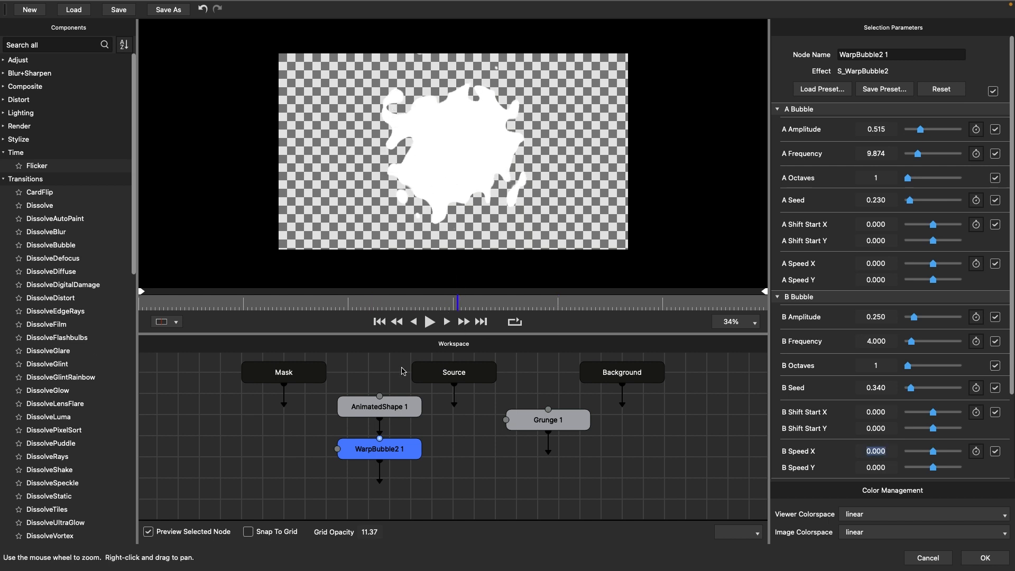
- Spread out the nodes, moving Mask and the AnimatedShape–WarpBubble2 pair away from Source and placing Grunge just below Source
left_click(374, 414, "shift")
left_click_drag(388, 459, 339, 457)
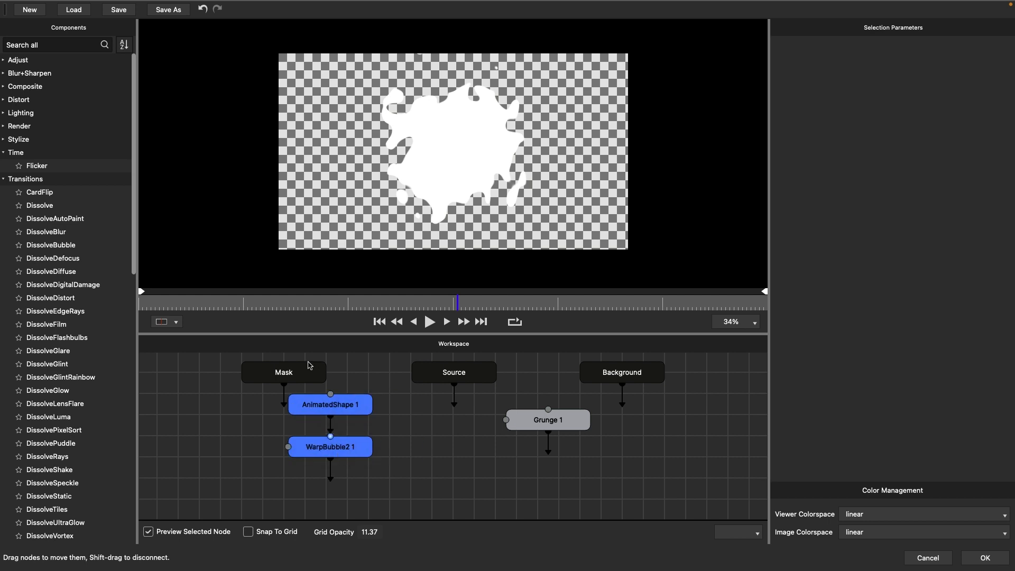
left_click_drag(309, 364, 205, 355)
left_click(317, 389)
left_click(316, 401)
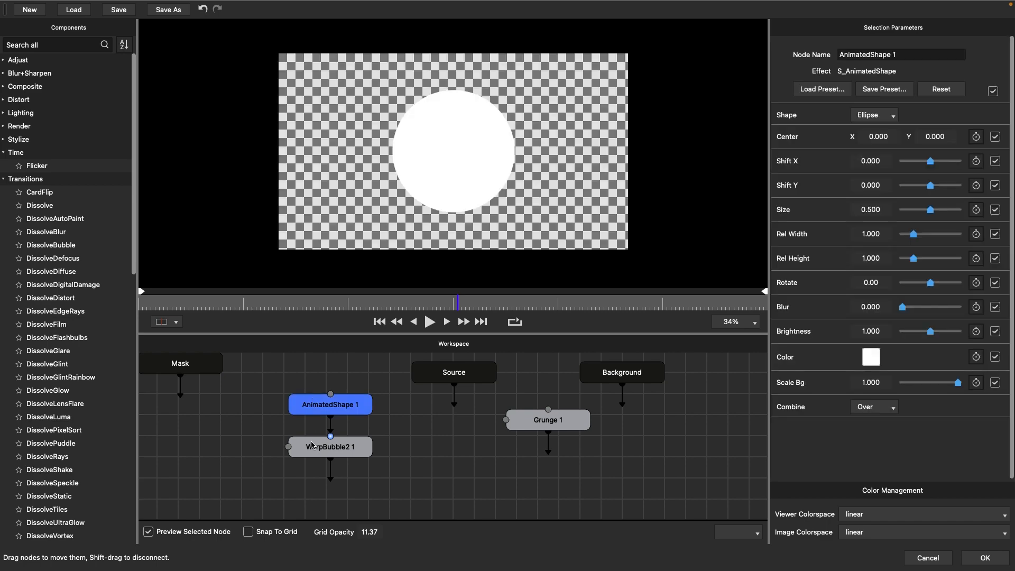
left_click(311, 446)
left_click_drag(548, 425, 550, 434)
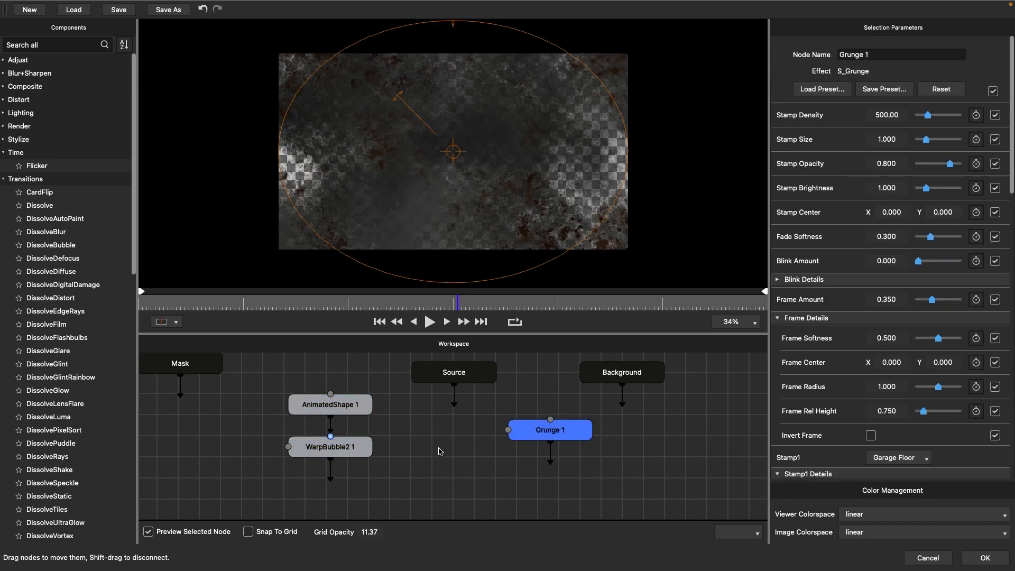
left_click_drag(460, 376, 453, 366)
left_click_drag(541, 439, 495, 438)
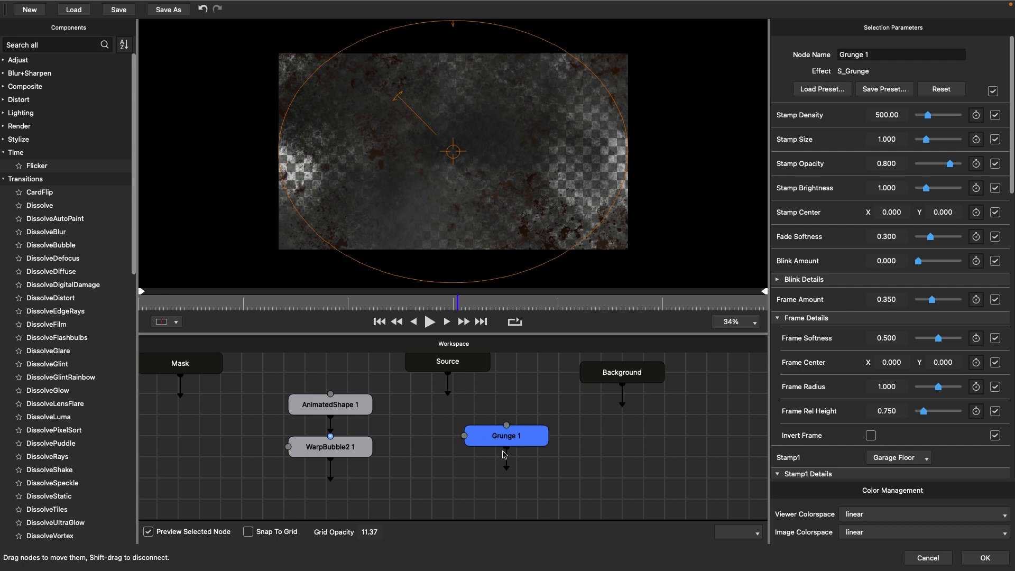
- Connect the WarpBubble2 output to the Grunge node's matte input and preview the Grunge node
left_click(345, 449)
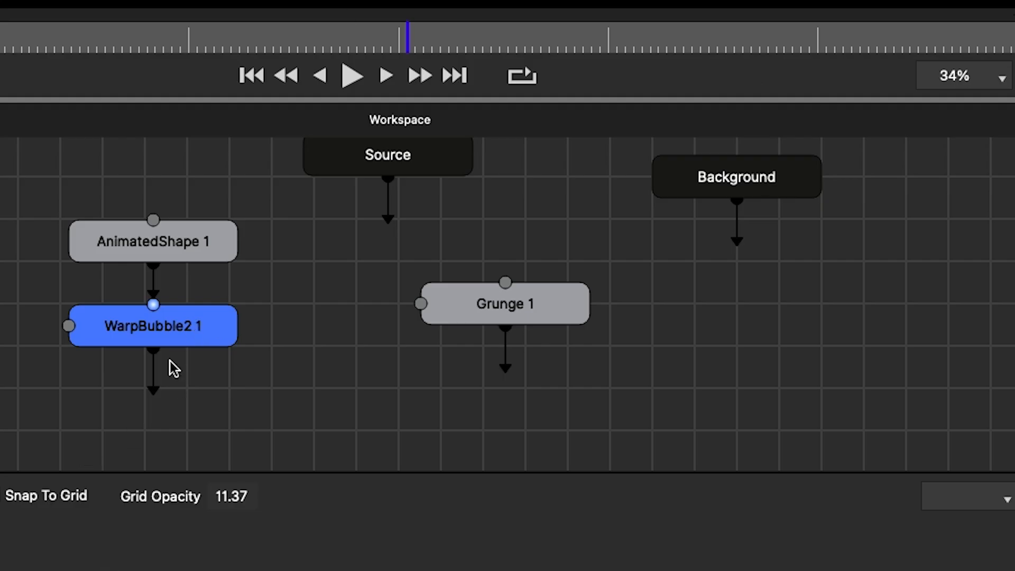
left_click_drag(155, 392, 426, 303)
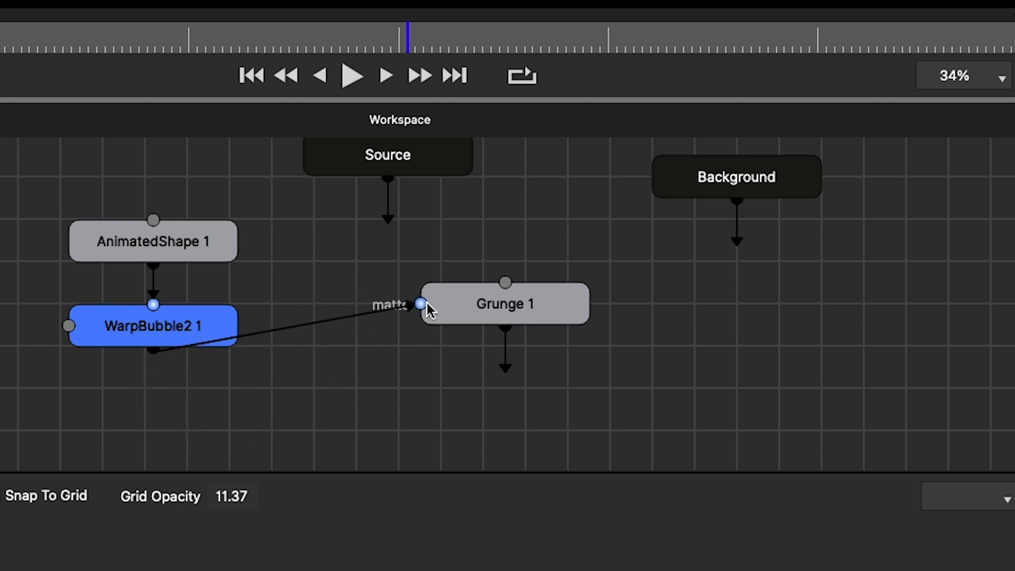
left_click(473, 313)
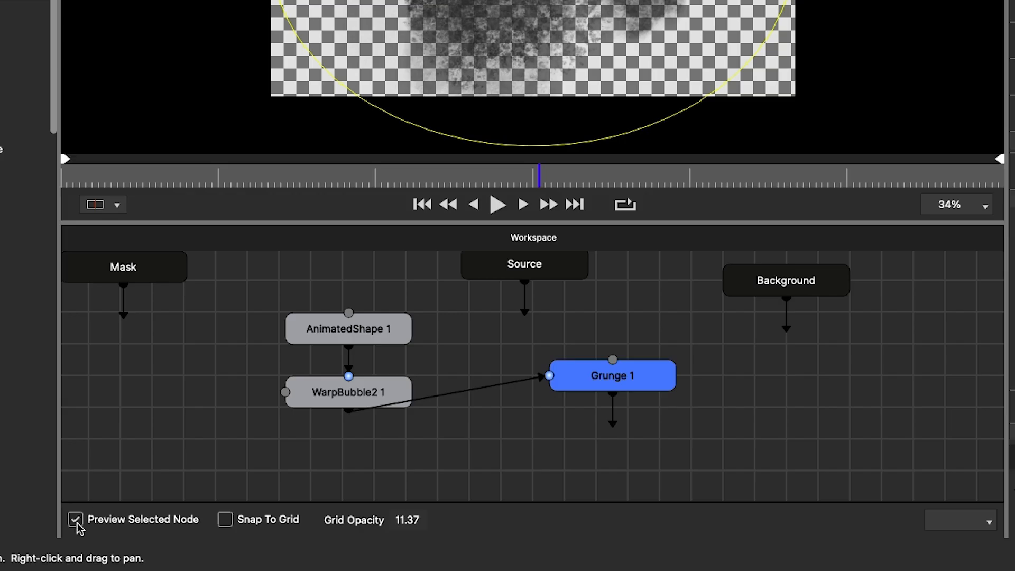
- Turn off Preview Selected Node, connect the Grunge output to the Result node and move Grunge closer to Result
left_click(76, 520)
left_click(638, 444)
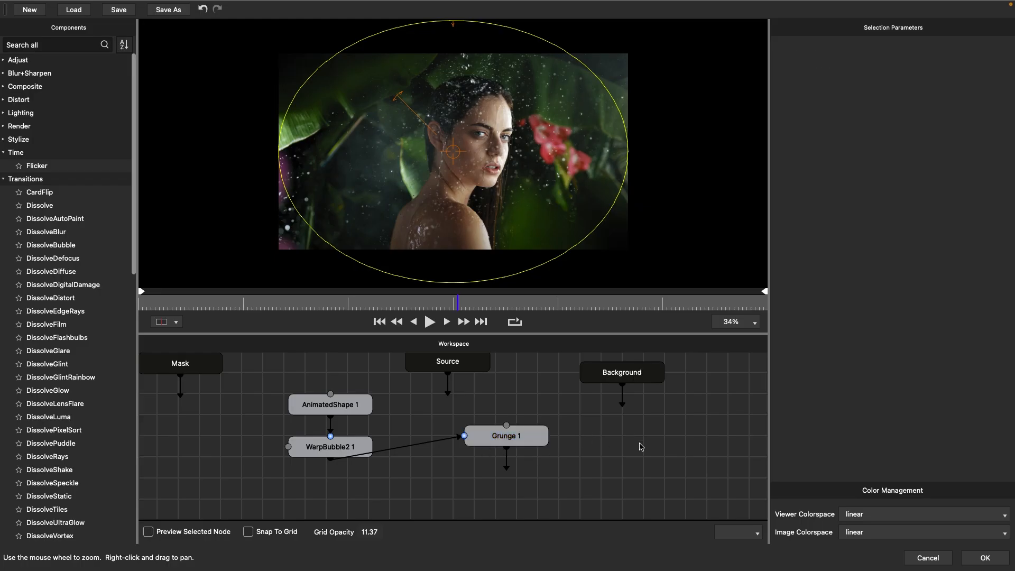
left_click(640, 379)
left_click(633, 439)
left_click_drag(633, 440, 620, 383)
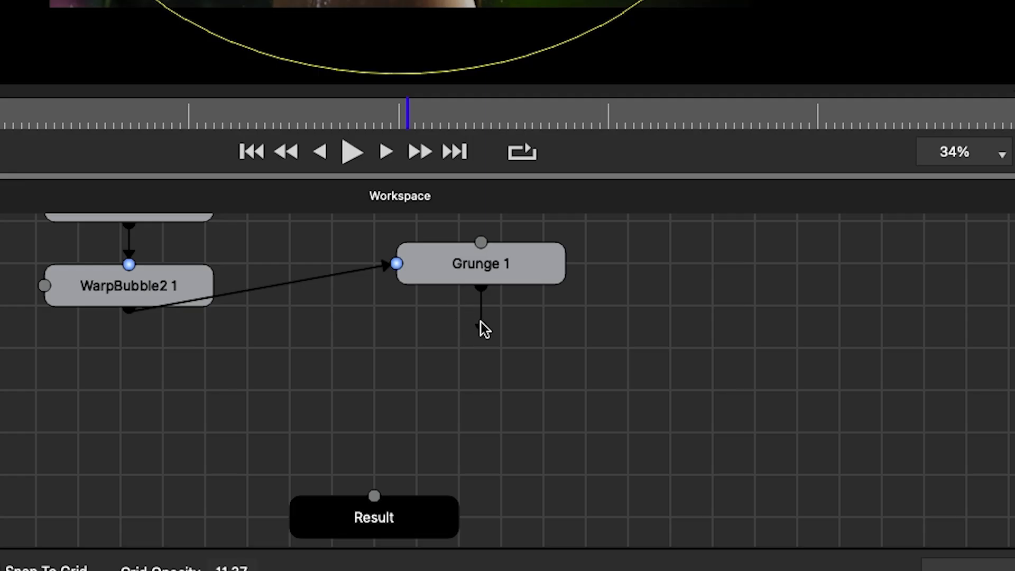
left_click_drag(481, 322, 373, 499)
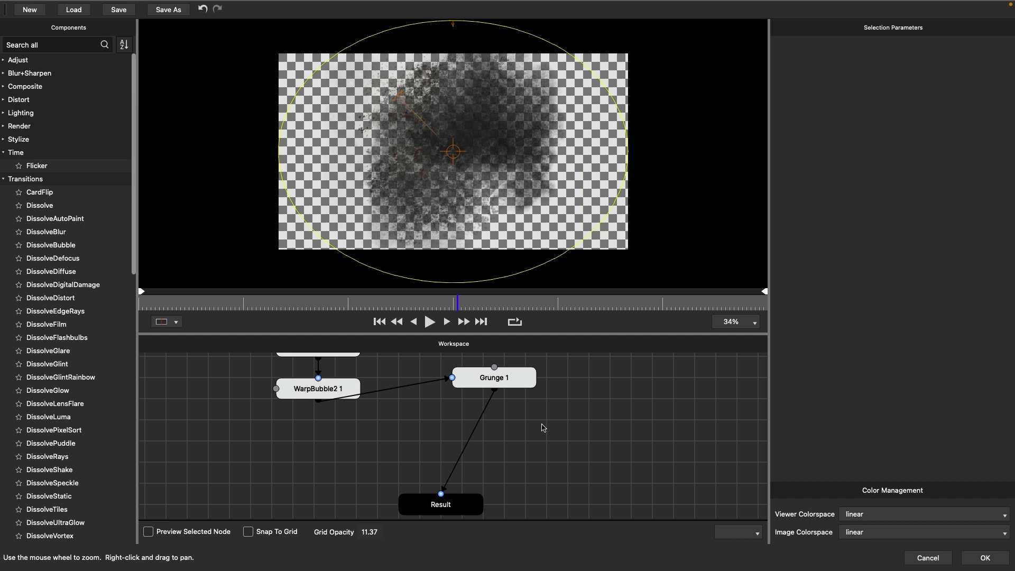
left_click_drag(488, 379, 485, 404)
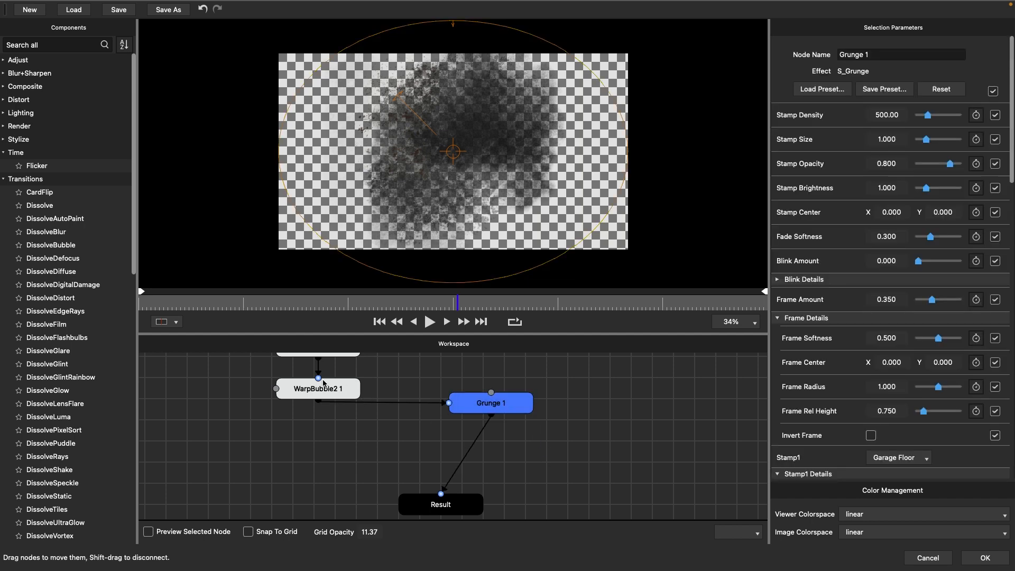
- Test the Grunge matte by varying the AnimatedShape Size, leaving it at 0.495
left_click_drag(407, 371, 391, 426)
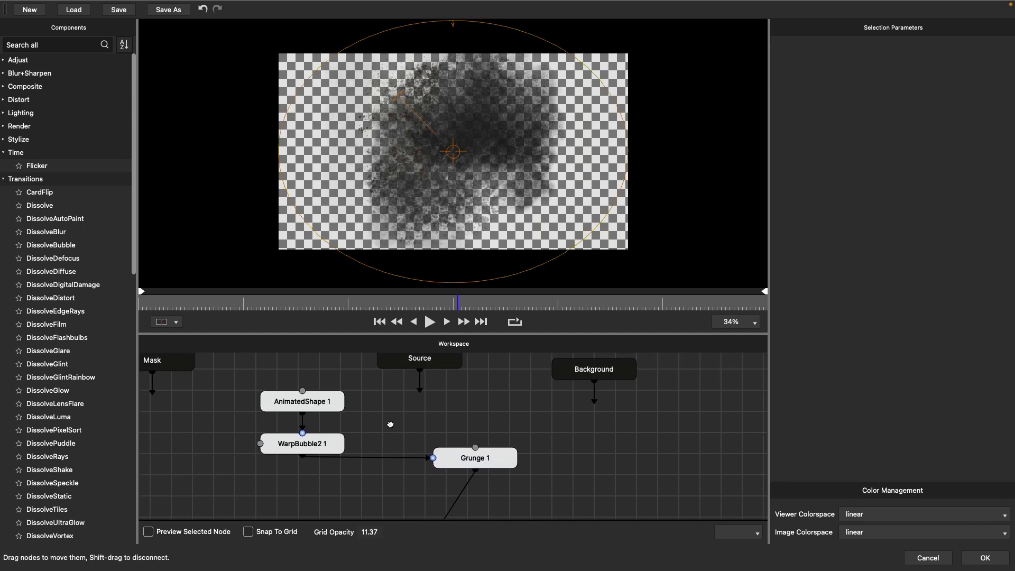
left_click(307, 400)
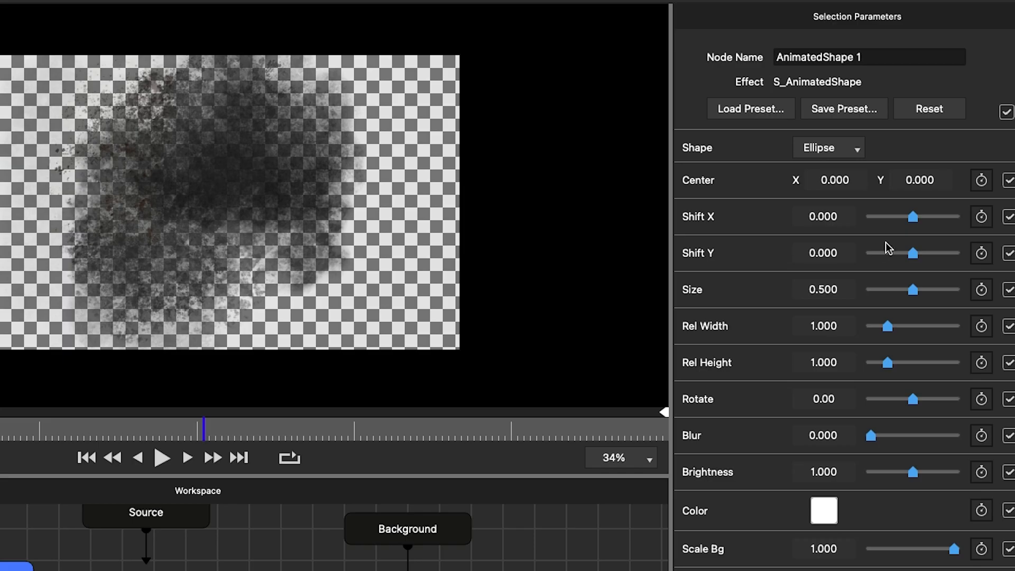
left_click_drag(928, 210, 918, 213)
left_click_drag(894, 295, 916, 303)
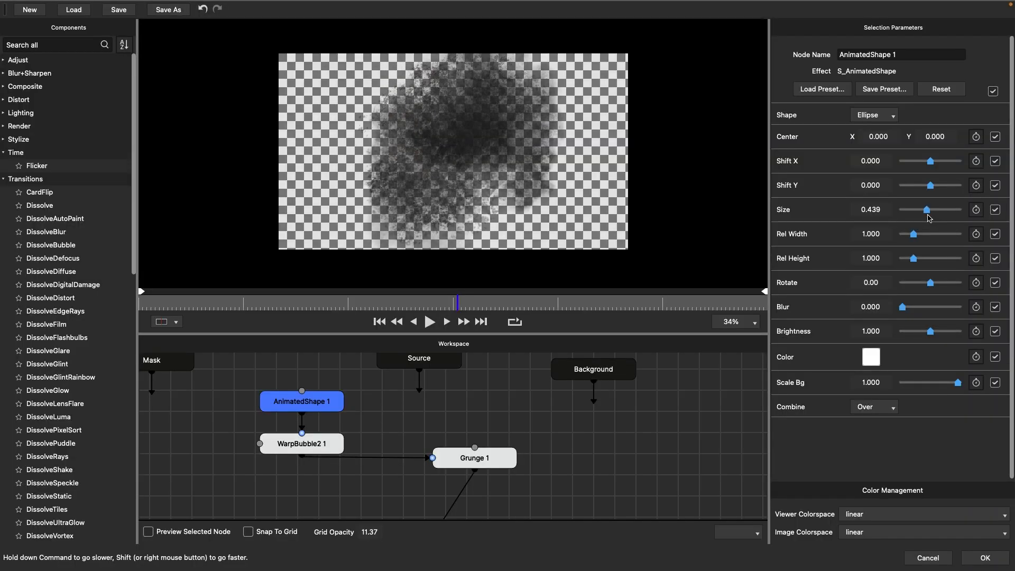
left_click_drag(933, 217, 932, 218)
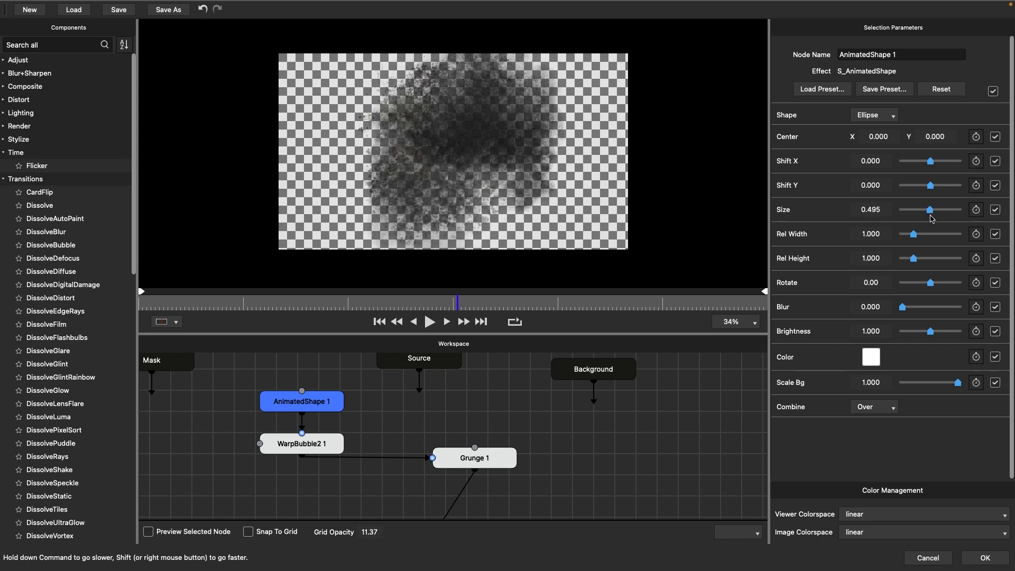
- Preview the WarpBubble2 node on its own and insert a Blur node between it and Grunge
left_click(305, 450)
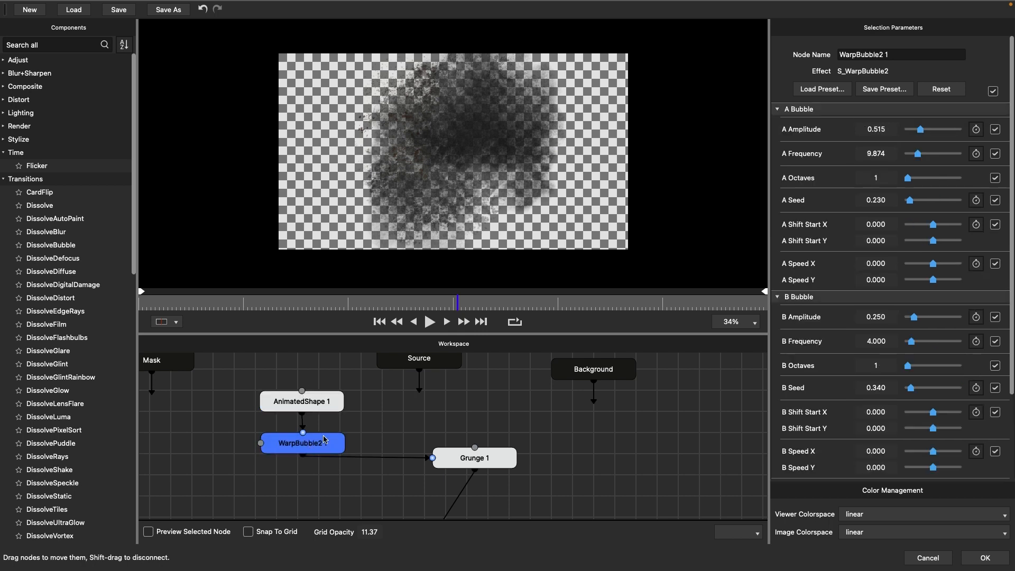
left_click(148, 532)
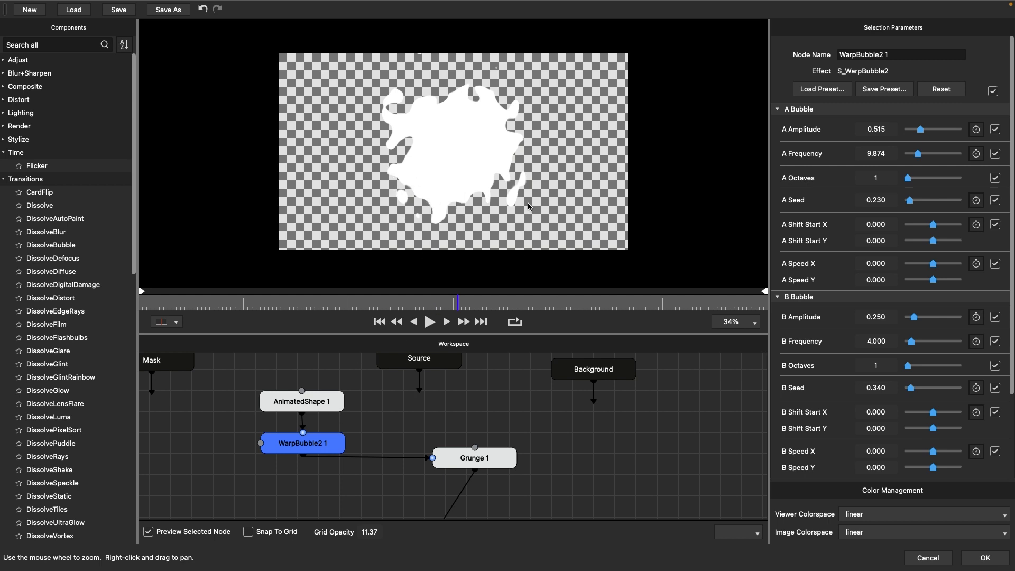
scroll(823, 341, "down", 4)
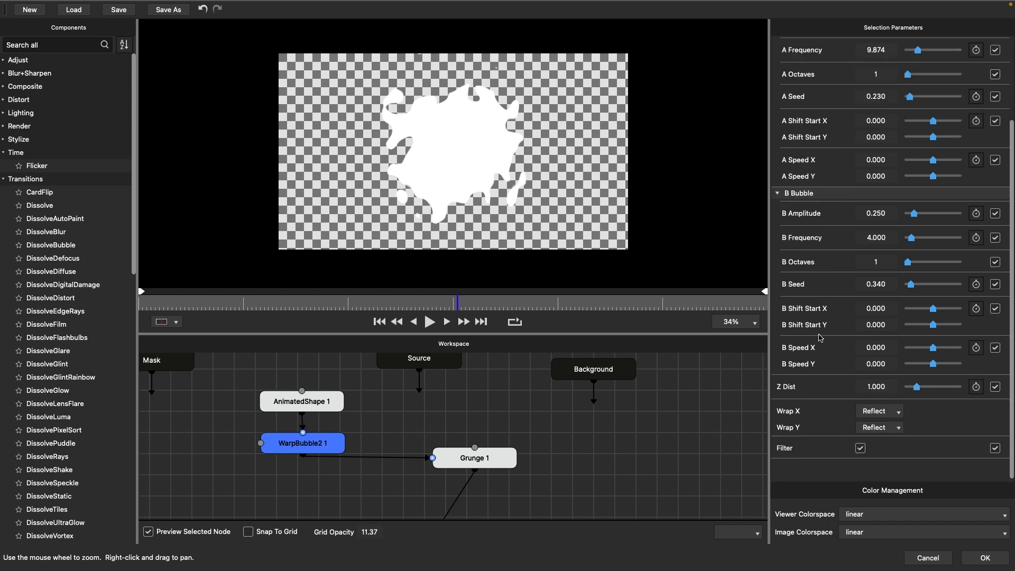
key("Tab")
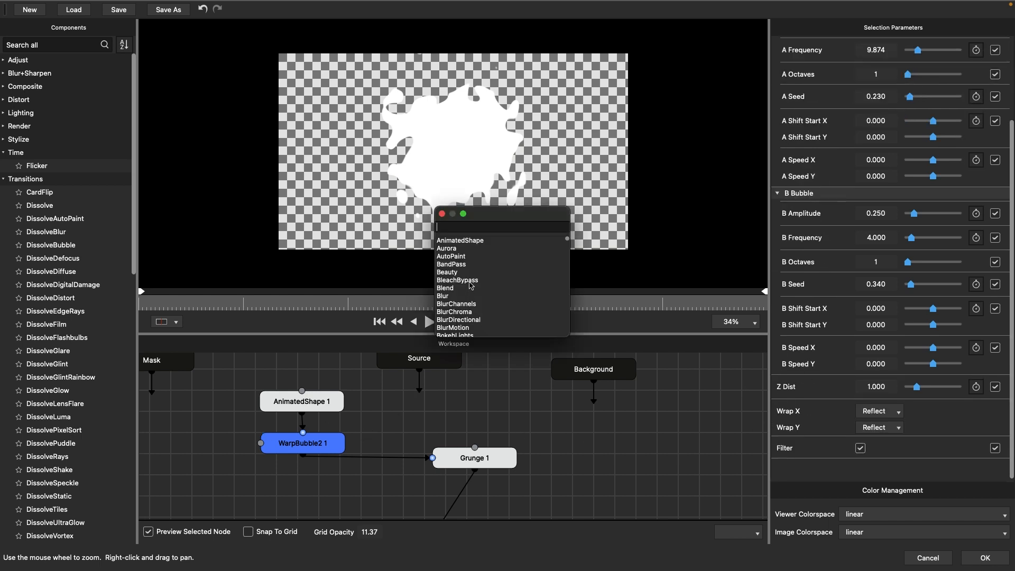
type("blur")
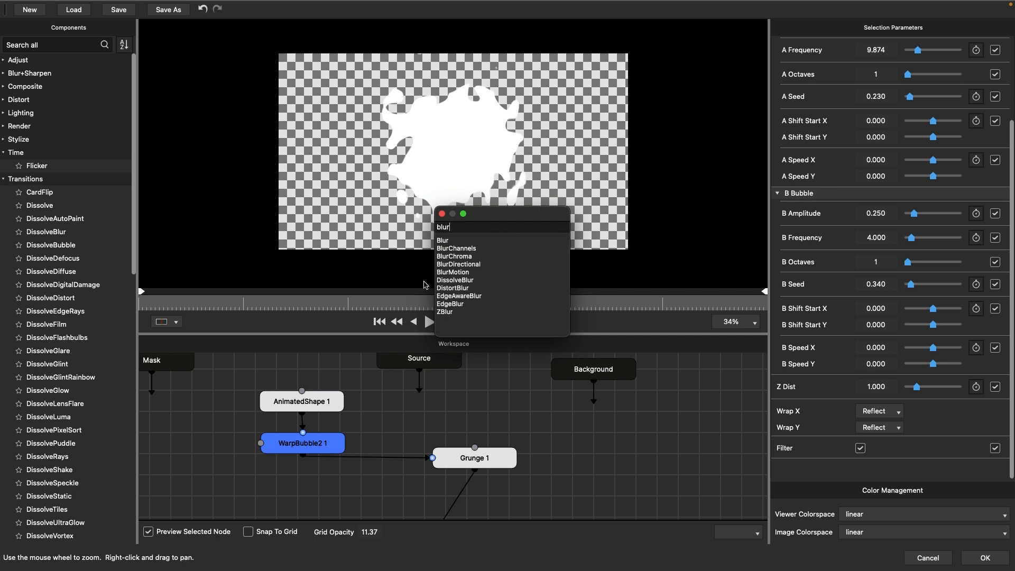
left_click(450, 243)
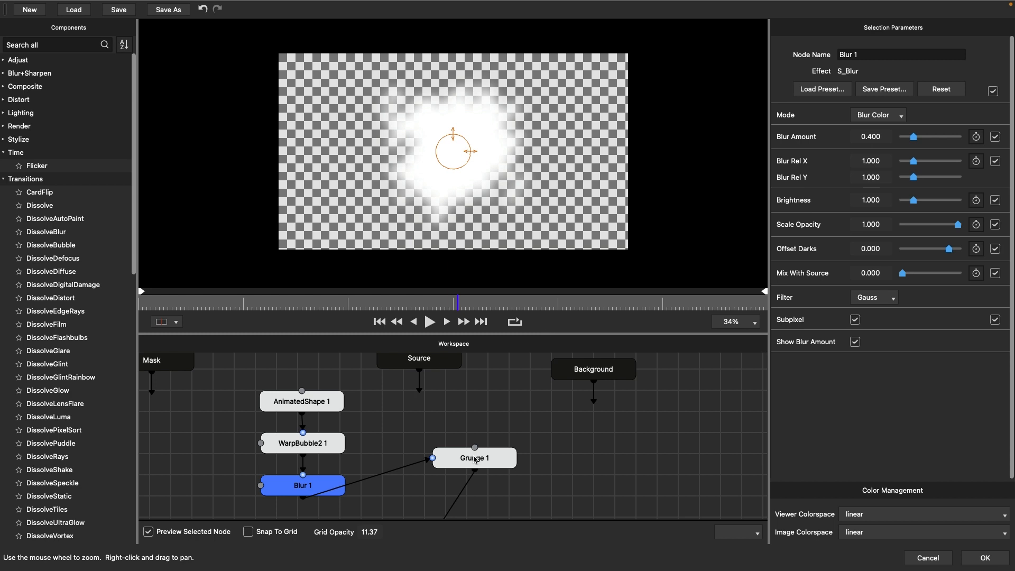
- Turn off Preview Selected Node and raise the AnimatedShape Size to 0.570
left_click(149, 531)
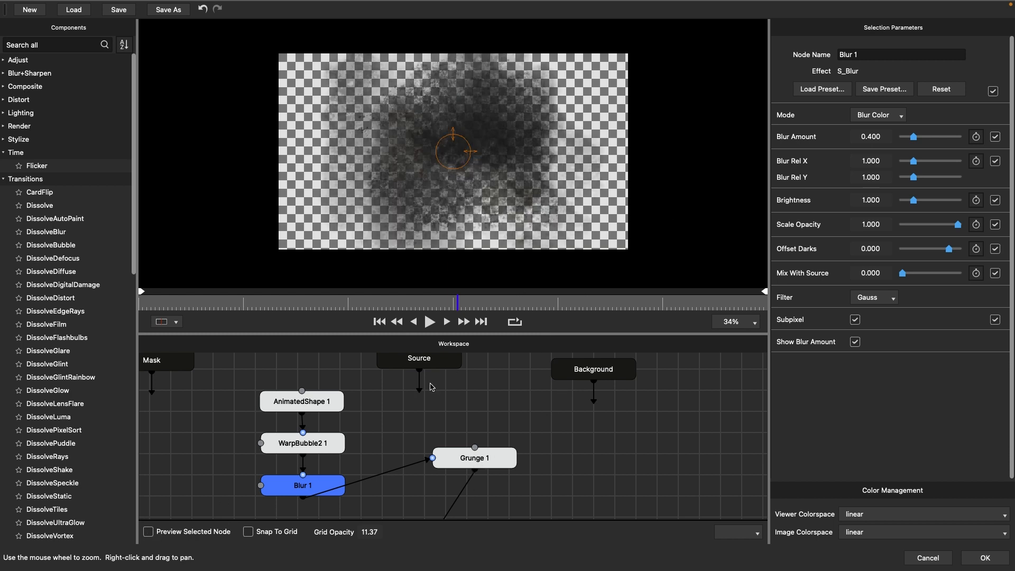
left_click(304, 402)
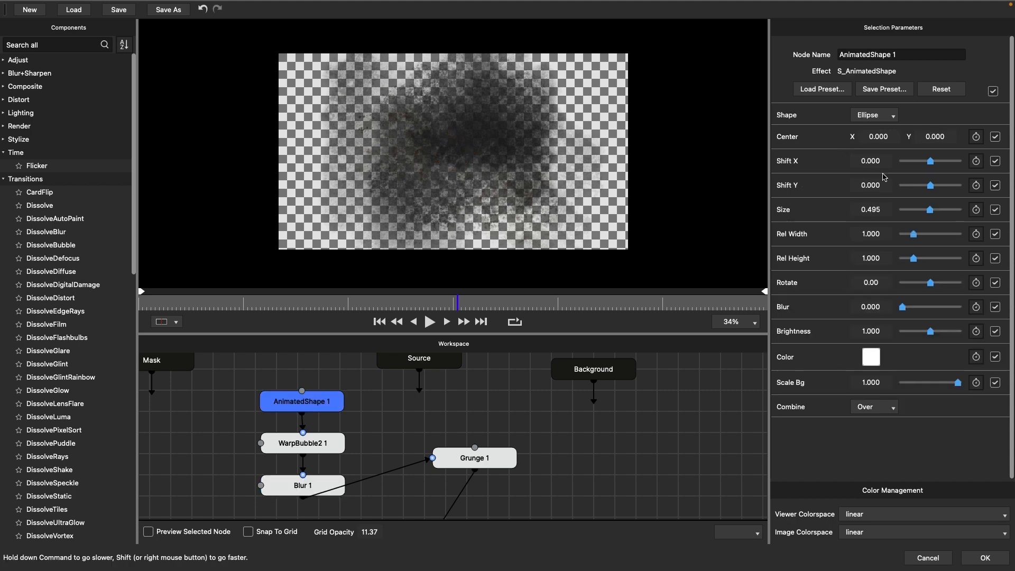
mouse_move(929, 212)
left_mouse_down()
mouse_move(910, 212)
mouse_move(944, 211)
mouse_move(907, 217)
mouse_move(937, 224)
left_mouse_up()
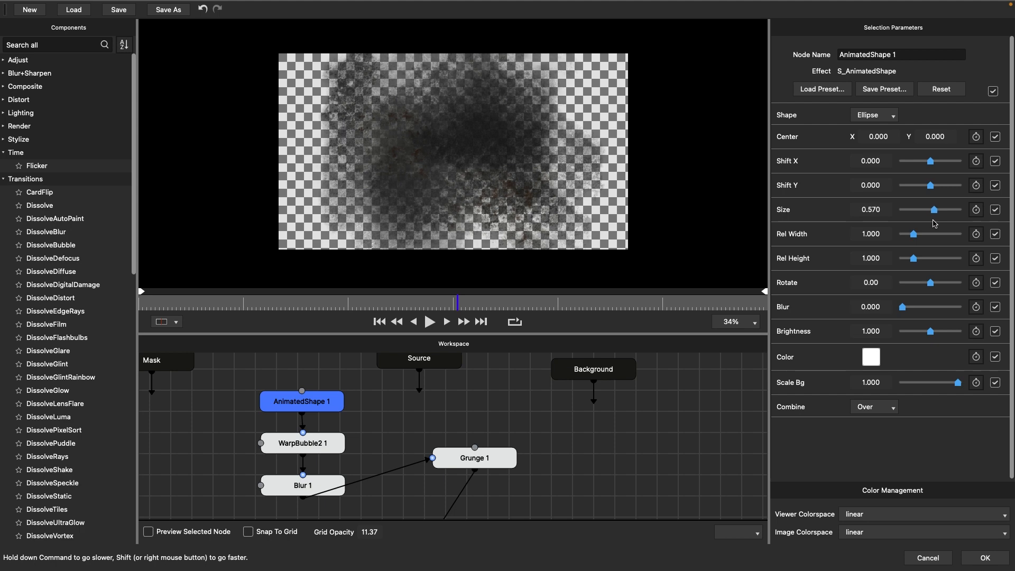
- Set the Grunge node's Stamp Density to 1532.5 and its Stamp Size to 0.714
left_click(453, 467)
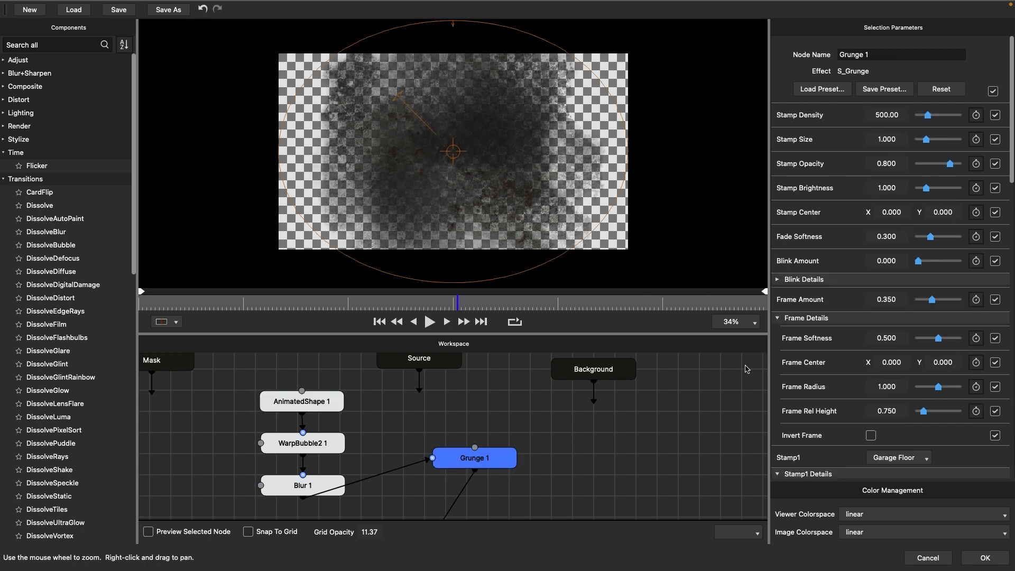
scroll(799, 340, "down", 5)
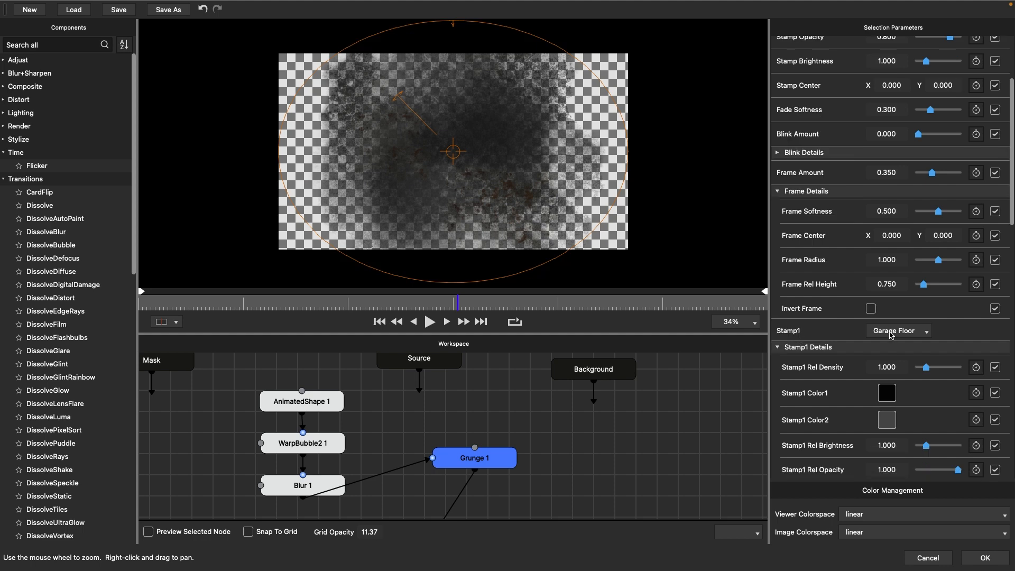
scroll(832, 373, "down", 4)
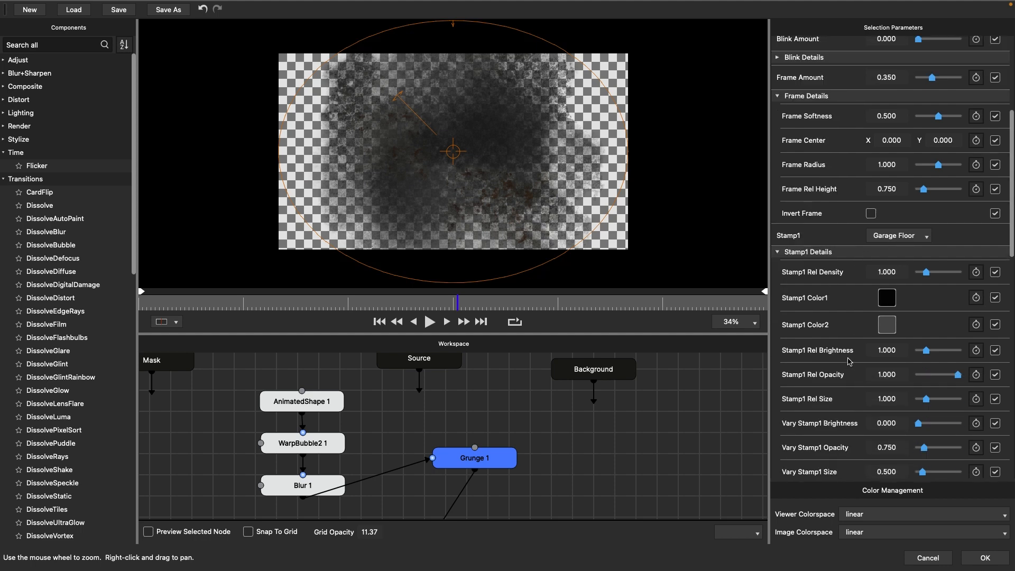
scroll(818, 199, "up", 9)
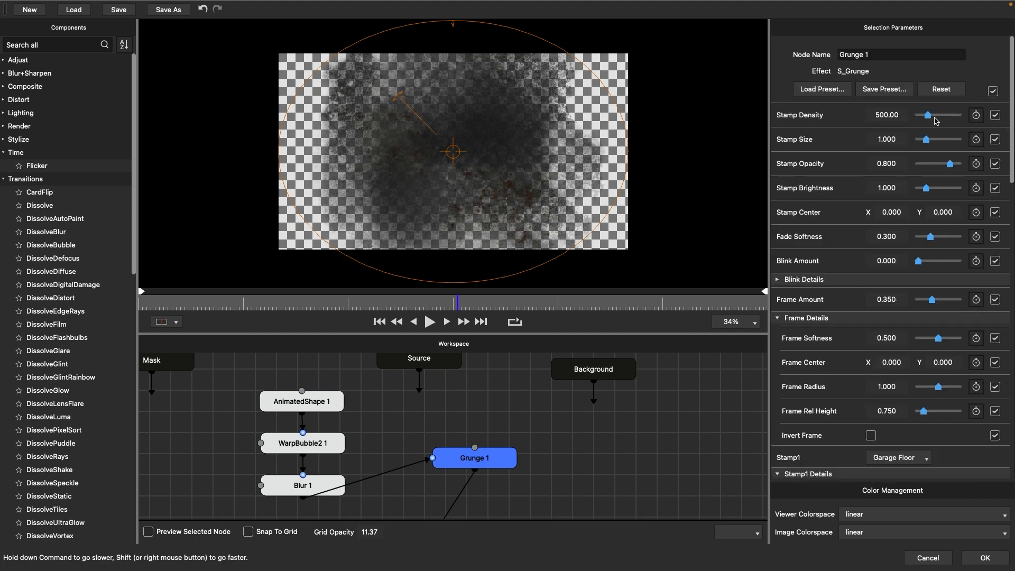
left_click_drag(930, 117, 924, 140)
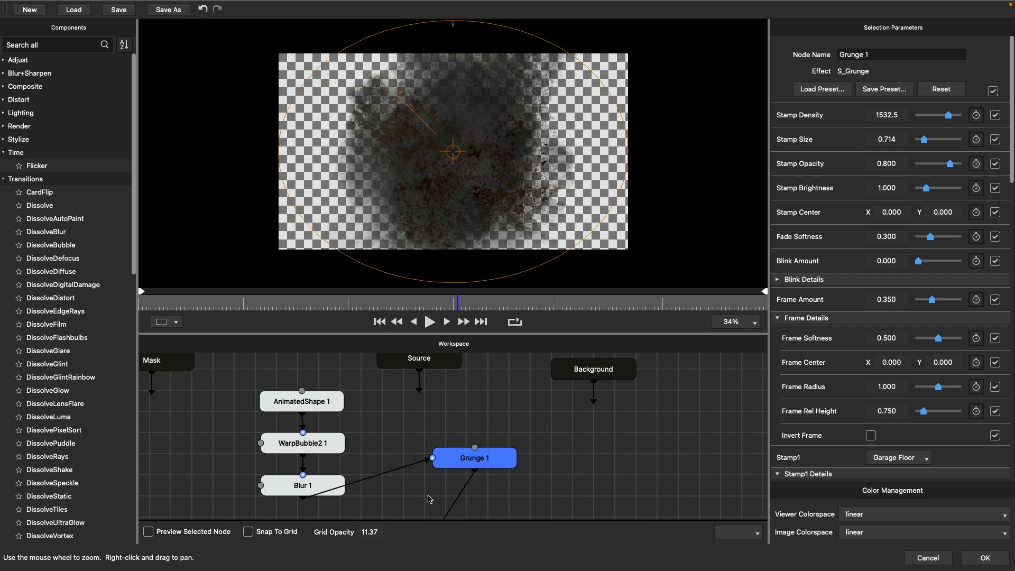
- Make room in the node graph by moving the Result node further below Grunge
scroll(564, 448, "down", 3)
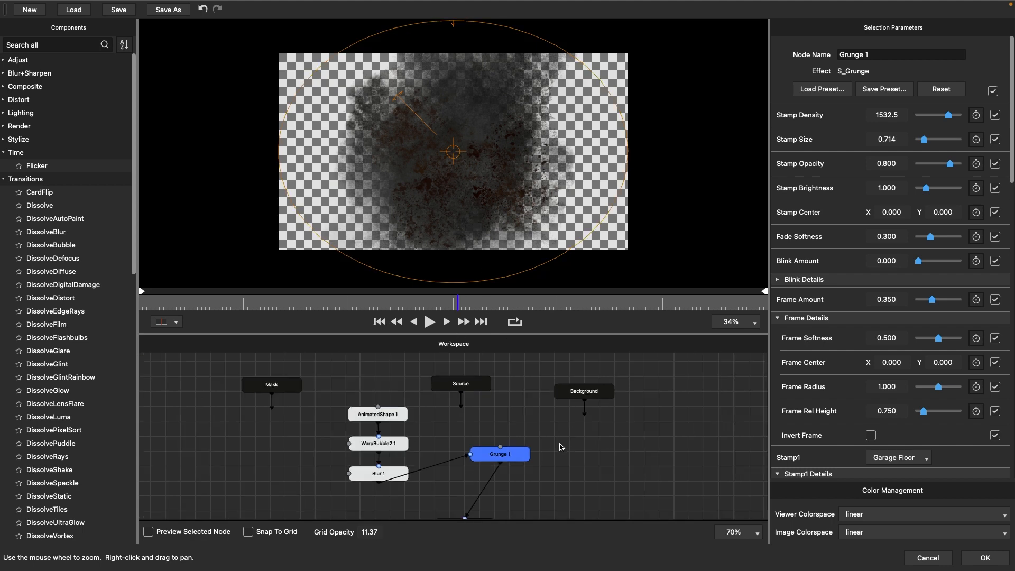
left_click(600, 453)
mouse_move(603, 447)
left_mouse_down()
mouse_move(531, 390)
mouse_move(532, 443)
mouse_move(481, 434)
mouse_move(423, 448)
left_mouse_up()
left_click(431, 432)
left_click_drag(282, 385, 338, 461)
left_click_drag(408, 494, 454, 523)
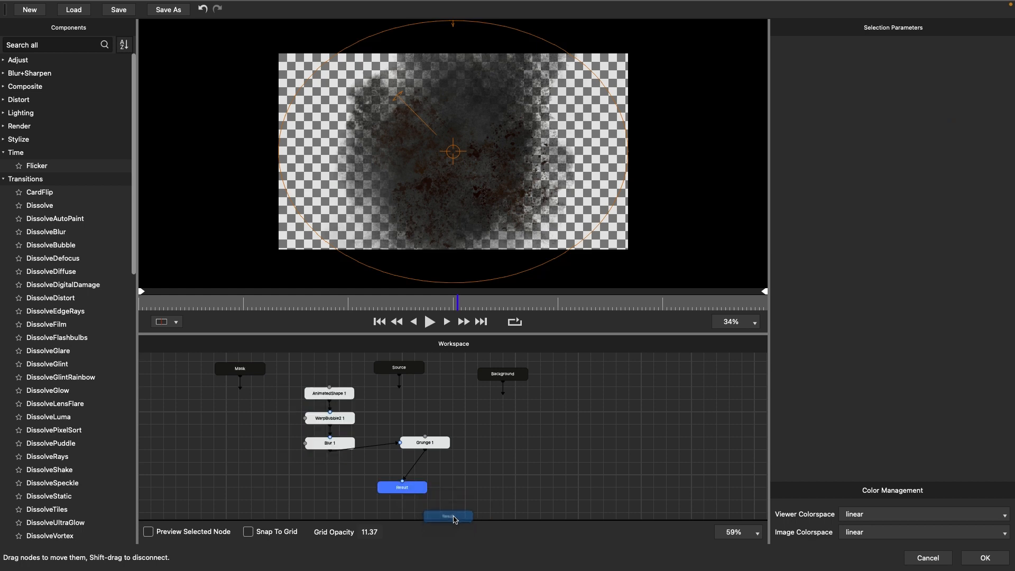
- Turn on Preview Selected Node, move Source beside Background and Grunge nearer to Blur, and preview the Source portrait
left_click(421, 368)
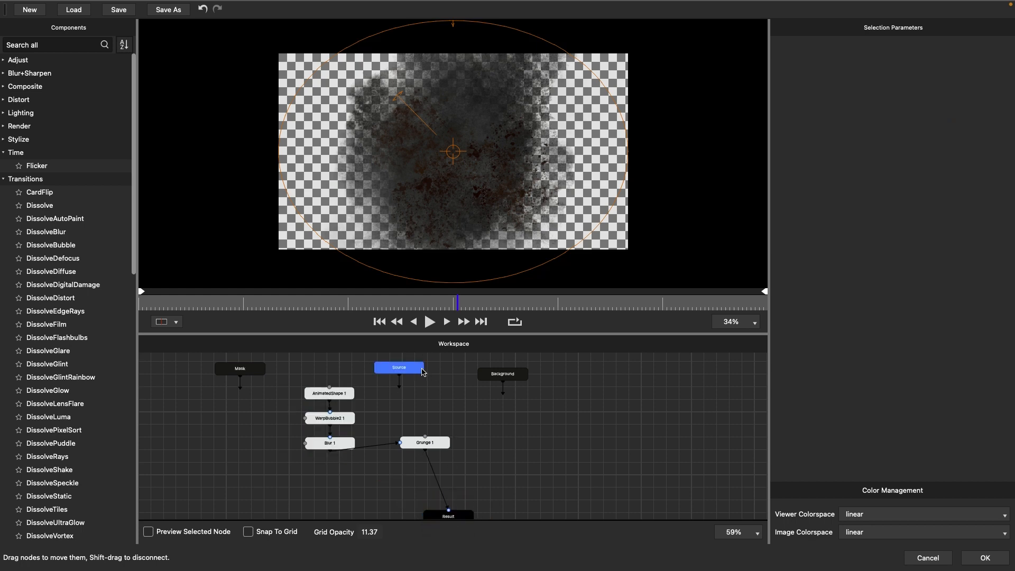
left_click(198, 533)
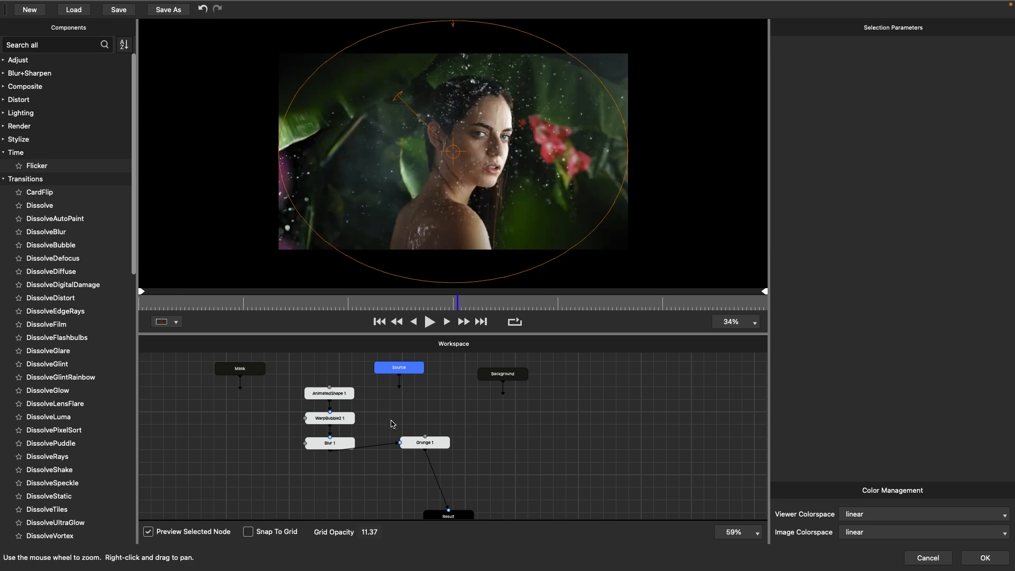
left_click_drag(403, 370, 442, 377)
left_click(432, 442)
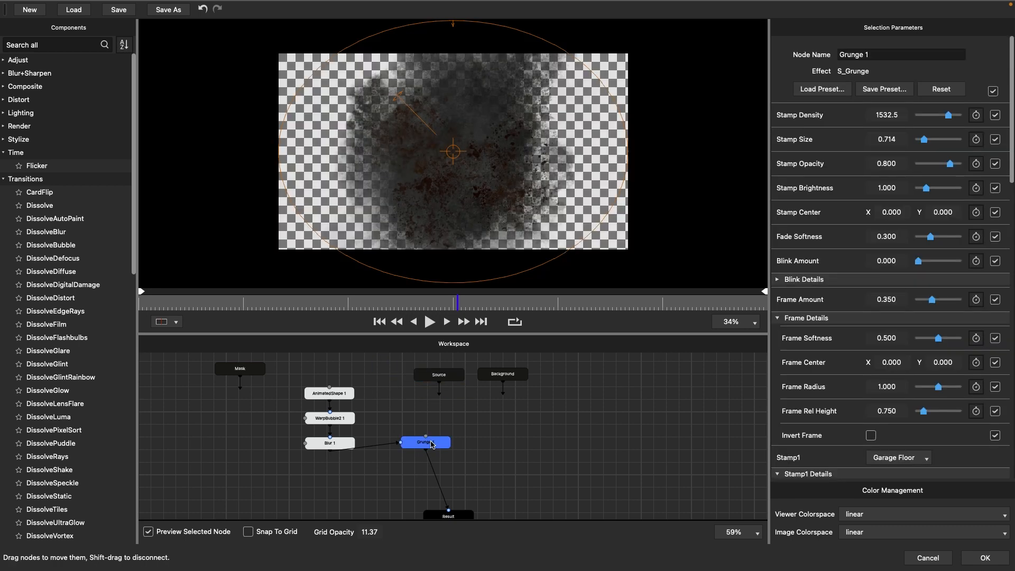
left_click_drag(432, 444, 418, 448)
left_click(443, 376)
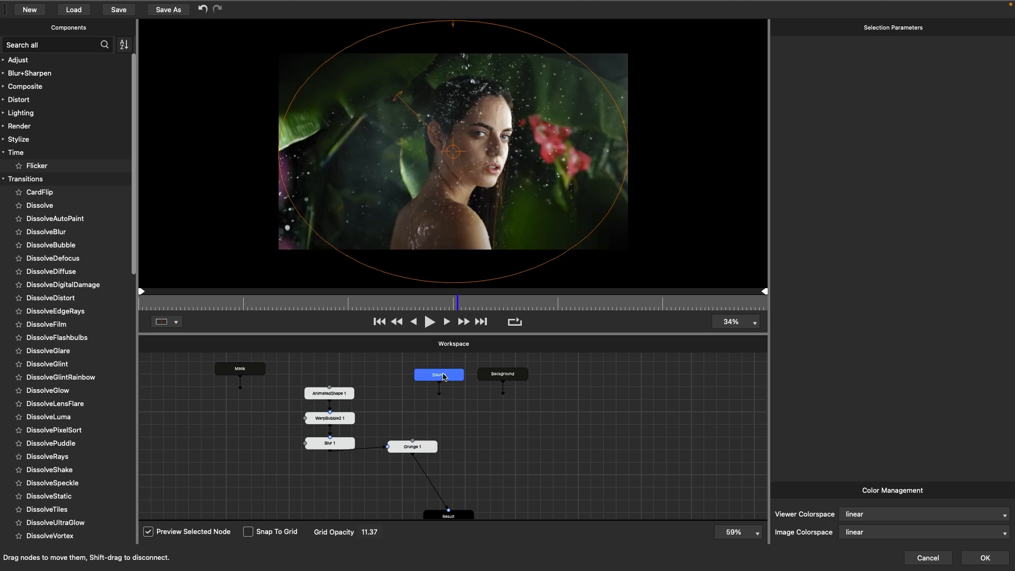
- Move Source lower in the node graph and insert a Layer node between Grunge and Result
left_click_drag(443, 377, 467, 405)
left_click(506, 424)
key("Tab")
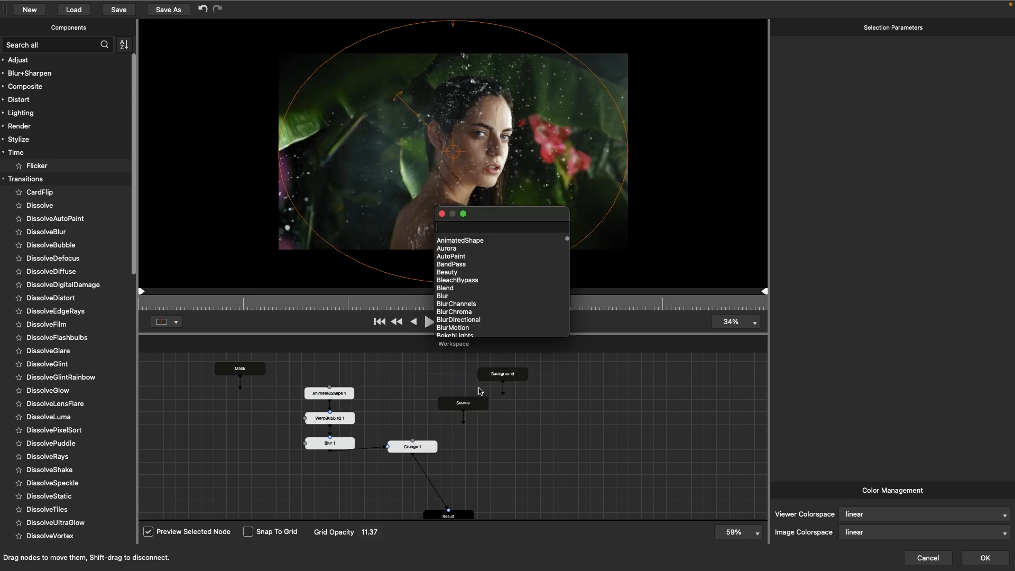
type("la")
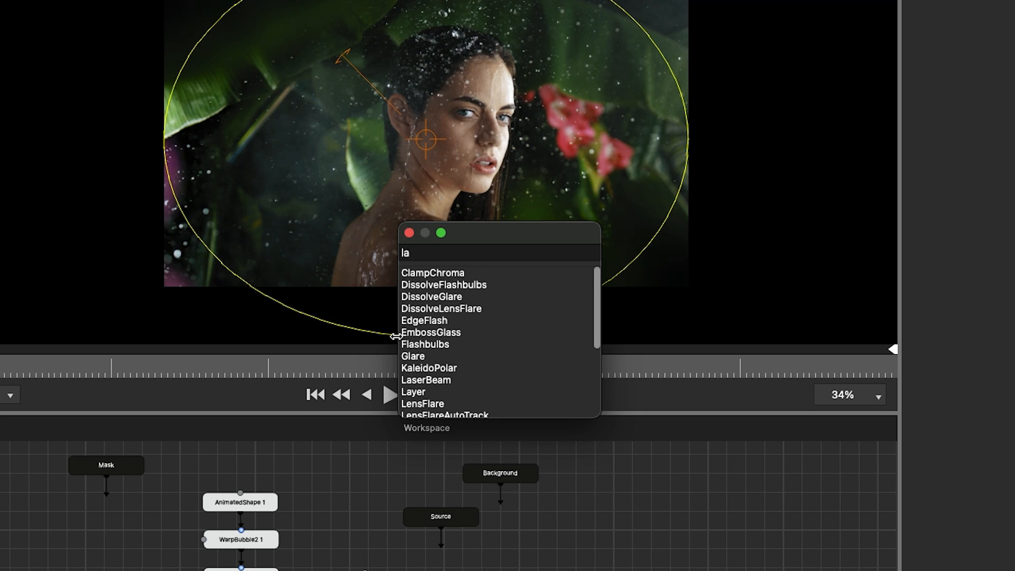
type("ye3r")
key("BackSpace")
key("BackSpace")
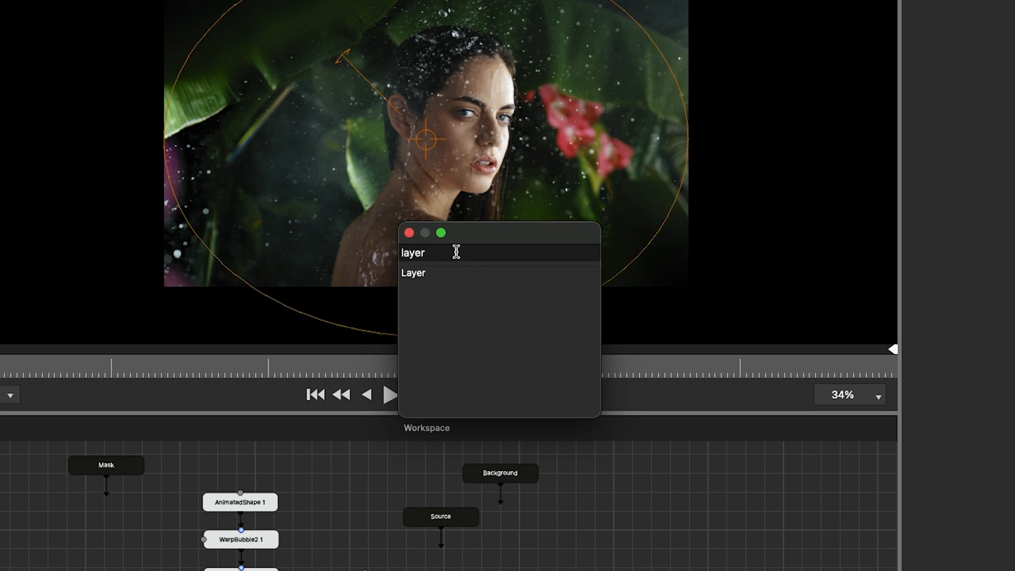
double_click(419, 281)
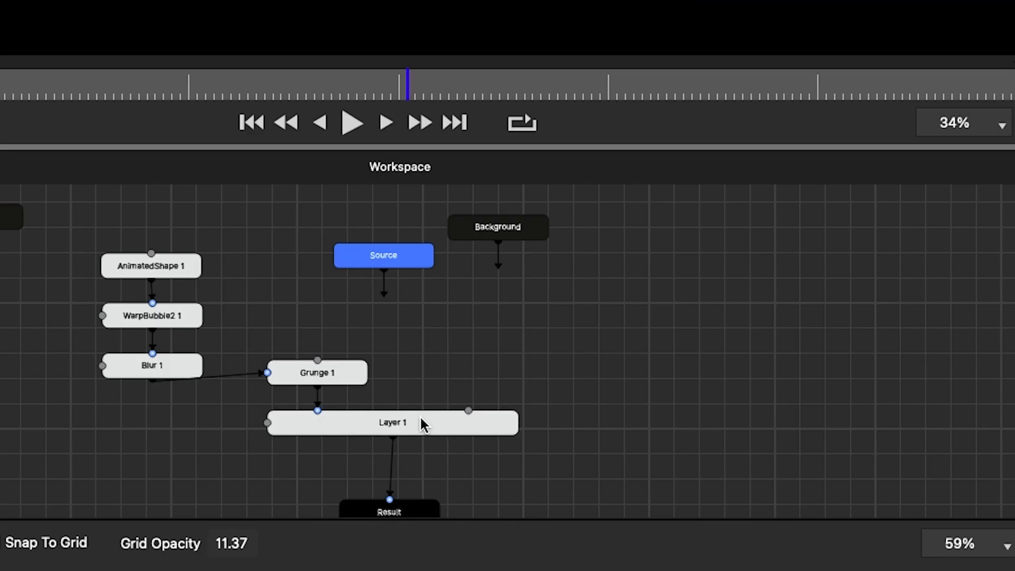
- Reposition the Layer node, connect Source to its foreground input, and reconnect Grunge to its side matte input
left_click(421, 419)
left_click_drag(421, 417, 606, 334)
left_click_drag(523, 341, 460, 433)
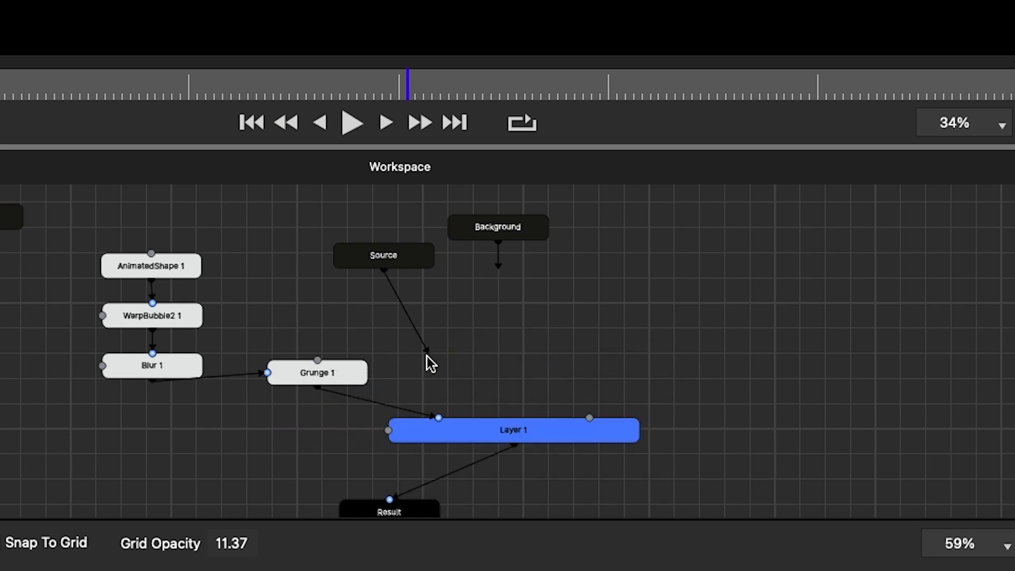
left_click_drag(429, 355, 439, 421)
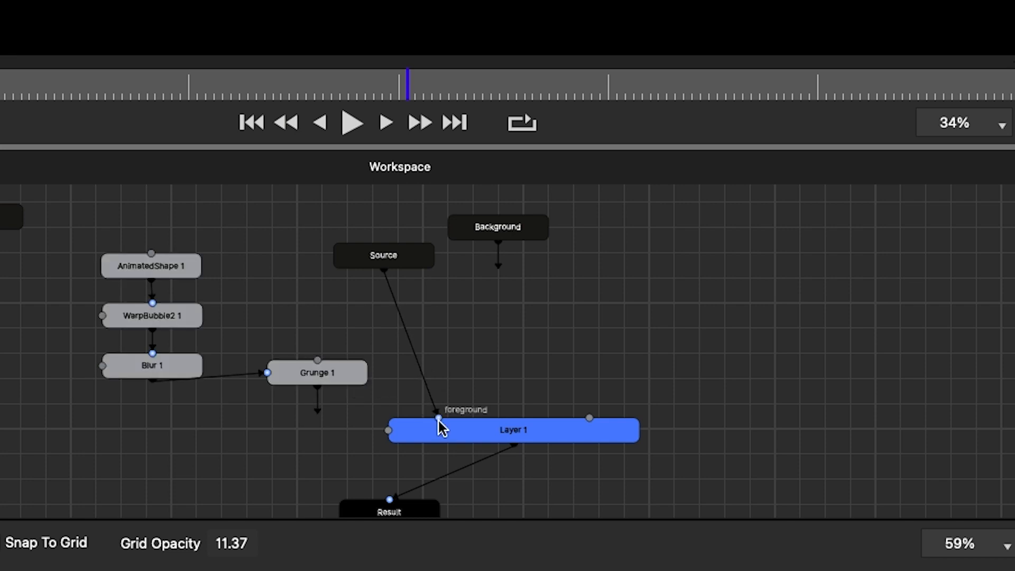
left_click_drag(320, 409, 391, 437)
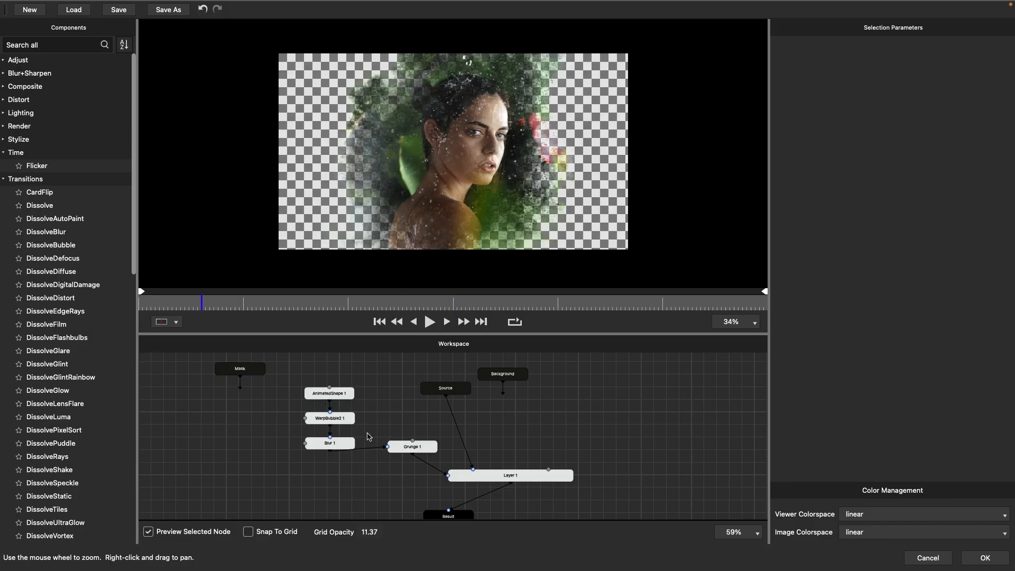
- Fine-tune the AnimatedShape node, duplicate the Grunge node, and place the copy above and to the right of Layer
left_click(330, 394)
mouse_move(937, 211)
left_mouse_down()
mouse_move(904, 217)
mouse_move(938, 220)
mouse_move(927, 219)
left_mouse_up()
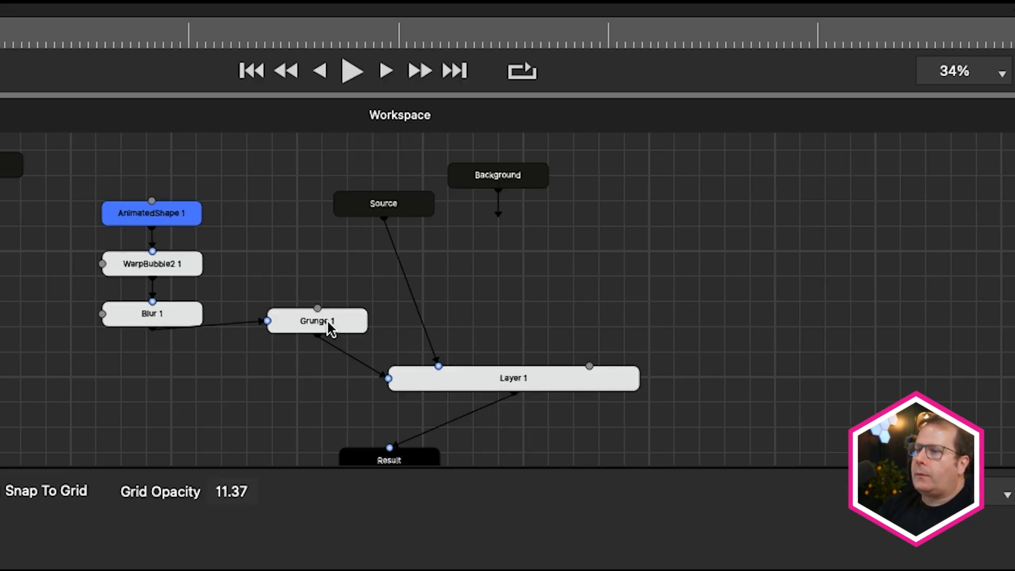
right_click(418, 448)
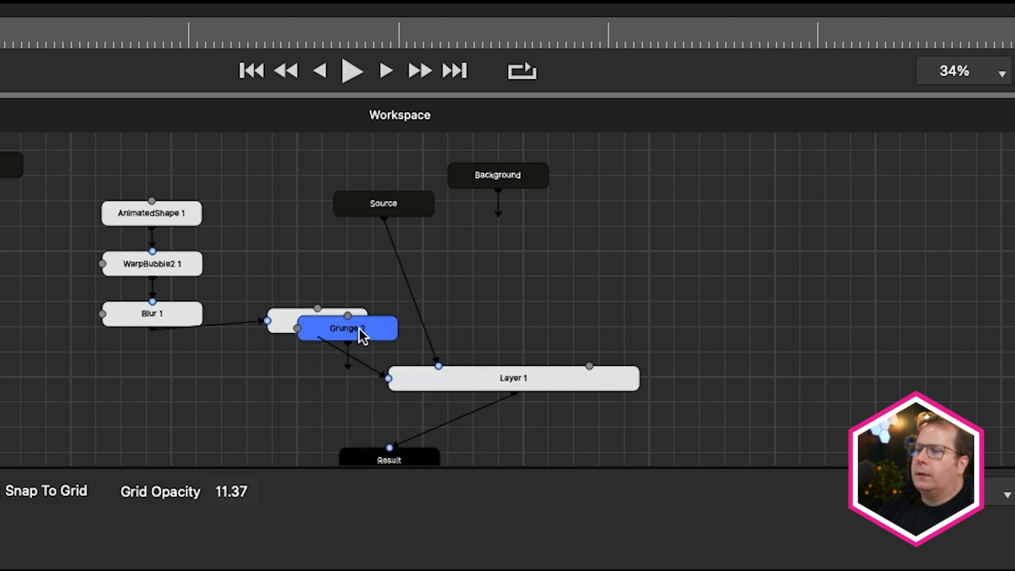
left_click_drag(359, 329, 691, 266)
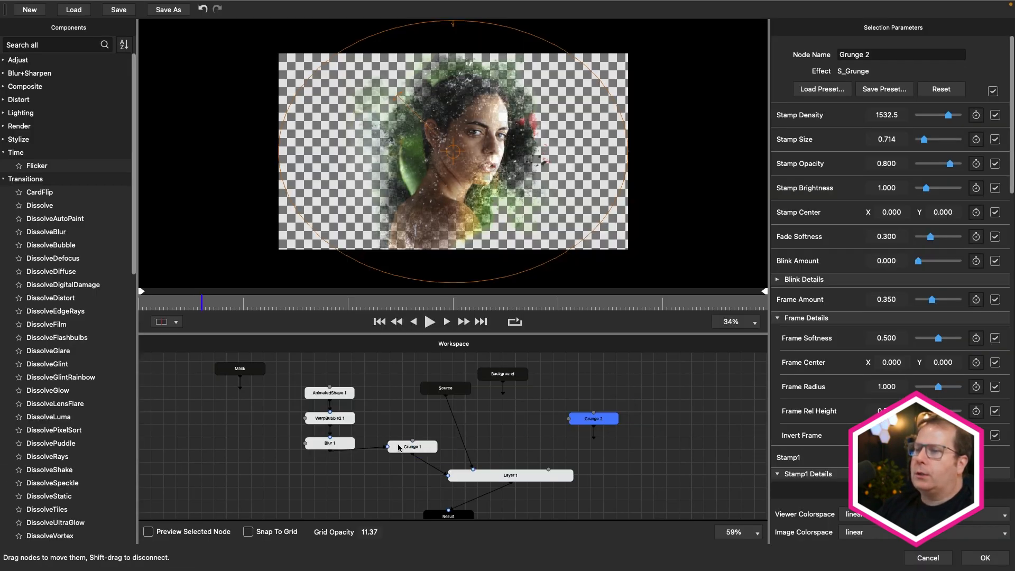
- Rename the original Grunge node Grunge Matte and its duplicate Grunge Color
left_click(402, 448)
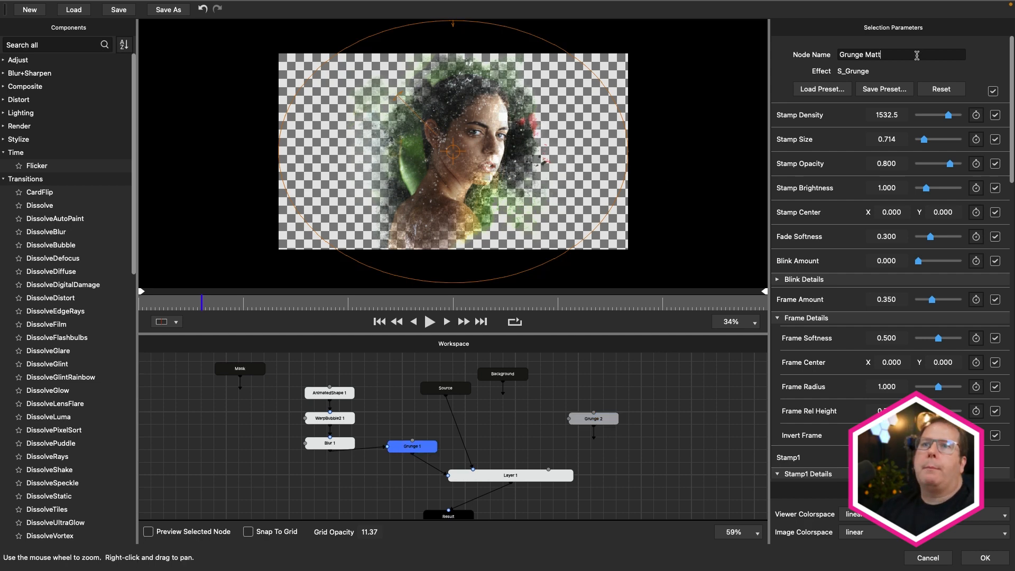
key("Return")
left_click(593, 418)
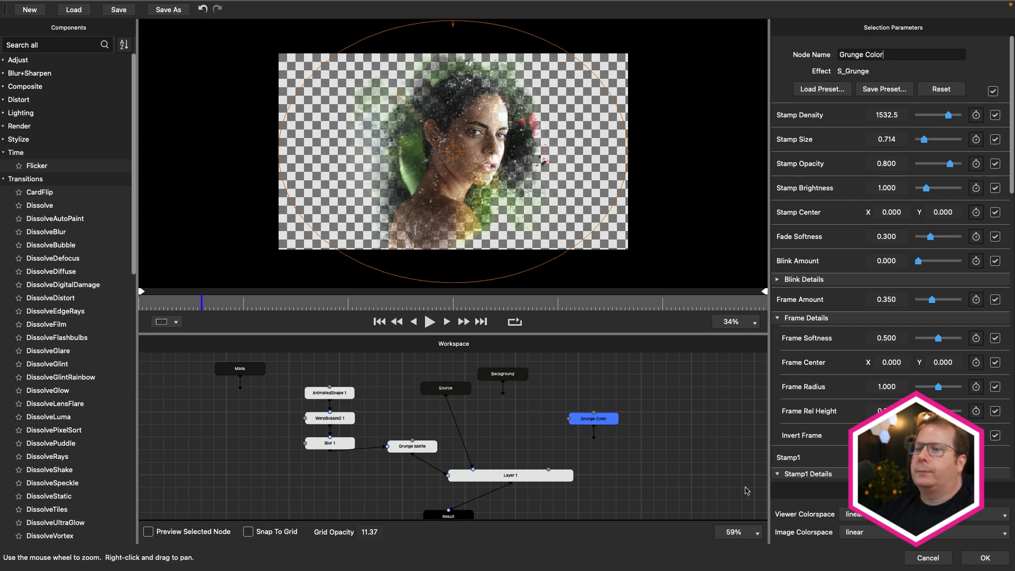
- Shift Grunge Color slightly, connect Blur to its matte input, and turn on Preview Selected Node
left_click(598, 404)
mouse_move(595, 433)
left_mouse_down()
mouse_move(565, 430)
mouse_move(585, 419)
left_mouse_up()
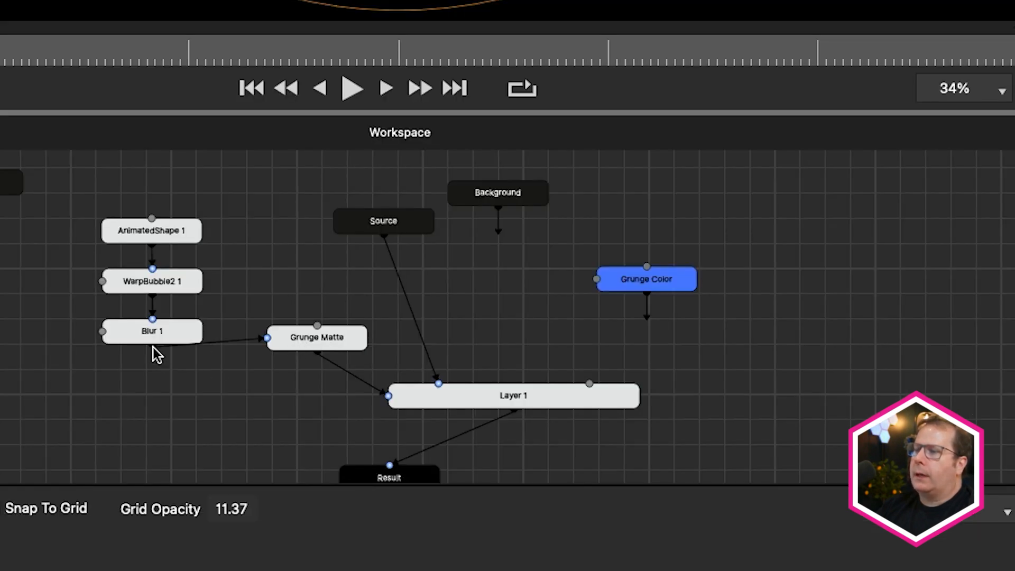
left_click_drag(187, 361, 599, 282)
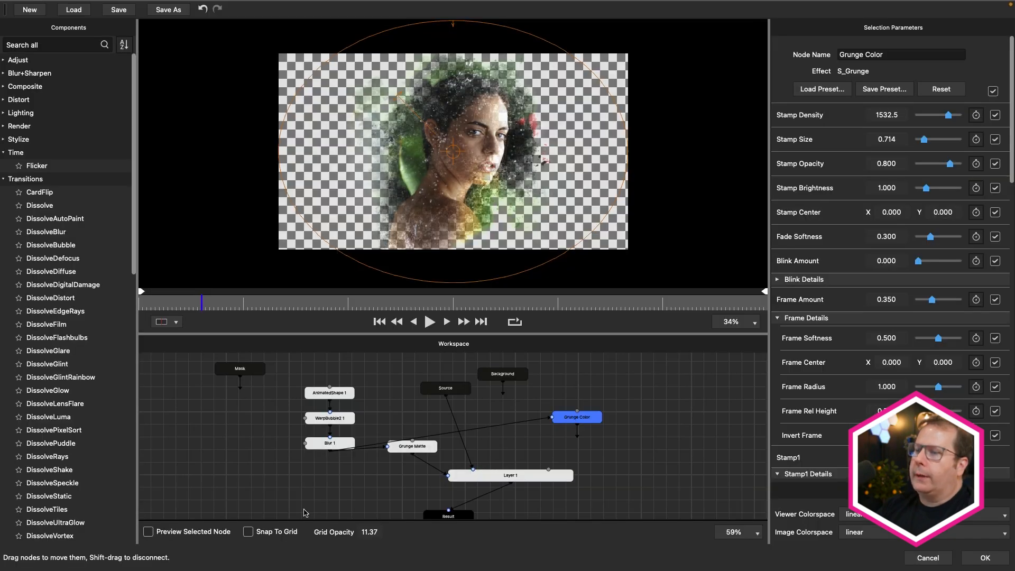
left_click(149, 532)
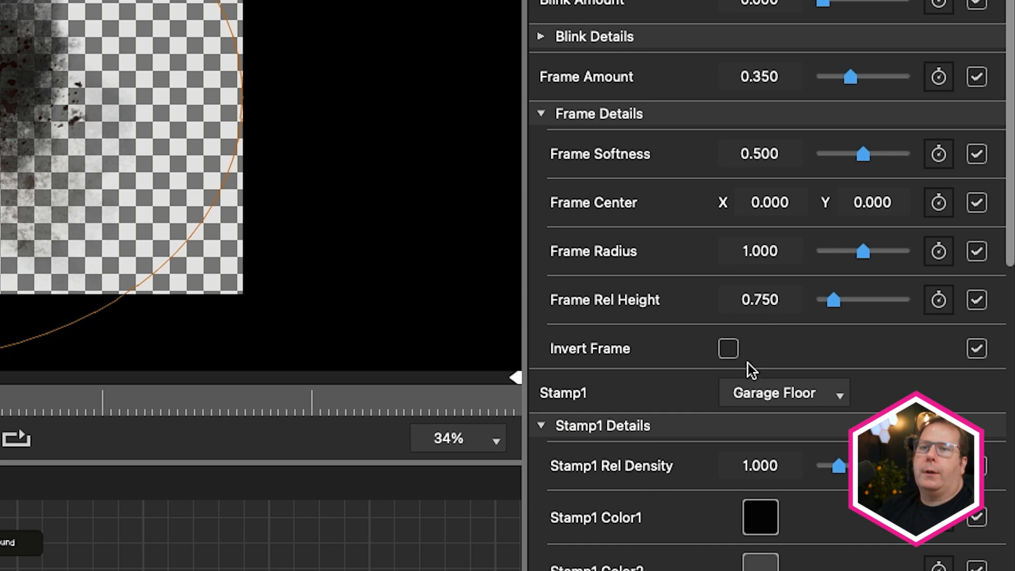
- Set Grunge Color's Stamp1 to Watercolor Drops and raise Stamp1 Rel Density to 3.510
left_click(880, 459)
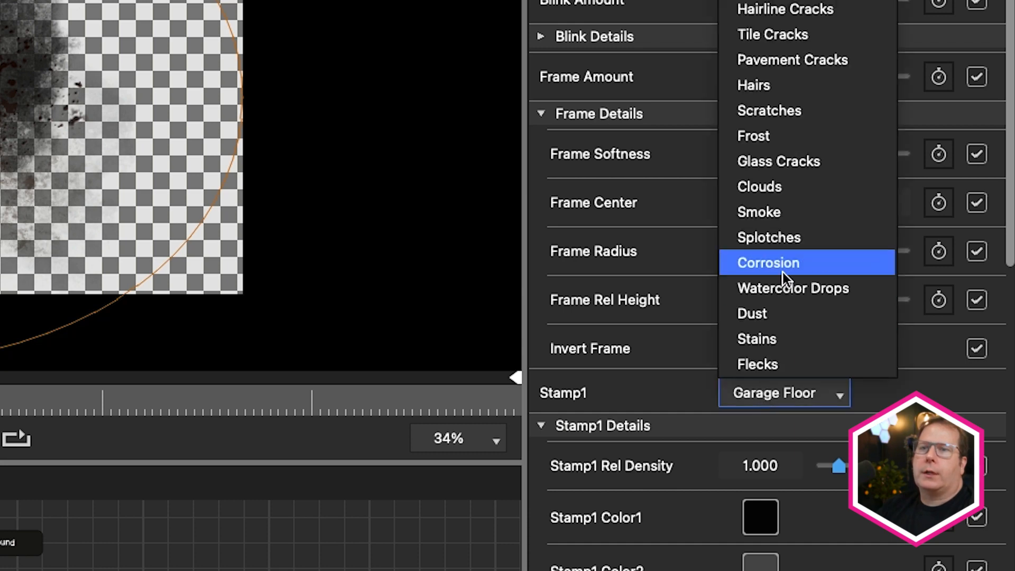
left_click(795, 287)
left_click(776, 393)
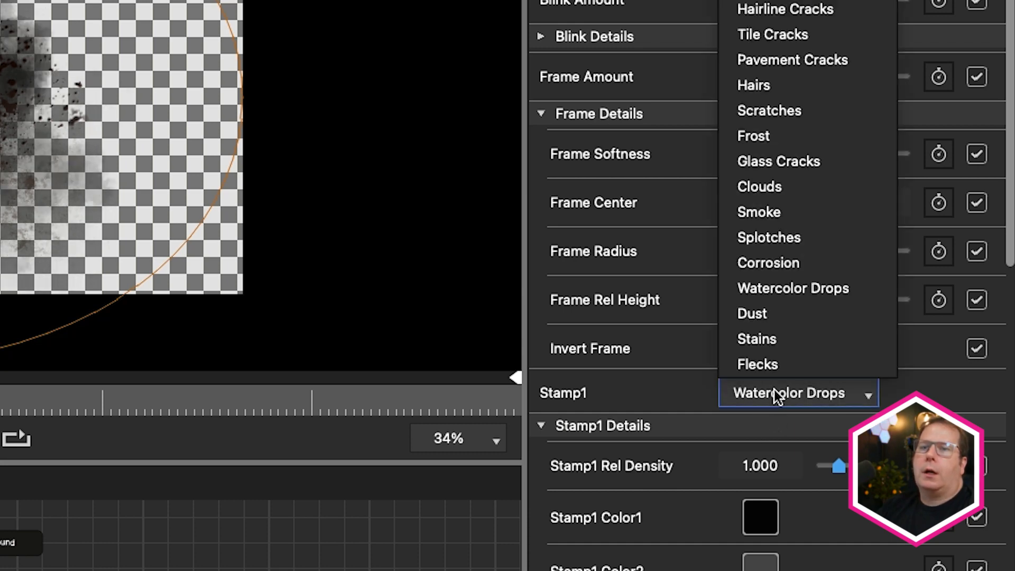
left_click(775, 391)
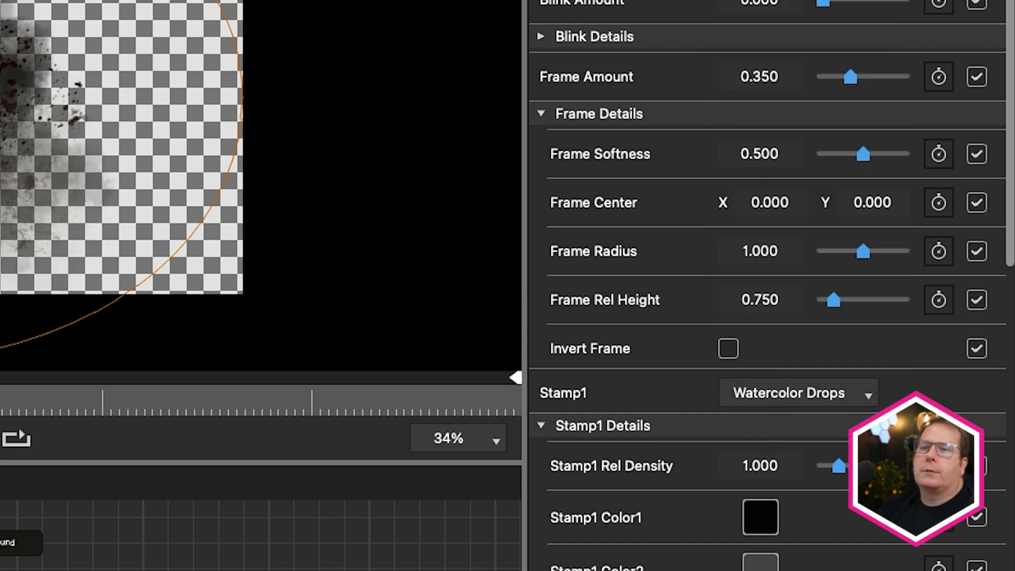
left_click_drag(845, 472, 867, 473)
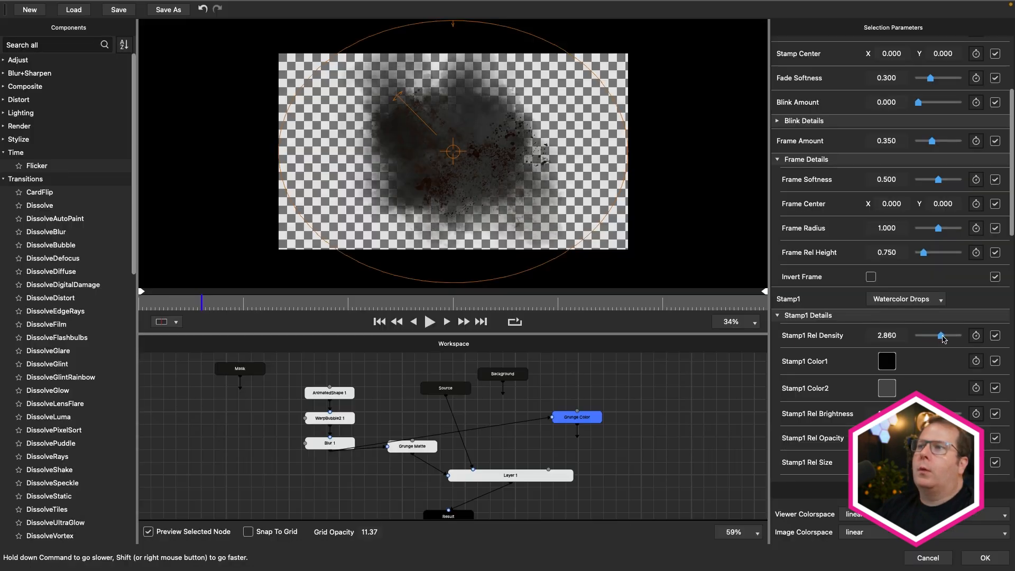
left_click_drag(941, 340, 948, 340)
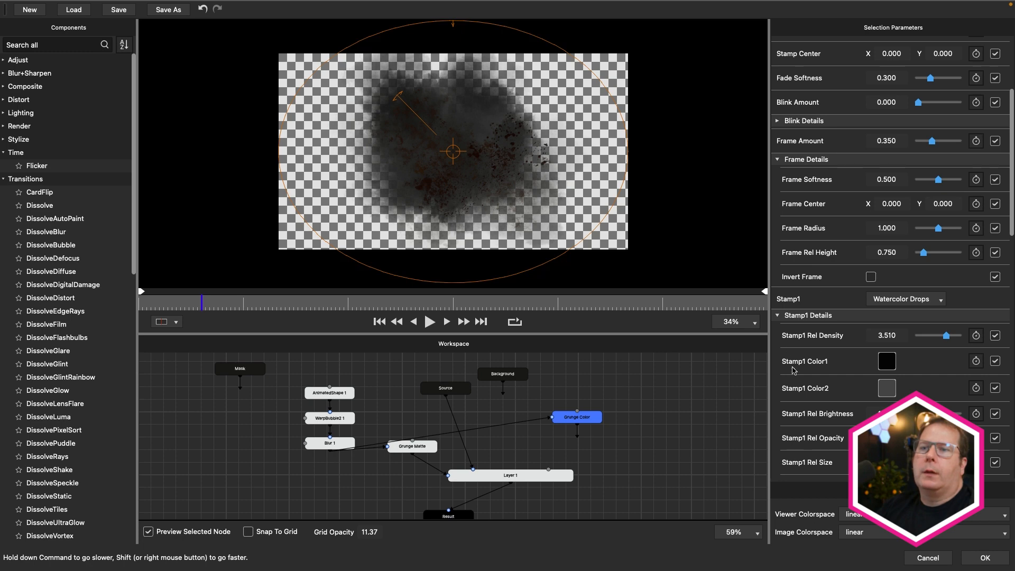
- Set Grunge Color's Stamp1 Color1 to blue, hex #0C71D9
scroll(834, 343, "up", 5)
scroll(834, 344, "down", 6)
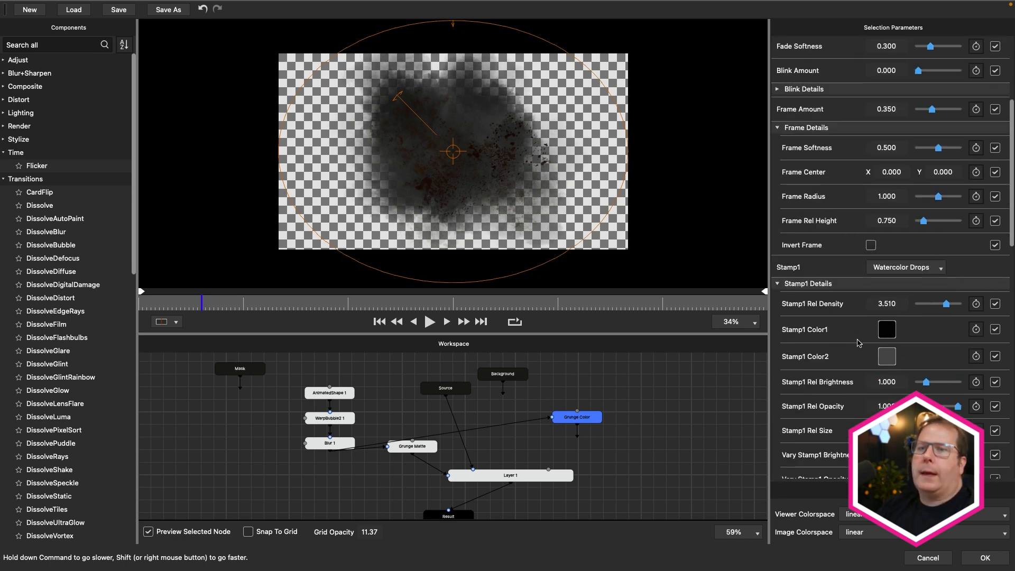
left_click(891, 332)
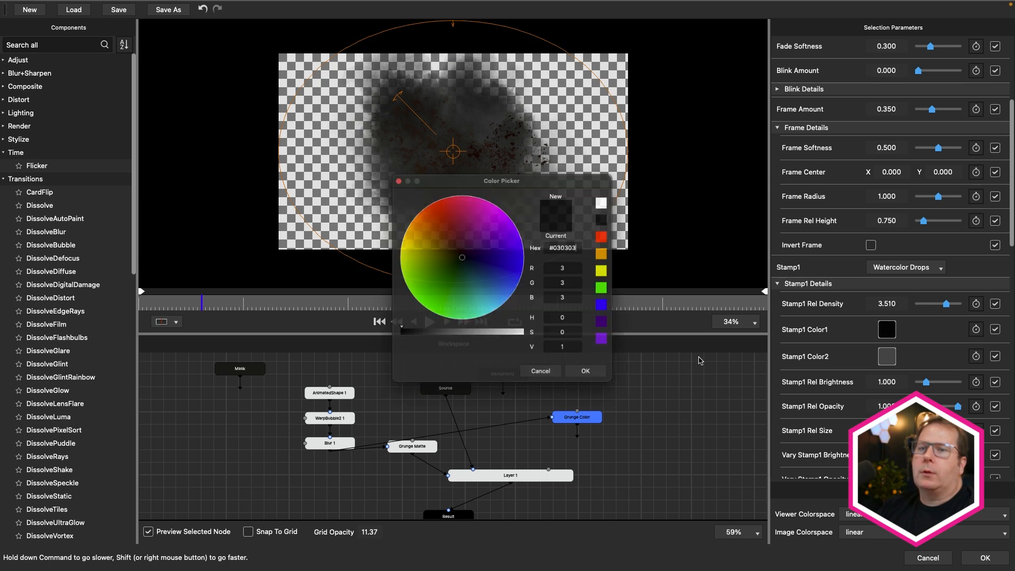
mouse_move(506, 258)
left_mouse_down()
mouse_move(550, 263)
mouse_move(512, 291)
left_mouse_up()
left_click(506, 343)
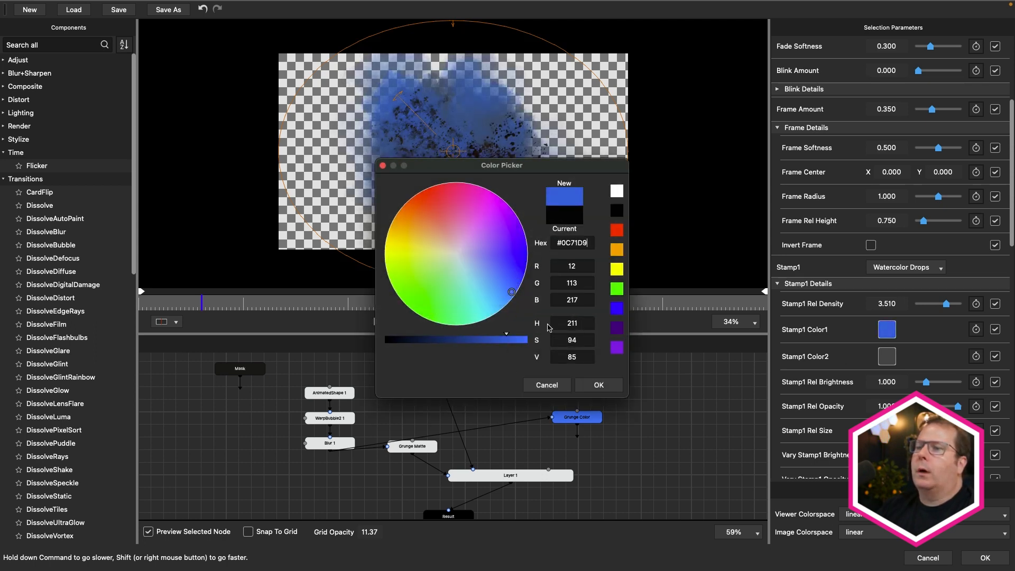
left_click(594, 386)
- Set Stamp1 Color2 to purple, hex #7B14A8, and raise Stamp1 Rel Brightness to 1.429
left_click(890, 357)
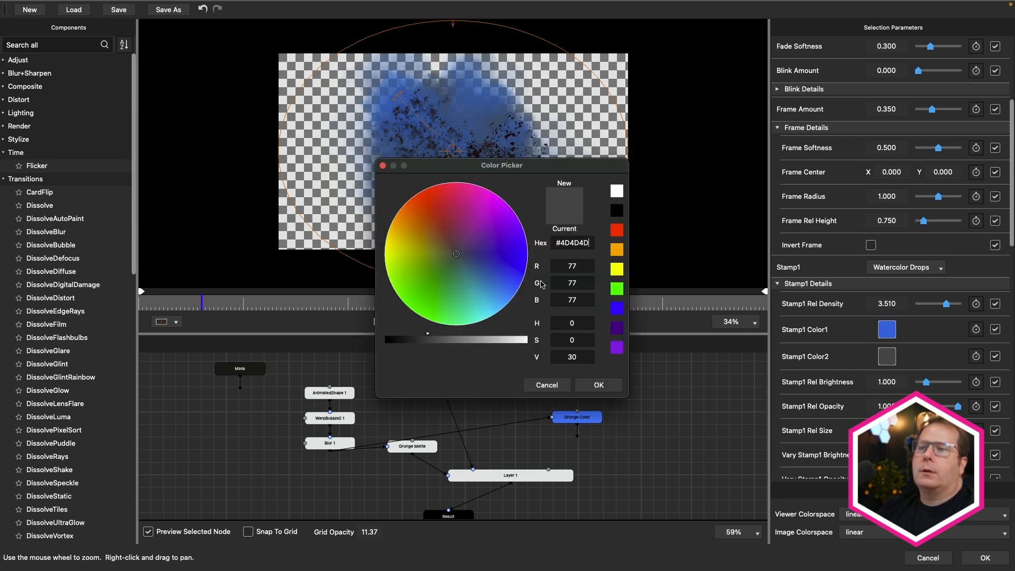
left_click_drag(512, 230, 507, 216)
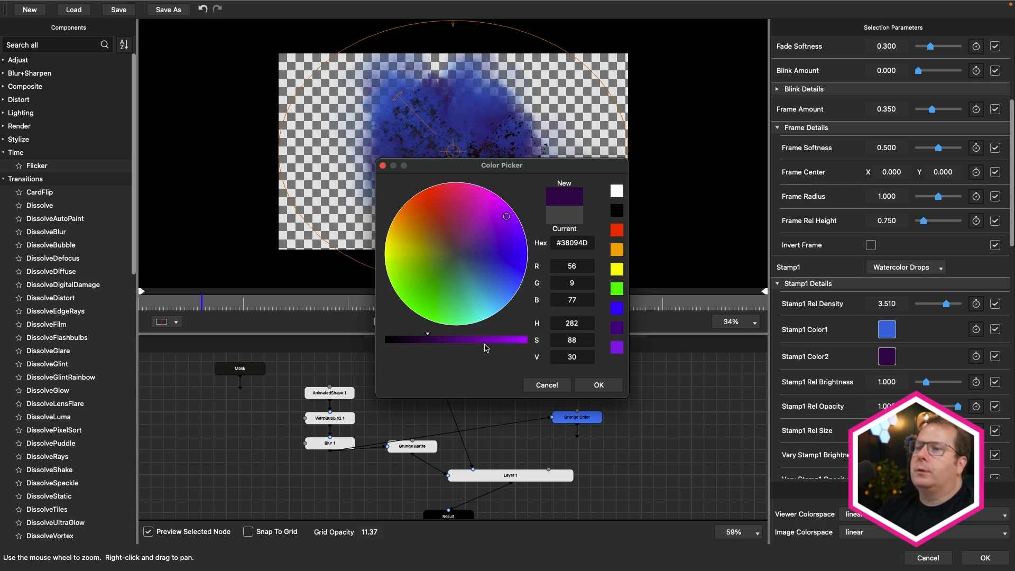
left_click_drag(477, 342, 479, 342)
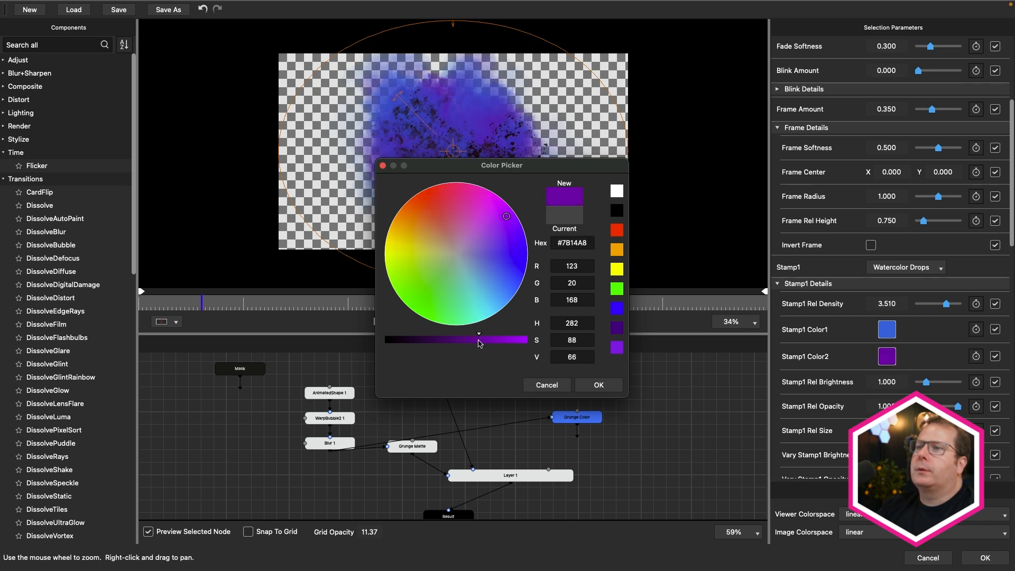
left_click(597, 385)
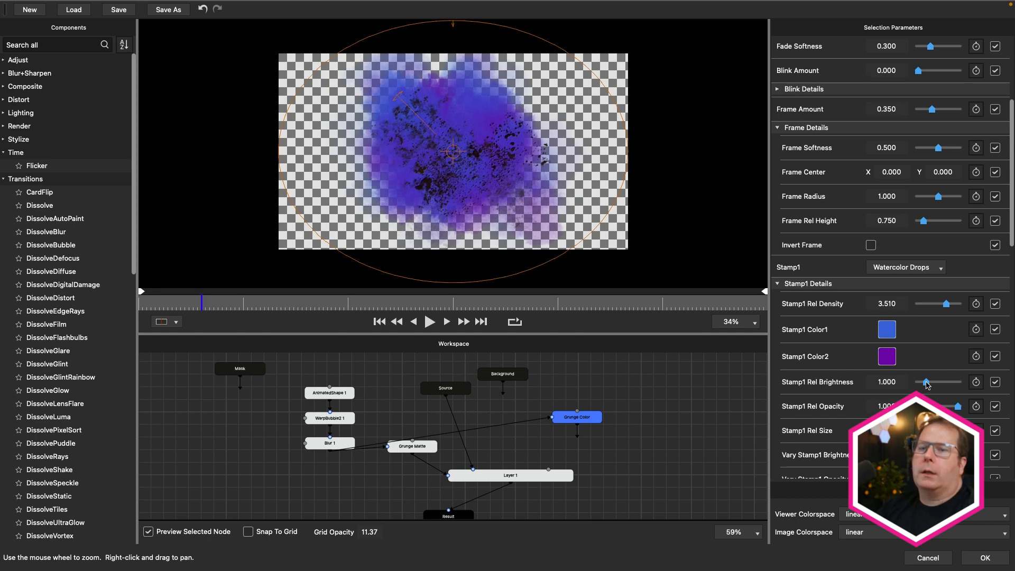
left_click_drag(925, 384, 930, 385)
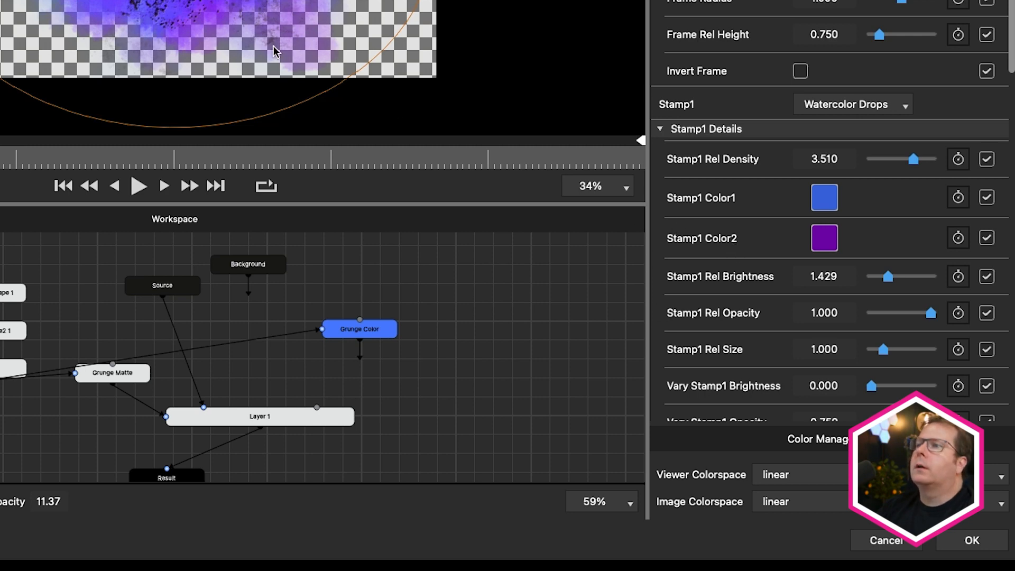
- Collapse the Stamp1 Details and set Stamp2 Color1 to muted blue, hex #2D6D91
left_click(660, 129)
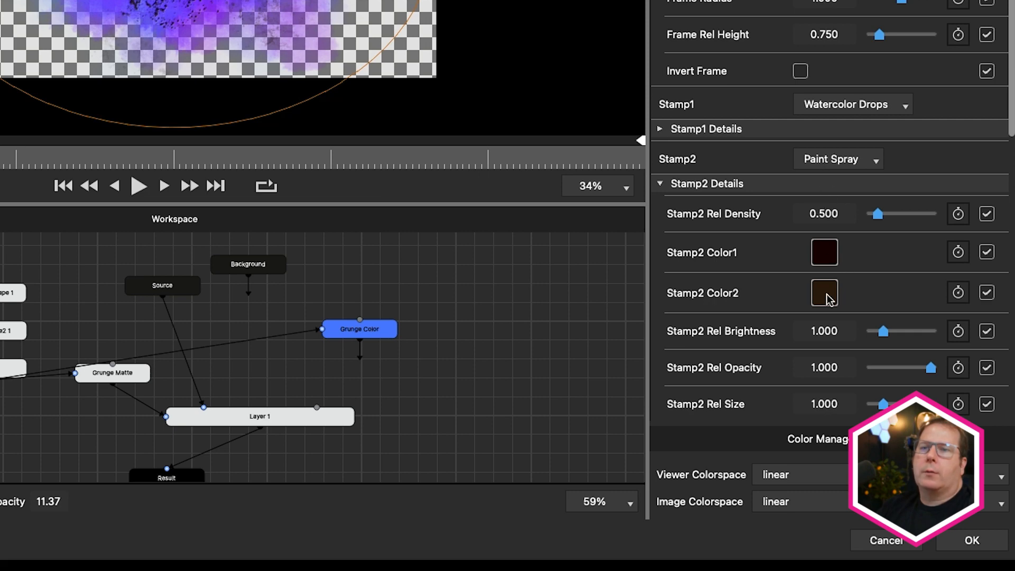
left_click(825, 264)
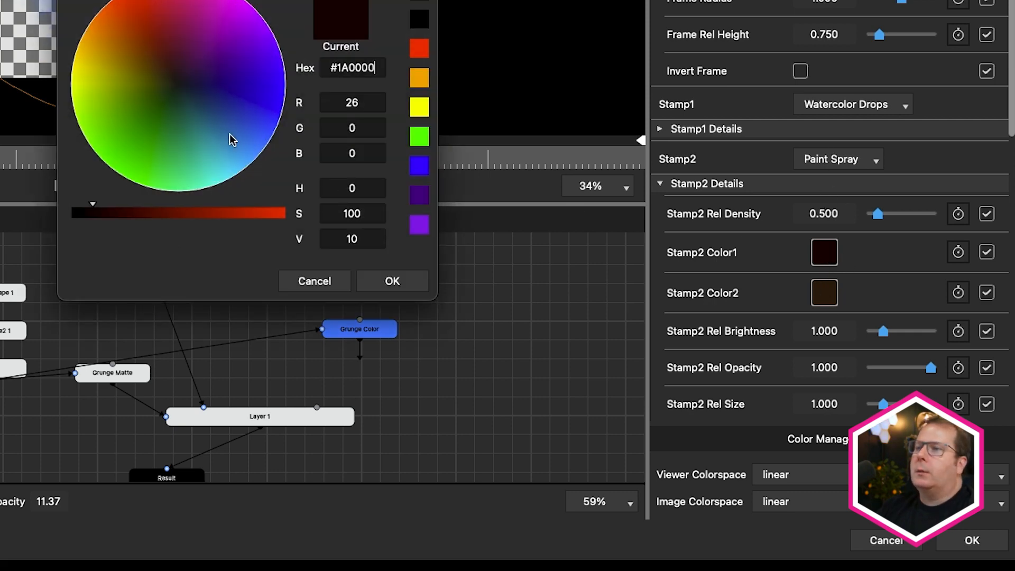
left_click(231, 134)
left_click(193, 213)
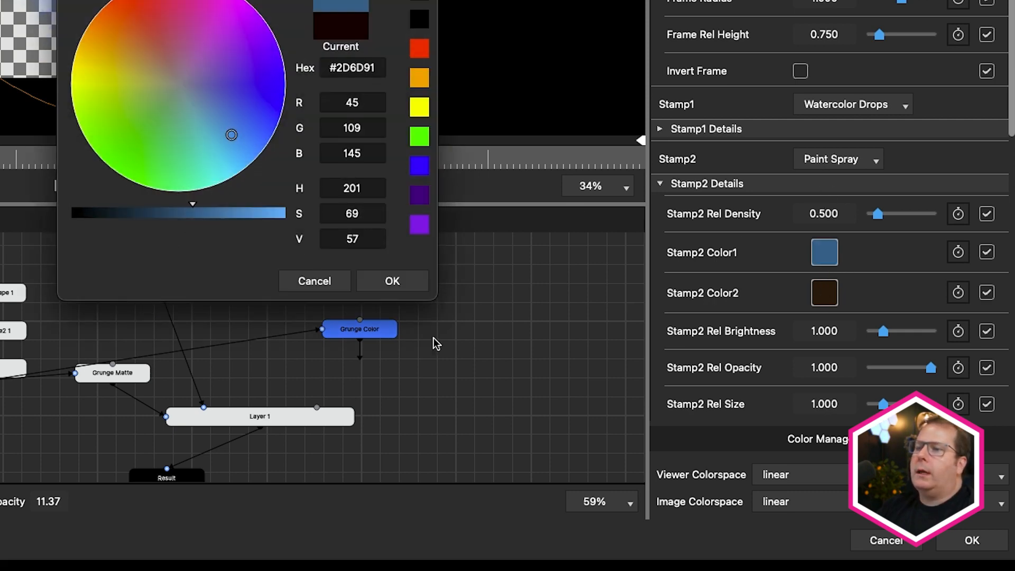
left_click(381, 276)
- Change Stamp2 Color2 from dark brown to a brighter saturated blue
left_click(827, 291)
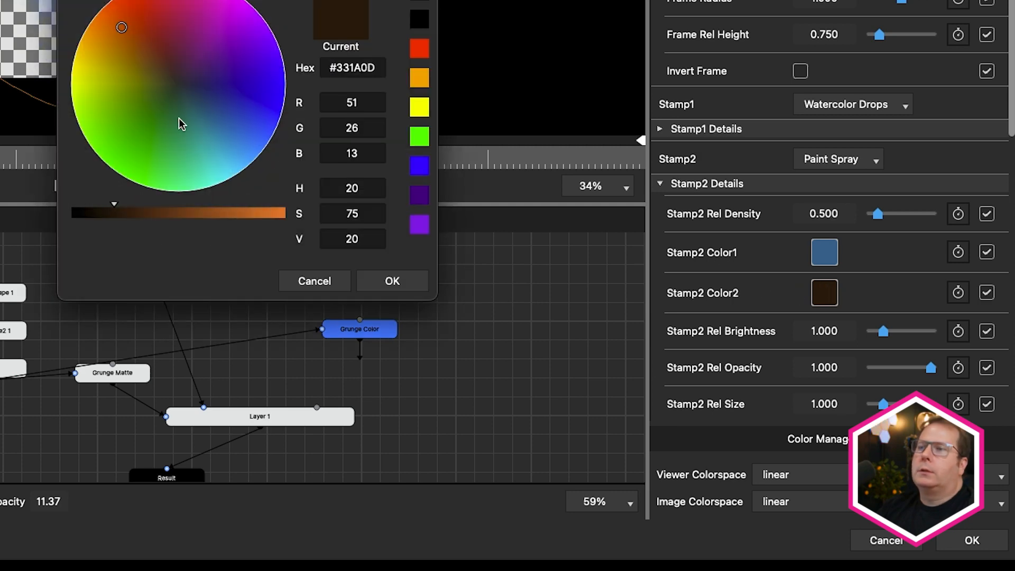
left_click(277, 94)
left_click(180, 213)
left_click_drag(180, 213, 209, 217)
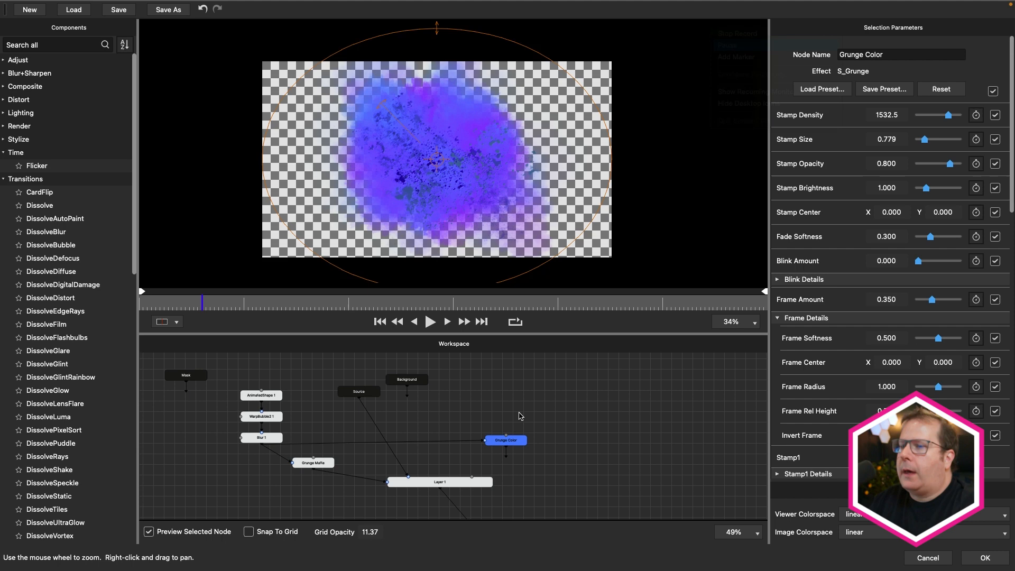
- Connect Grunge Color's output to Layer 1's background input, placing the paint behind the portrait
left_click_drag(521, 416, 532, 371)
left_click(511, 400)
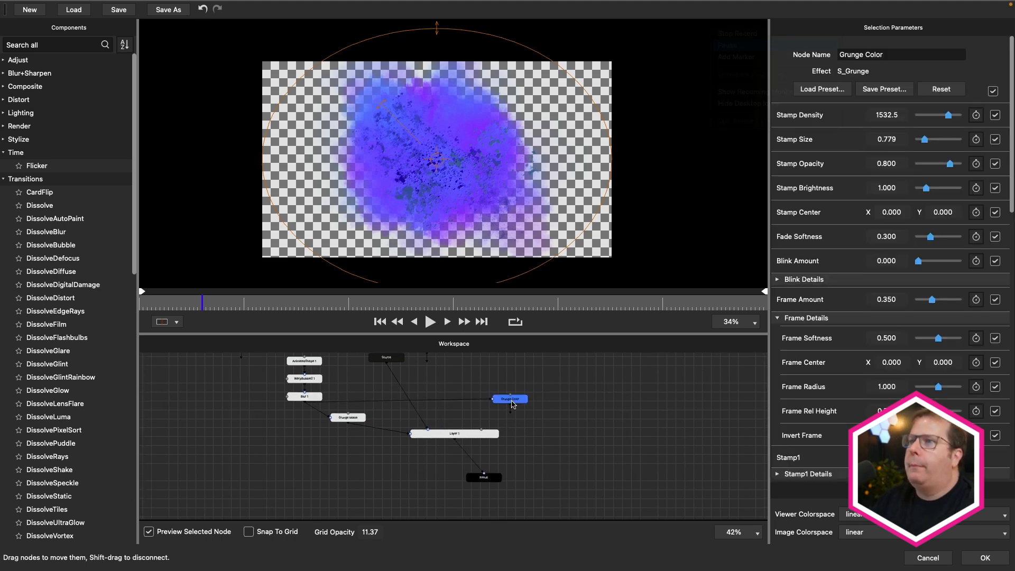
scroll(844, 356, "down", 4)
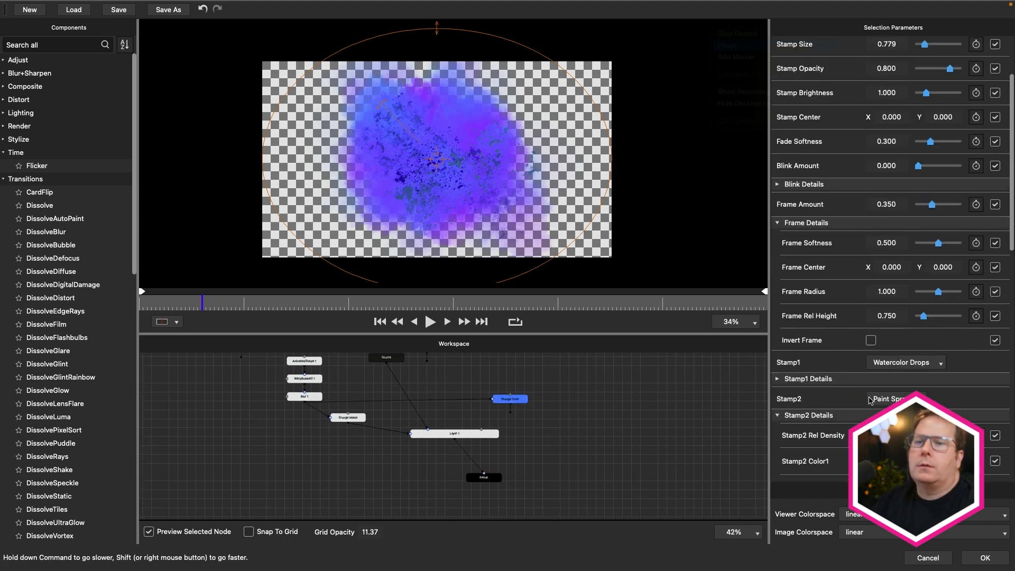
scroll(872, 378, "down", 4)
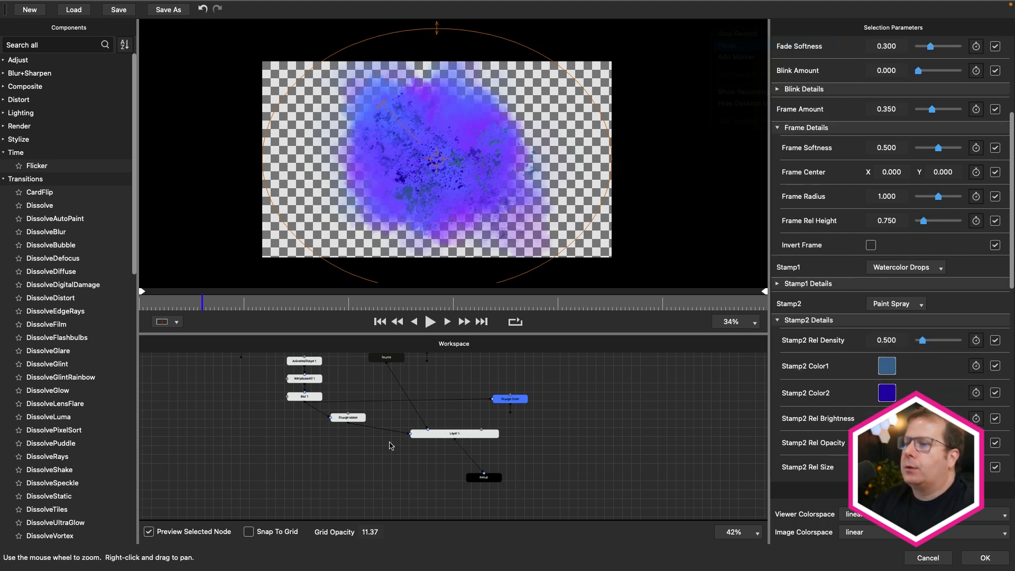
left_click(452, 431)
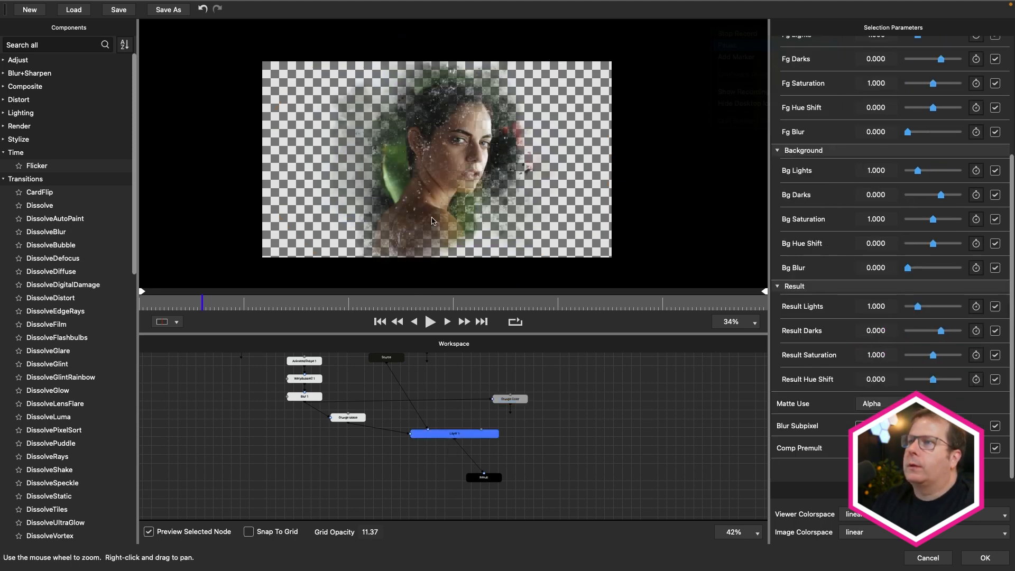
scroll(534, 402, "up", 5)
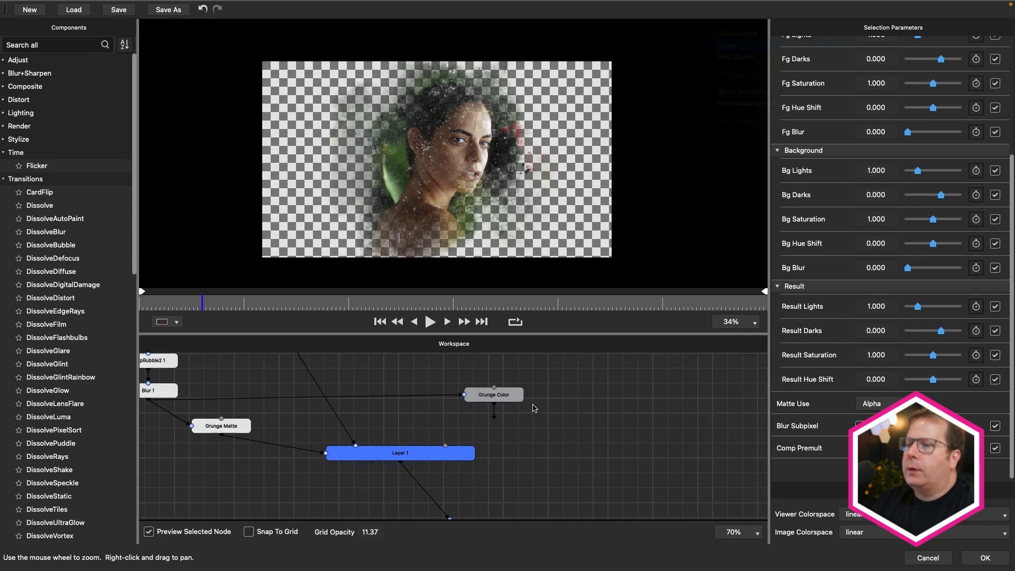
left_click_drag(537, 406, 623, 396)
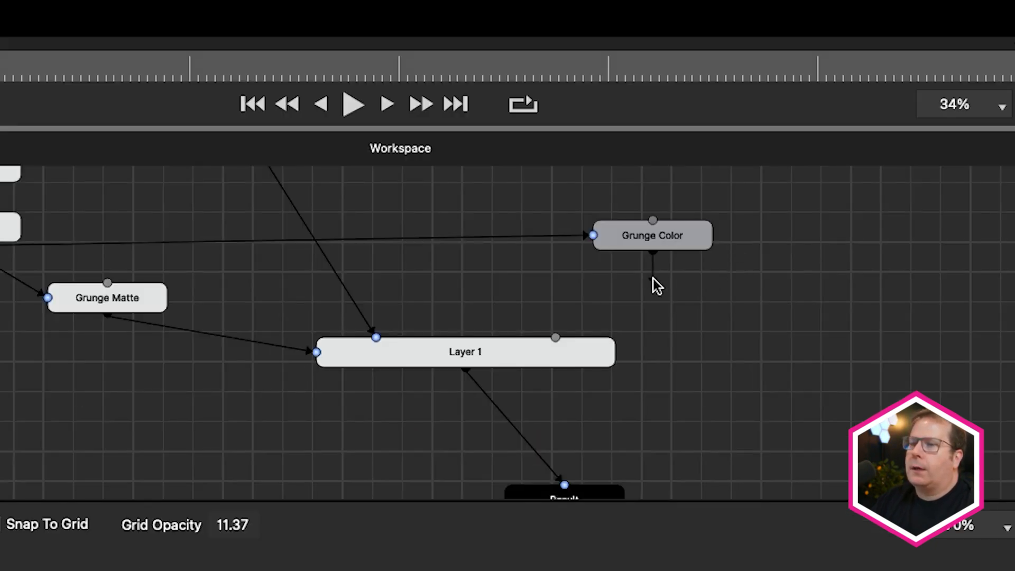
left_click_drag(653, 278, 557, 338)
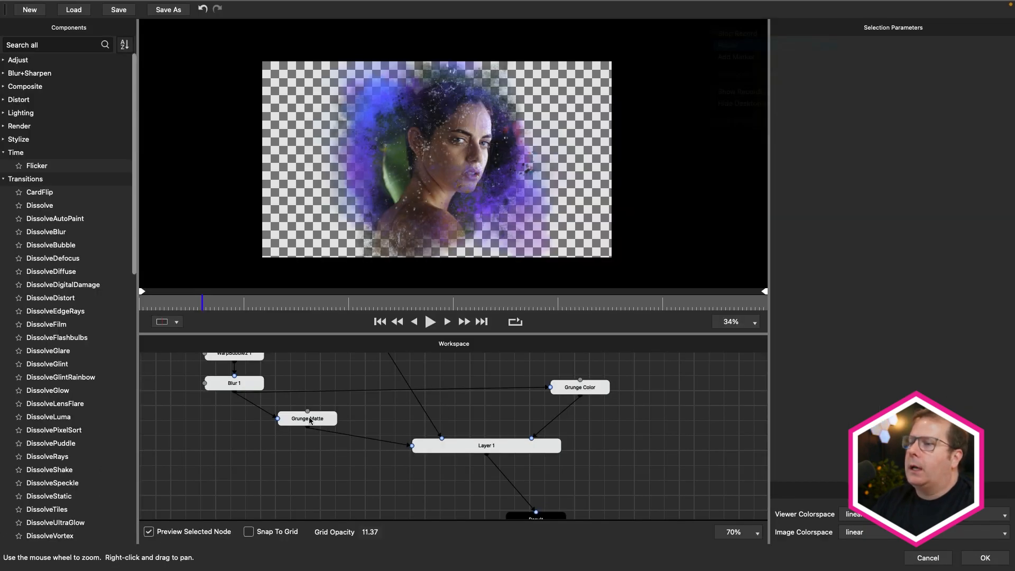
- Preview Grunge Matte and Layer 1 in turn to compare the matte with the composite
left_click_drag(310, 420, 306, 445)
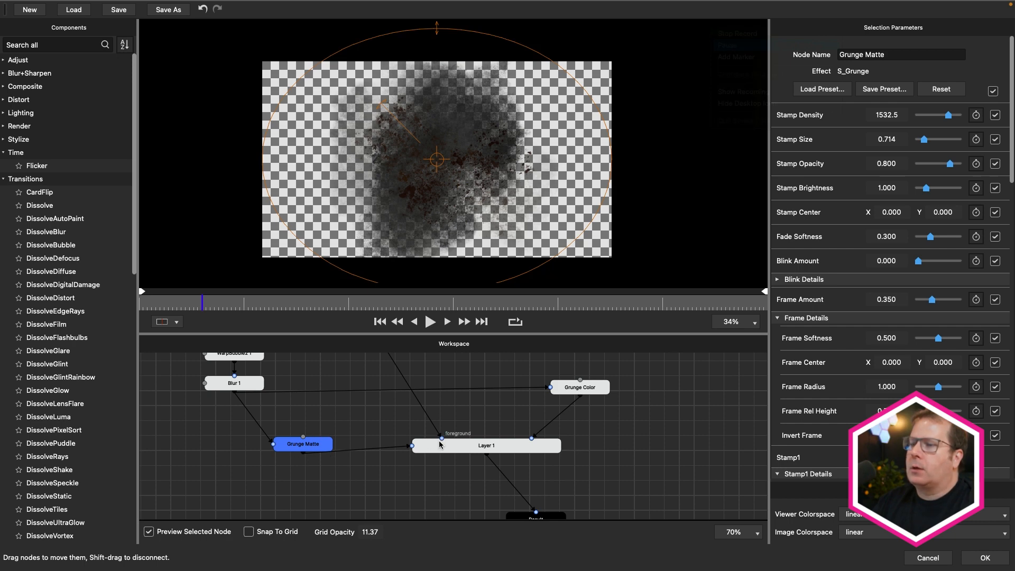
left_click(458, 445)
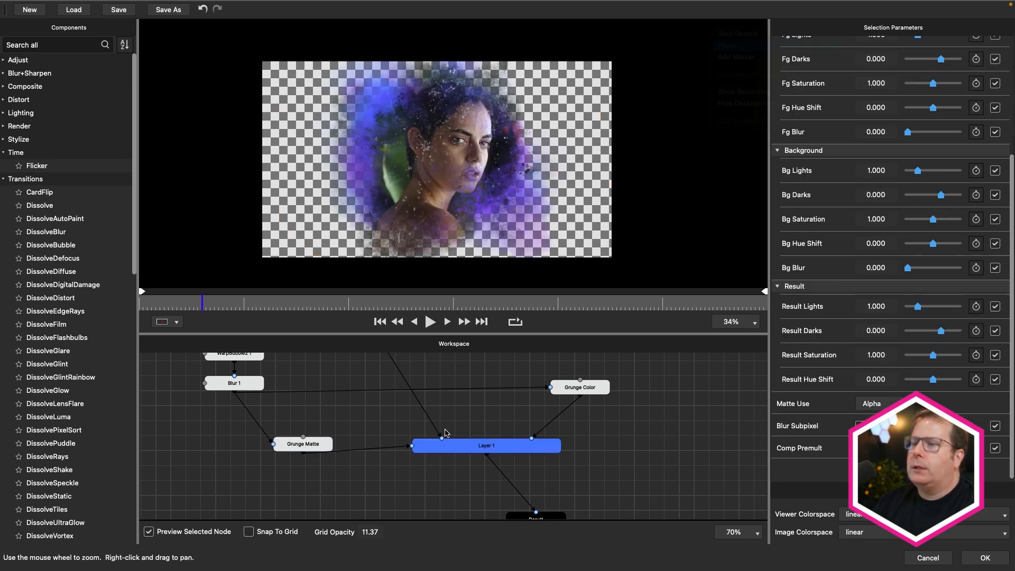
left_click(317, 447)
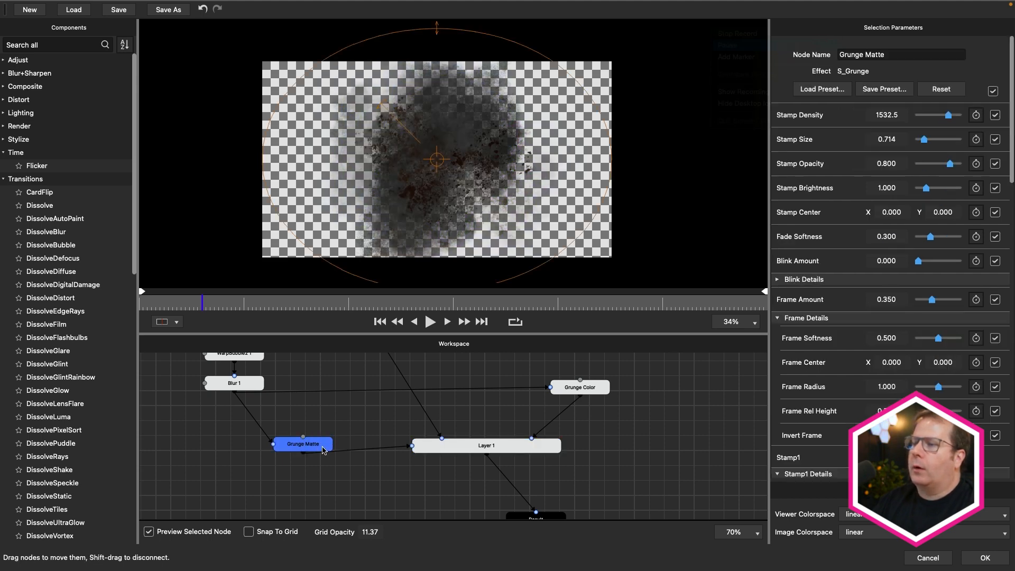
left_click_drag(324, 450, 329, 427)
- Try a Shape node as Layer 1's matte in place of Grunge Matte and preview the composite
key("Tab")
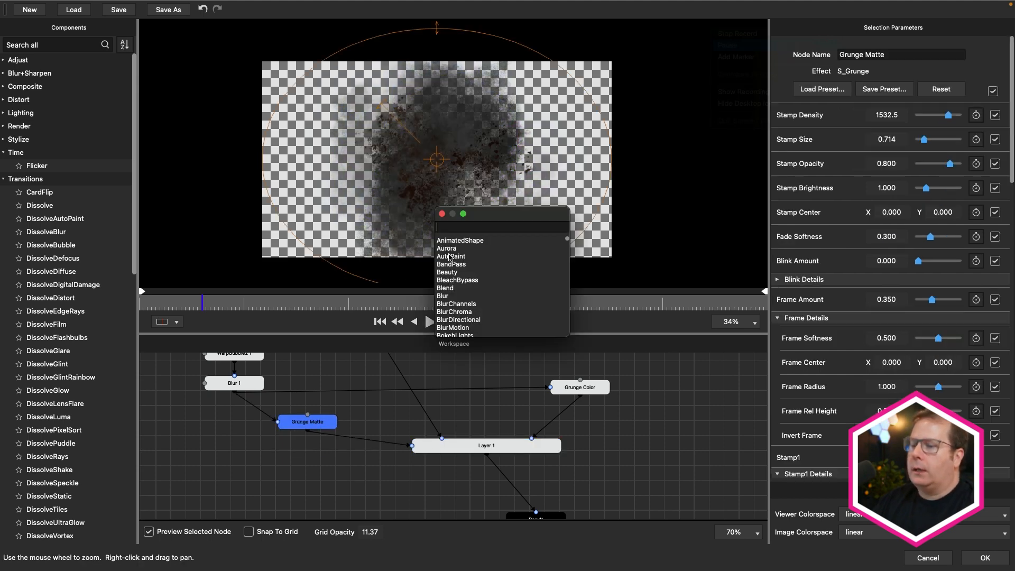
type("shape")
key("Return")
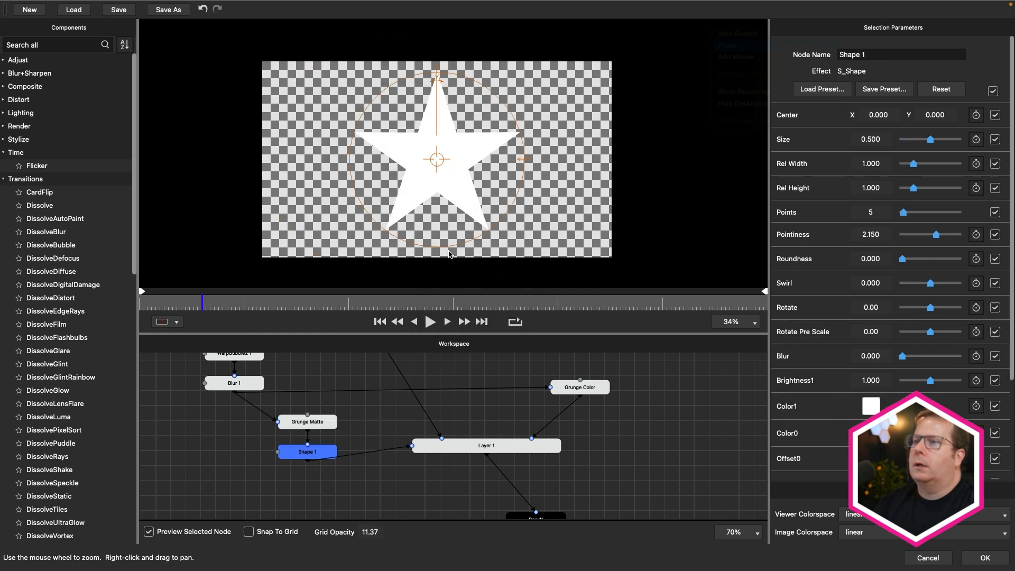
right_click(299, 456)
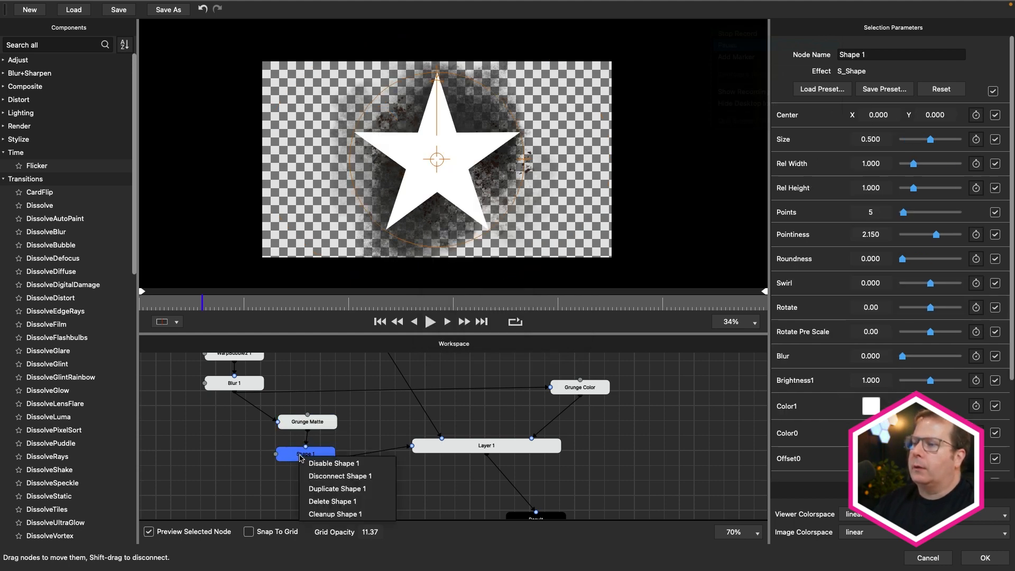
left_click(342, 476)
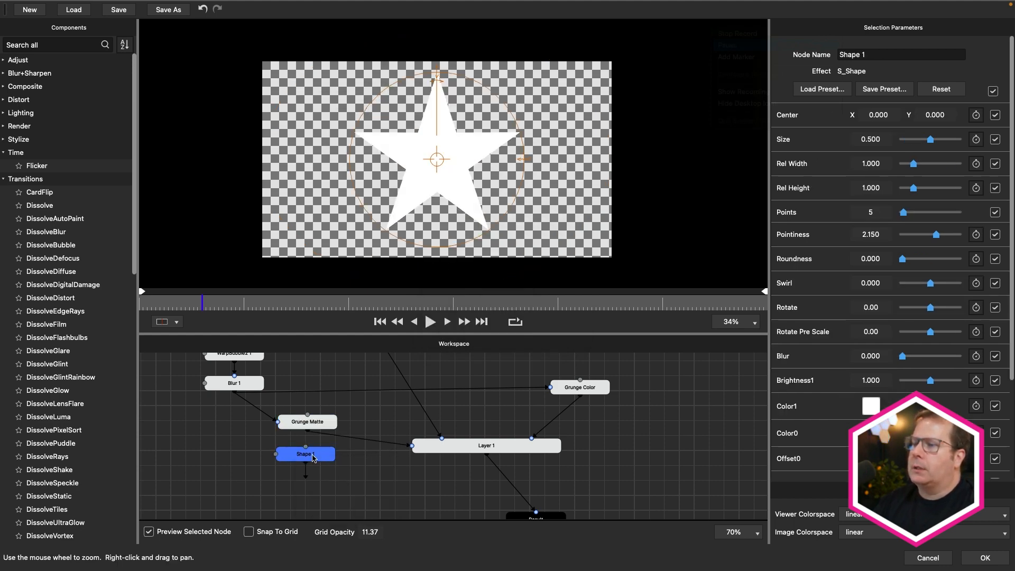
left_click_drag(312, 457, 412, 447)
left_click(446, 451)
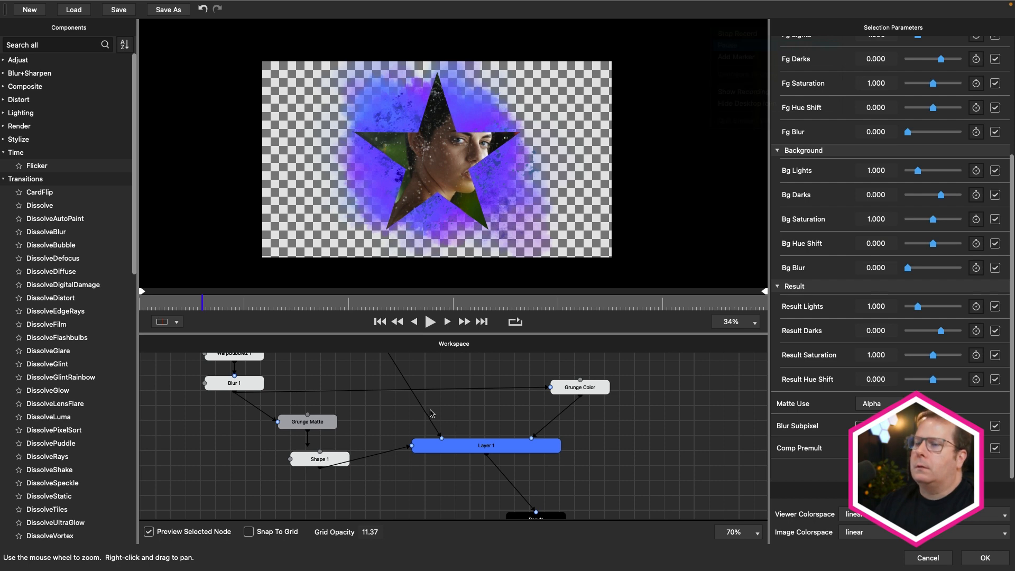
- Preview Grunge Color and Layer 1 to compare the paint background with the star-masked composite
left_click_drag(442, 401, 444, 430)
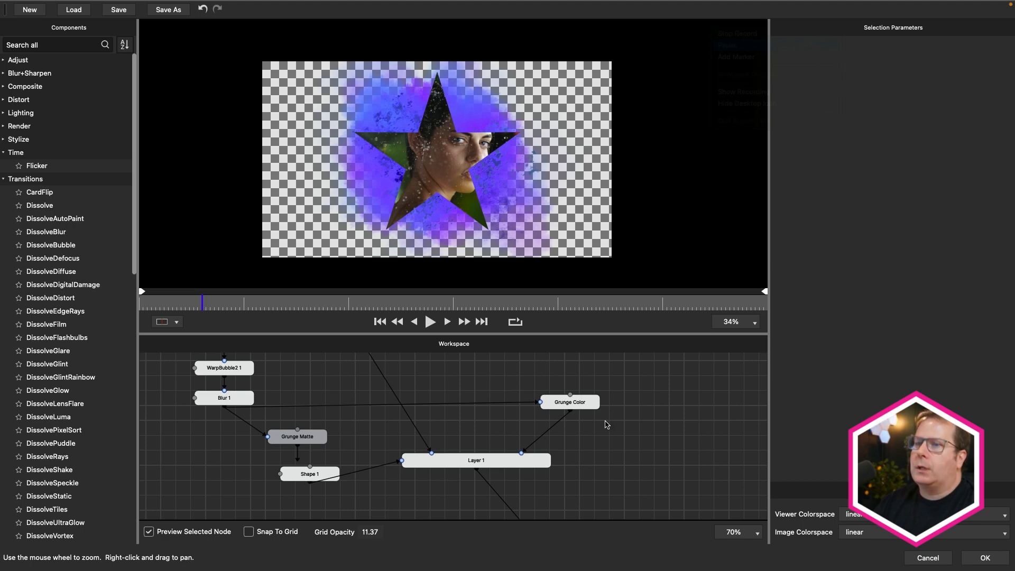
left_click(580, 406)
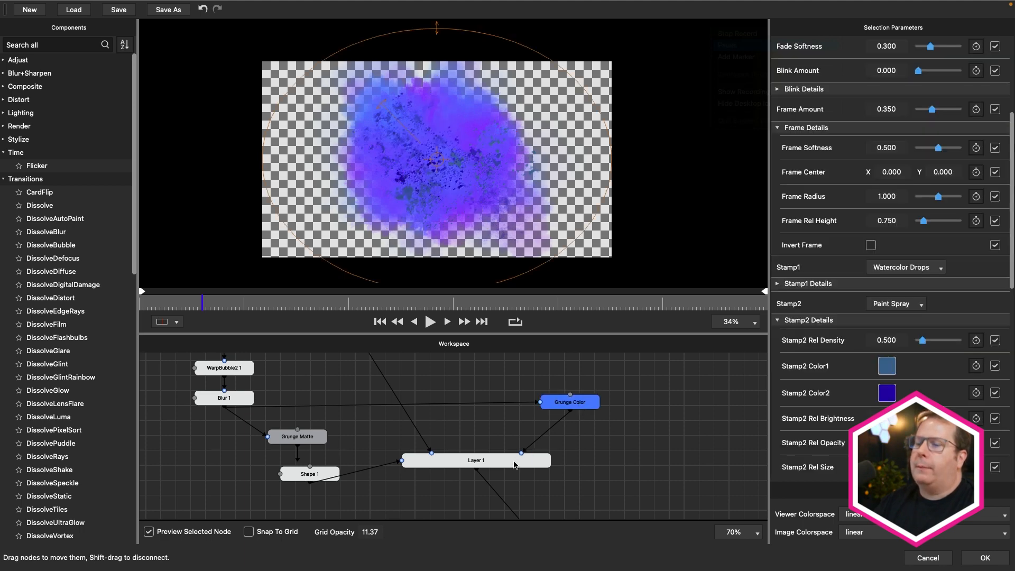
left_click(439, 484)
left_click(439, 460)
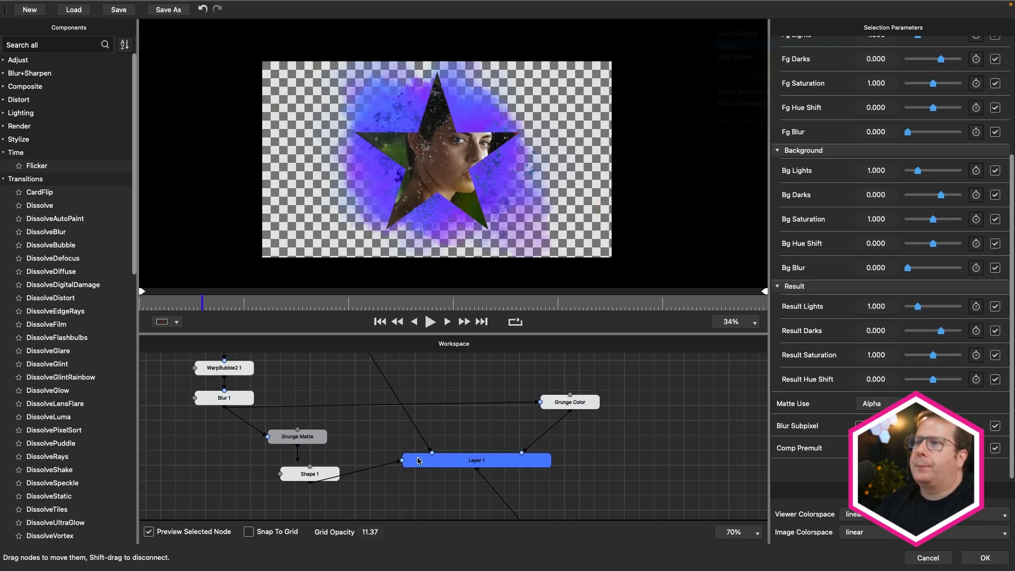
- Delete the Shape 1 node and reconnect Grunge Matte to Layer 1's matte input
left_click(308, 477)
key("Delete")
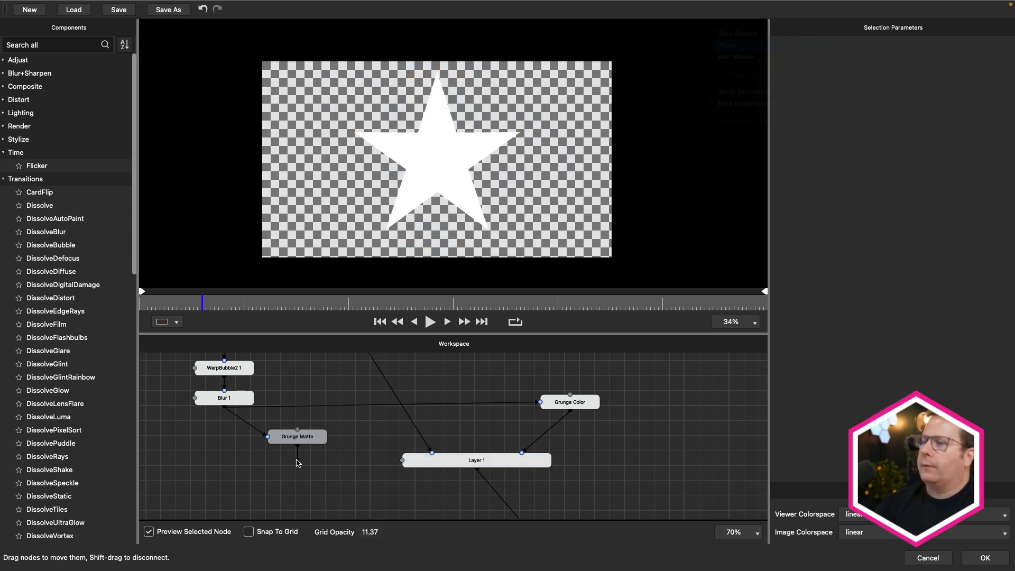
left_click_drag(297, 460, 401, 460)
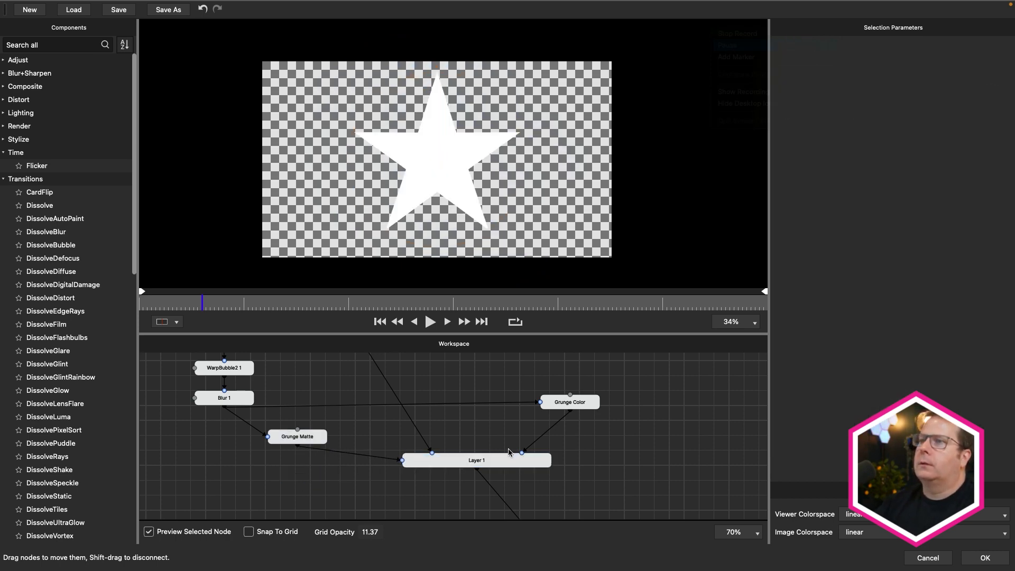
left_click(421, 462)
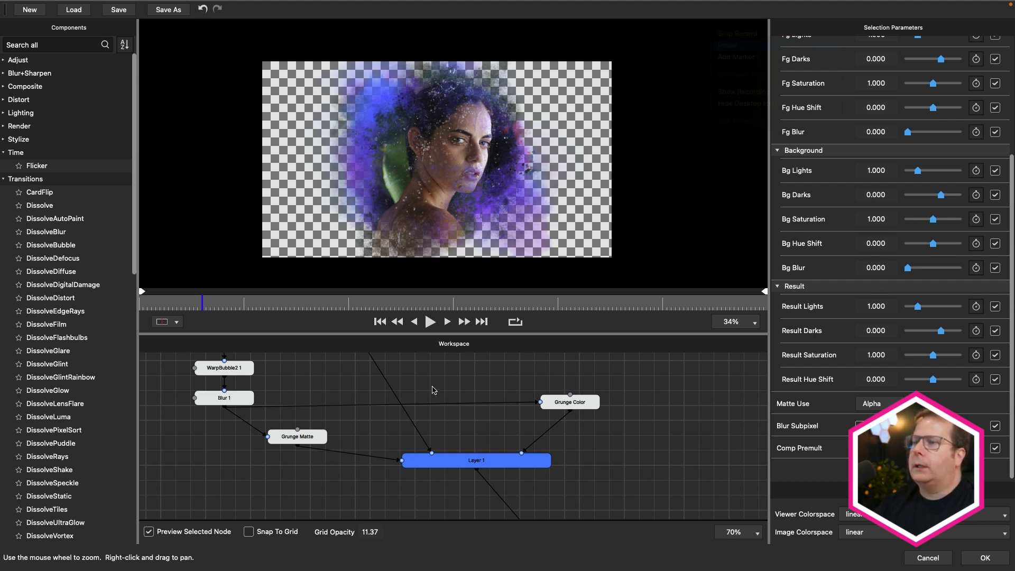
- Limit AnimatedShape 1's exposed parameters to Center and Size
left_click_drag(433, 390, 496, 444)
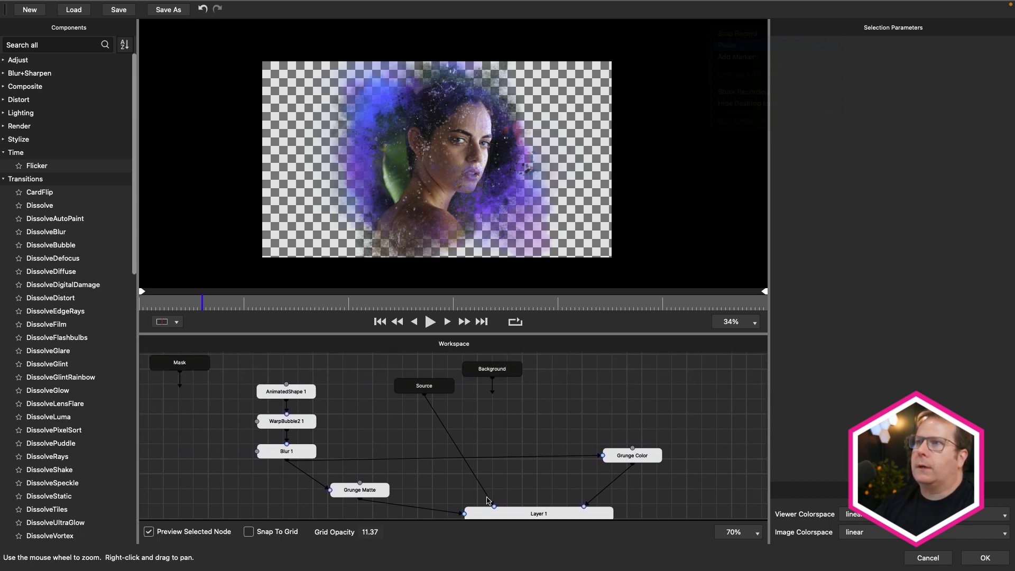
left_click(296, 393)
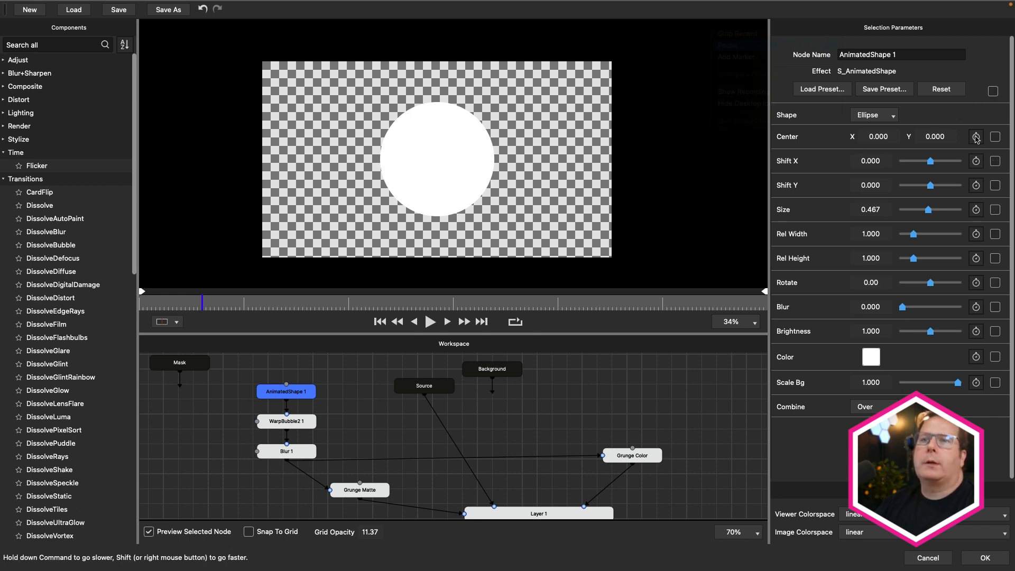
left_click(995, 210)
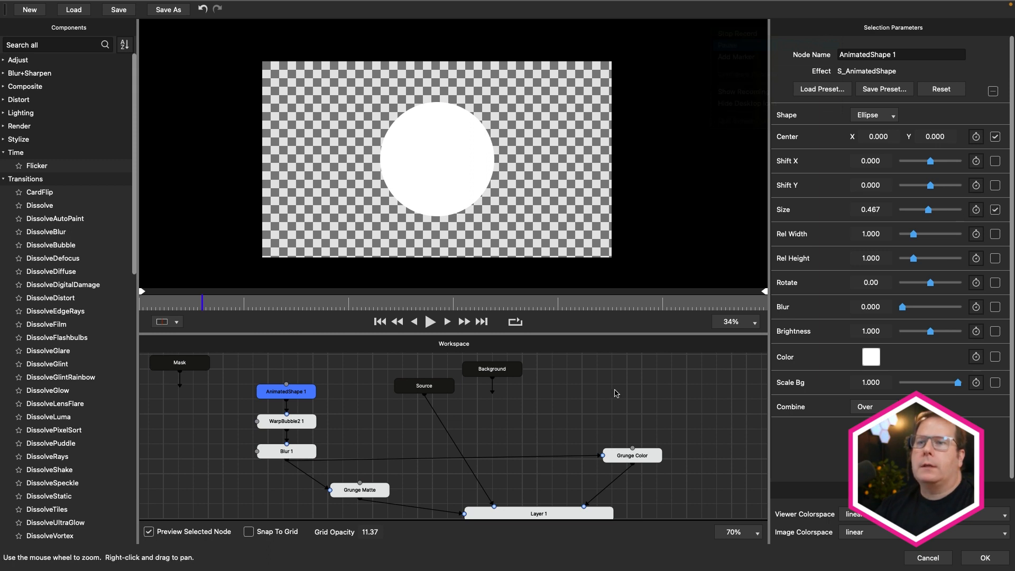
- Leave only Blur Amount exposed on the Blur 1 node, and check WarpBubble2 1's parameters
left_click(307, 452)
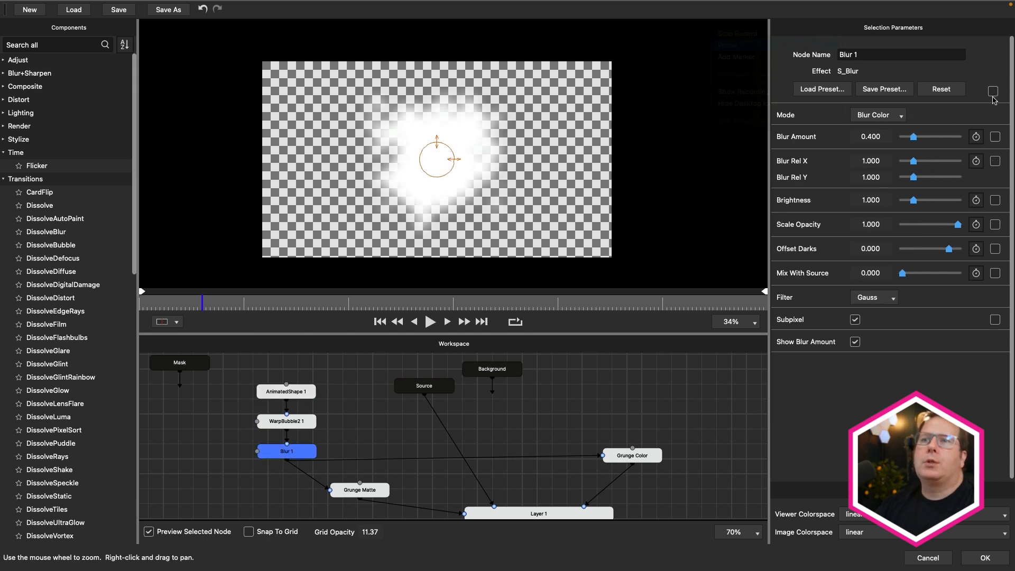
left_click(995, 137)
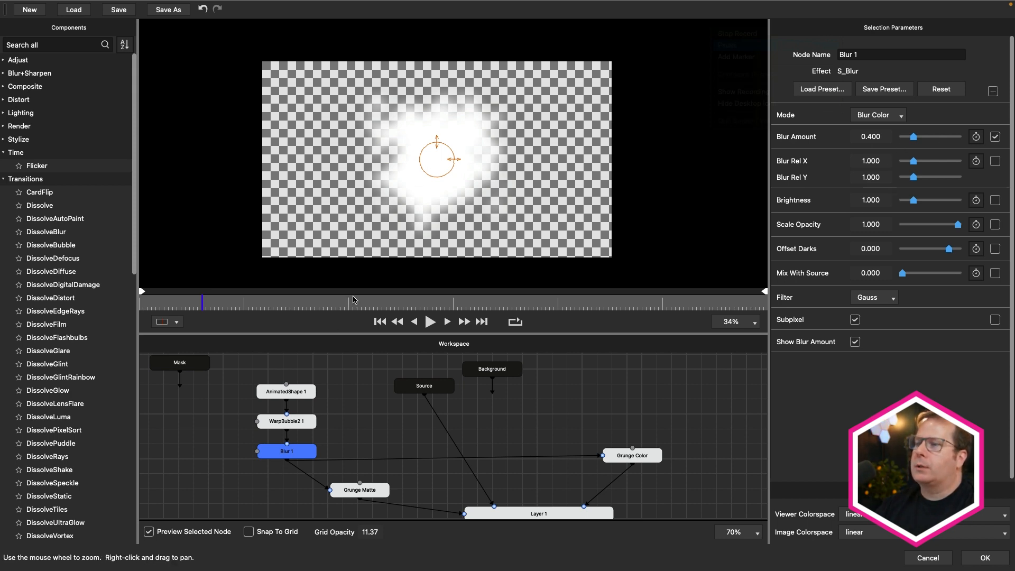
left_click(304, 427)
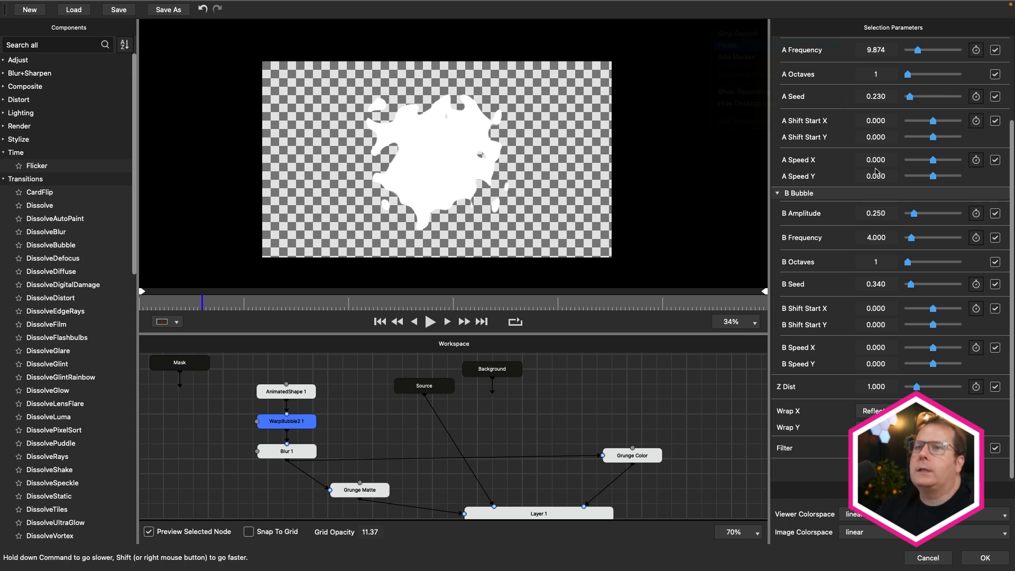
- Limit Grunge Matte's exposed parameters to Stamp Density, Stamp Size and Stamp Opacity
left_click(370, 491)
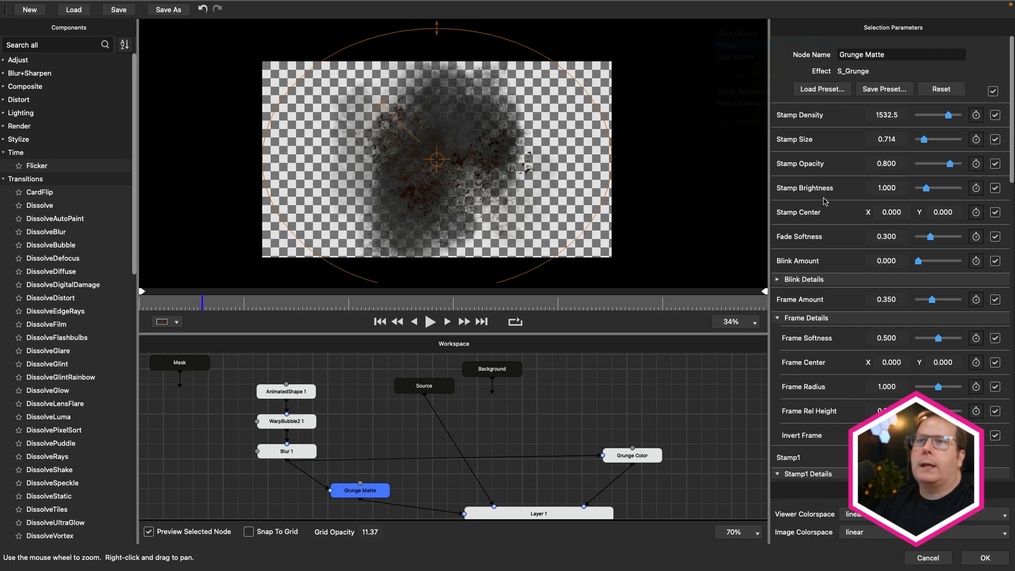
left_click(993, 91)
left_click(995, 115)
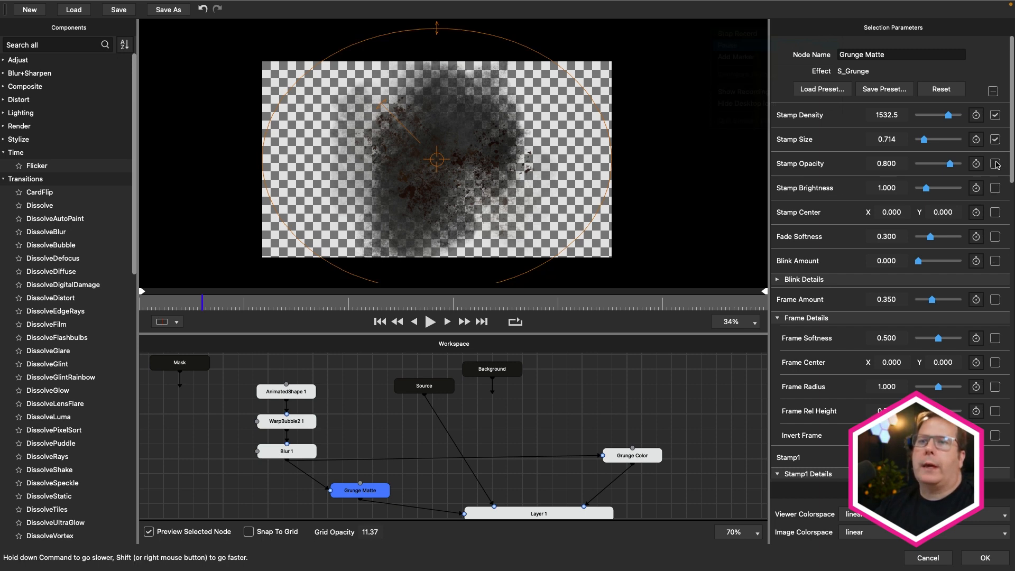
left_click(995, 188)
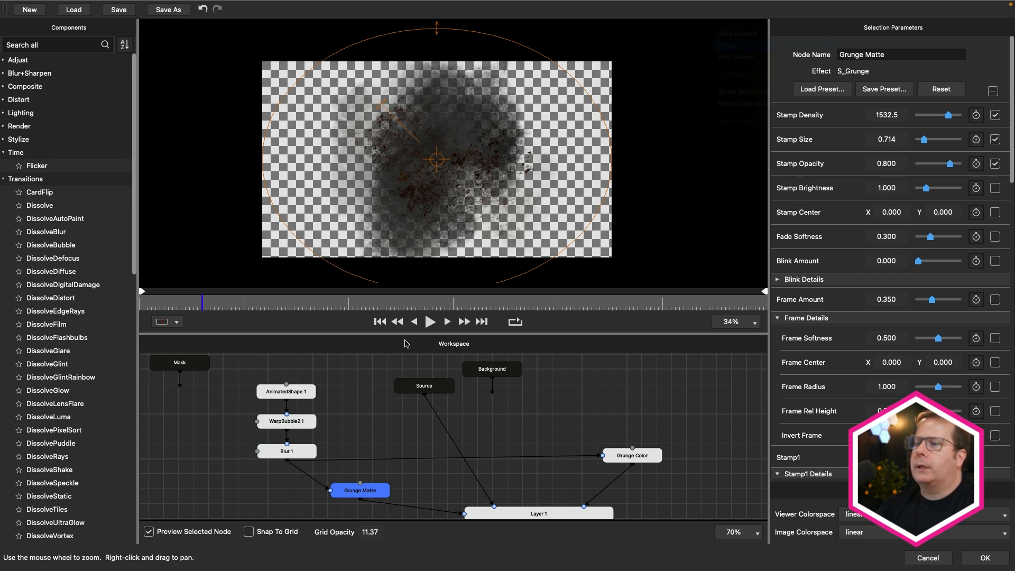
- Rename the Layer 1 node to Composite
left_click(513, 428)
left_click_drag(525, 424, 513, 404)
left_click(517, 461)
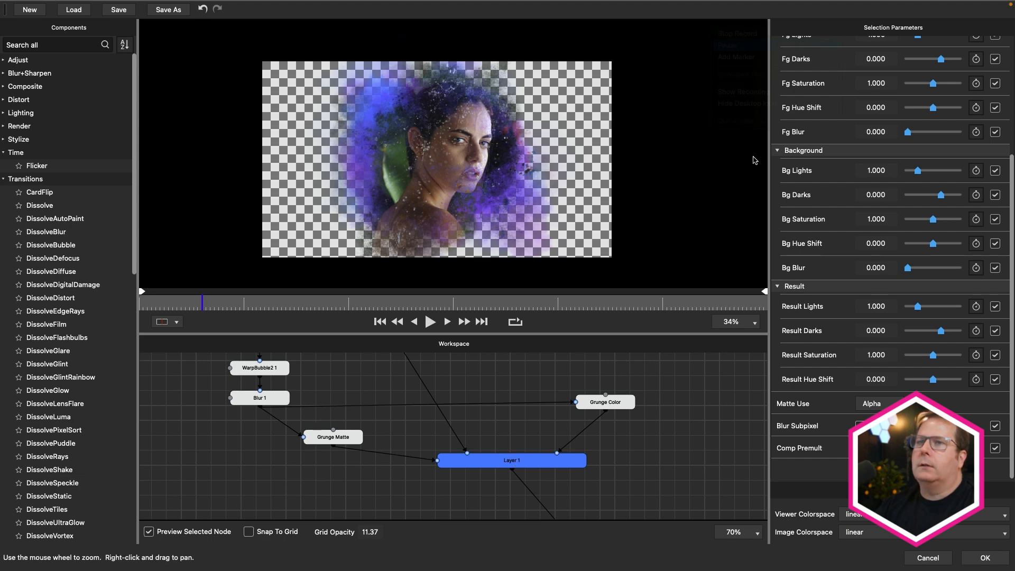
scroll(855, 133, "up", 5)
left_click_drag(881, 55, 774, 51)
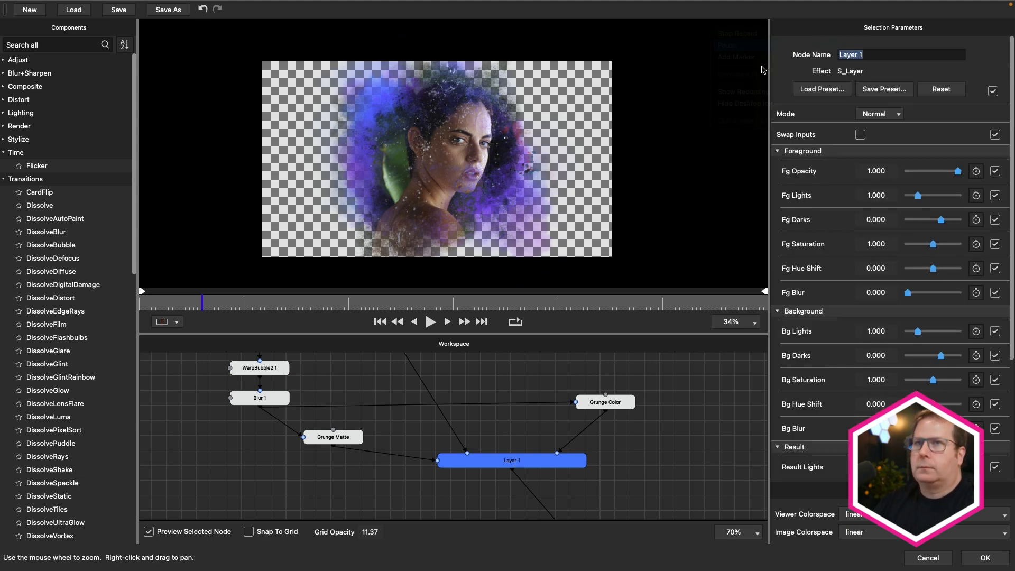
type("Com")
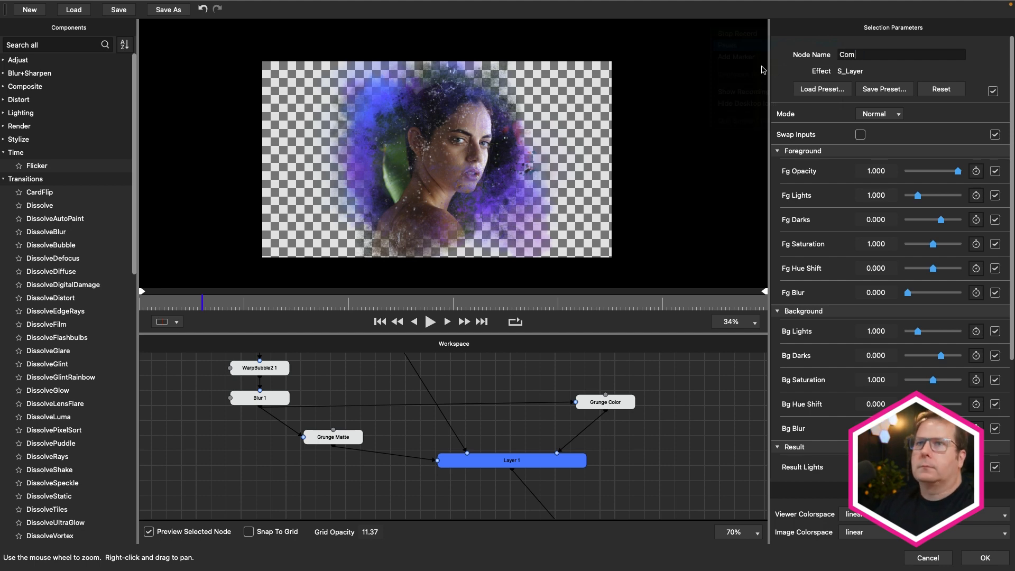
type("posite")
key("Return")
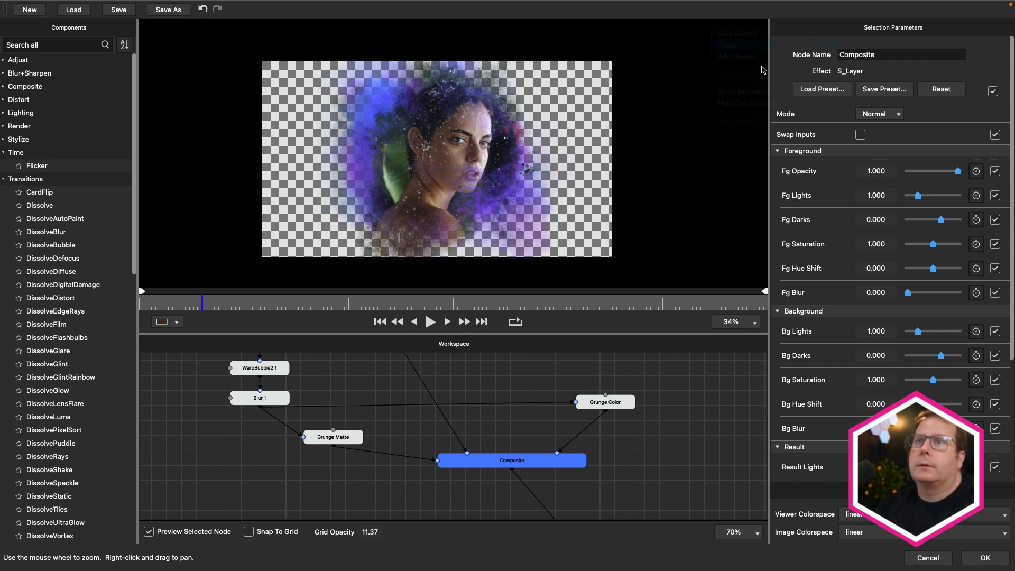
- Set the Grunge Color node's Frame Radius to 0.991 and expose Stamp Density, Stamp Size, Stamp Opacity and Stamp Brightness
left_click(506, 425)
left_click(629, 404)
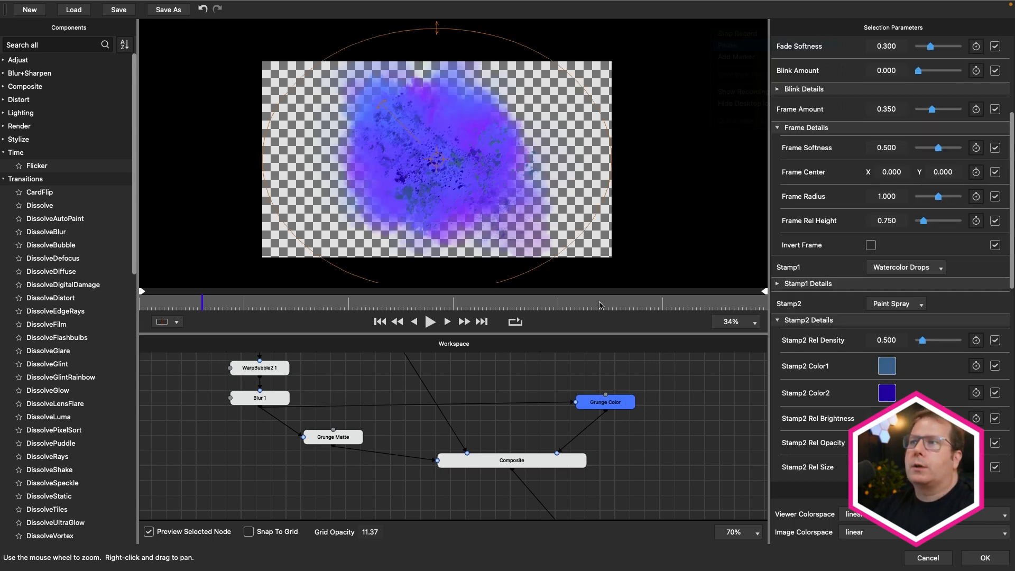
left_click_drag(938, 196, 926, 196)
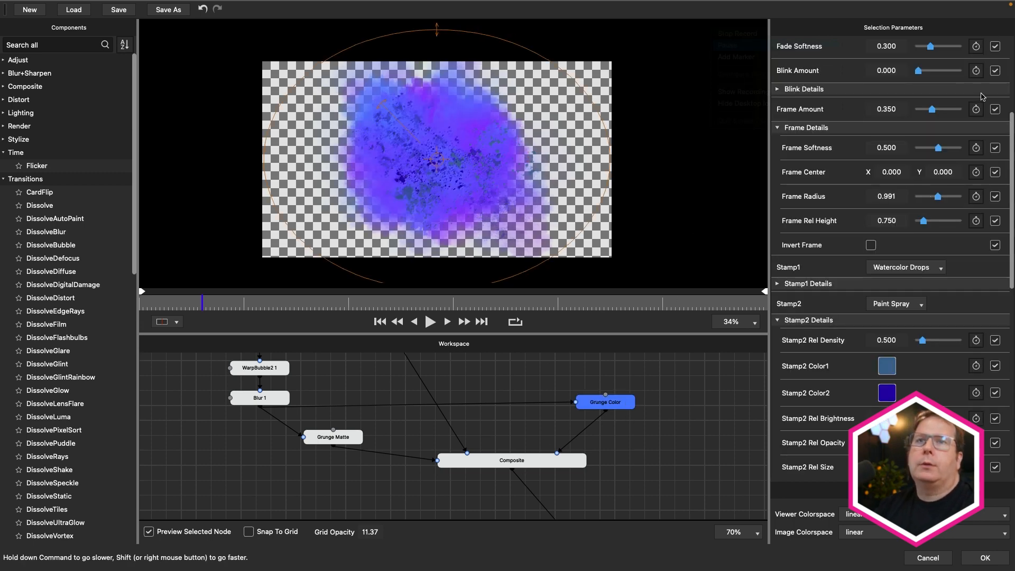
scroll(983, 97, "up", 5)
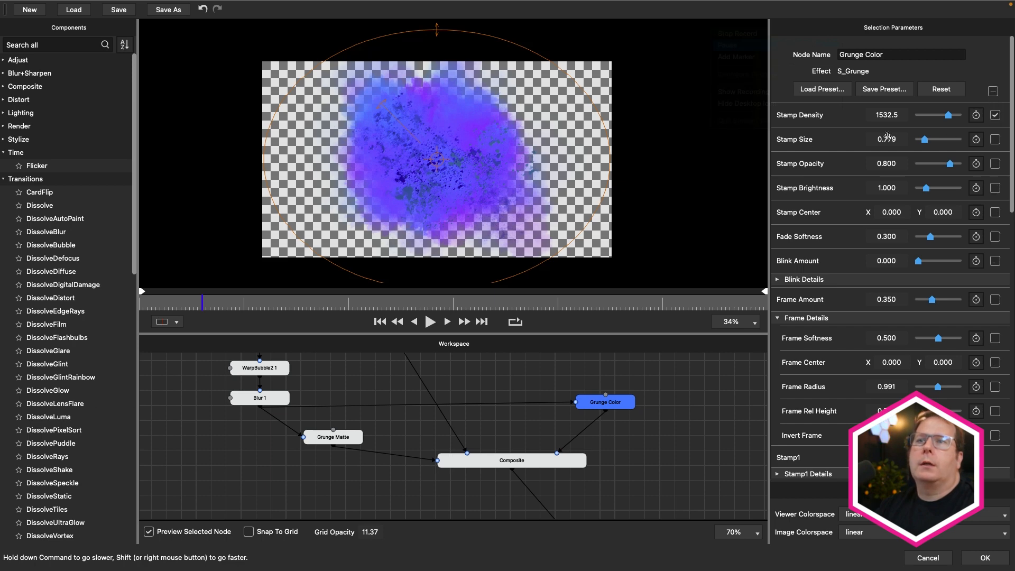
left_click(995, 139)
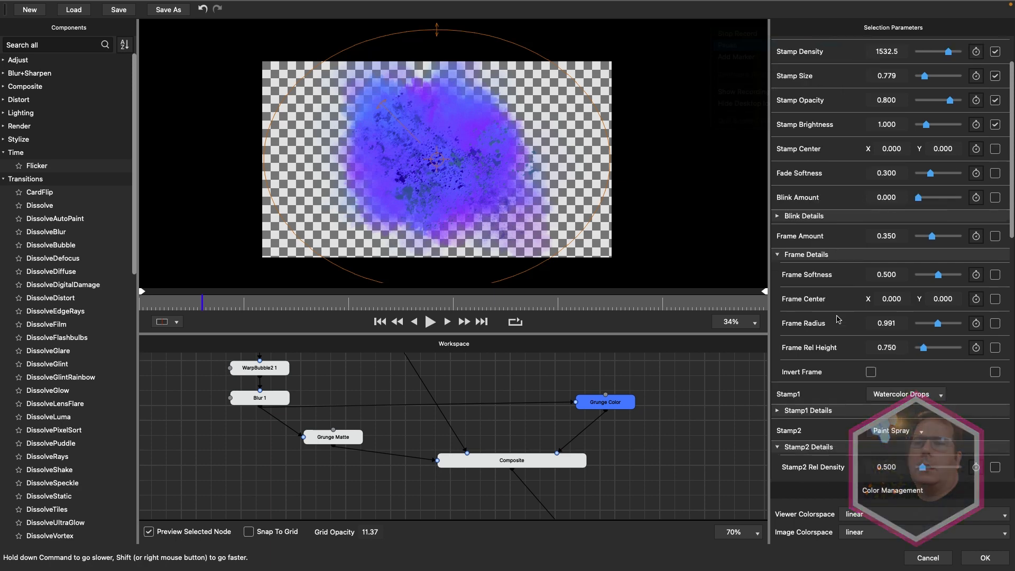
- Expose Grunge Color's Rel Density, Color1 and Color2 for Stamp1 and Stamp2, plus Seed, and apply the effect back in After Effects
scroll(840, 320, "down", 5)
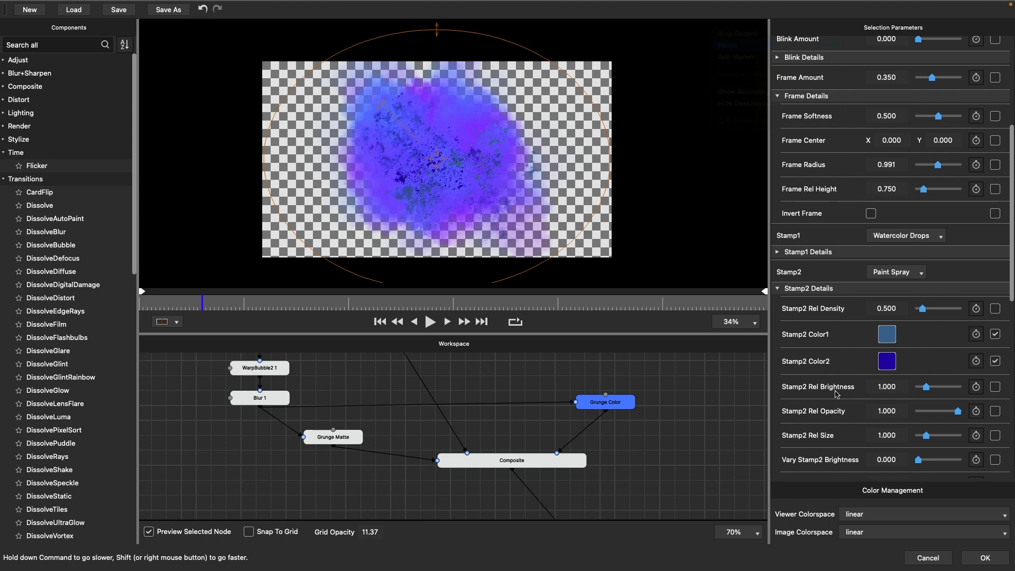
scroll(835, 394, "down", 6)
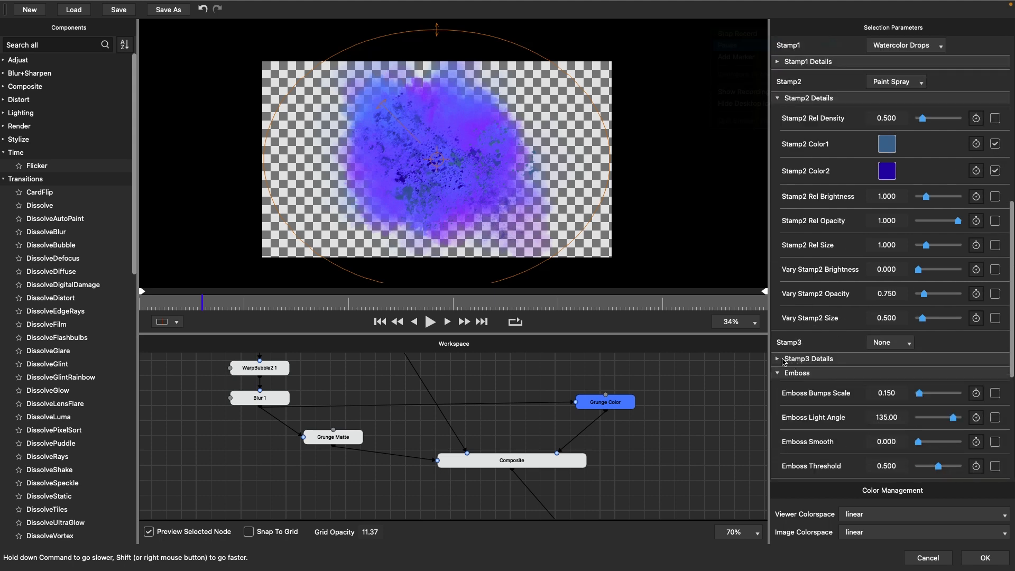
scroll(801, 306, "up", 4)
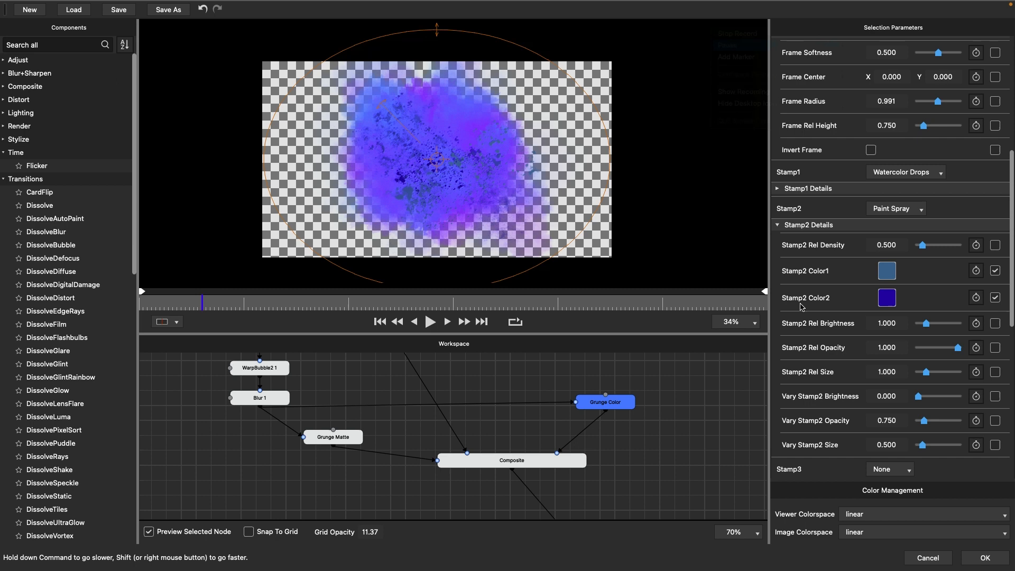
left_click(777, 189)
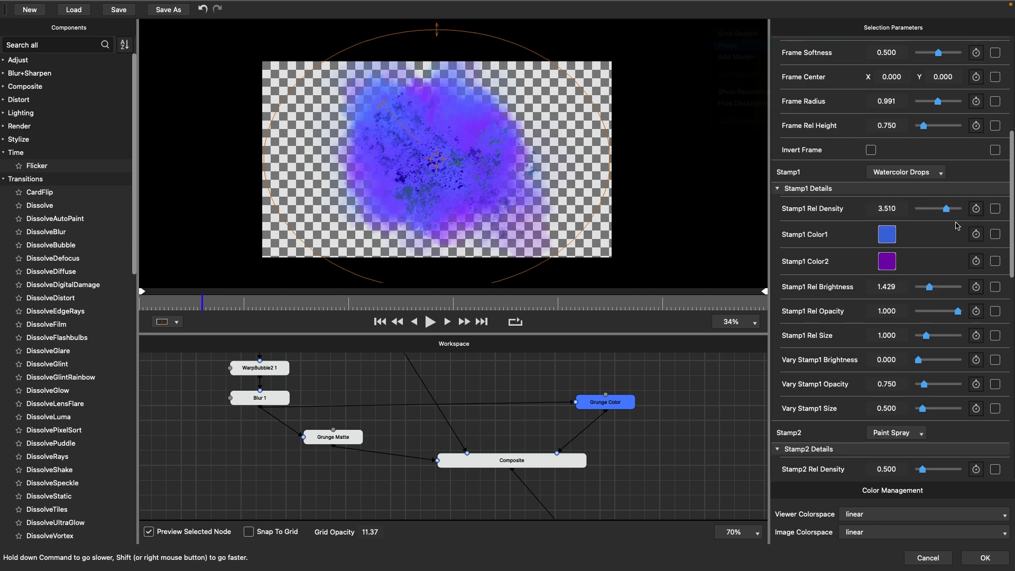
left_click(995, 209)
left_click(995, 234)
left_click(995, 261)
scroll(935, 334, "down", 2)
left_click(995, 406)
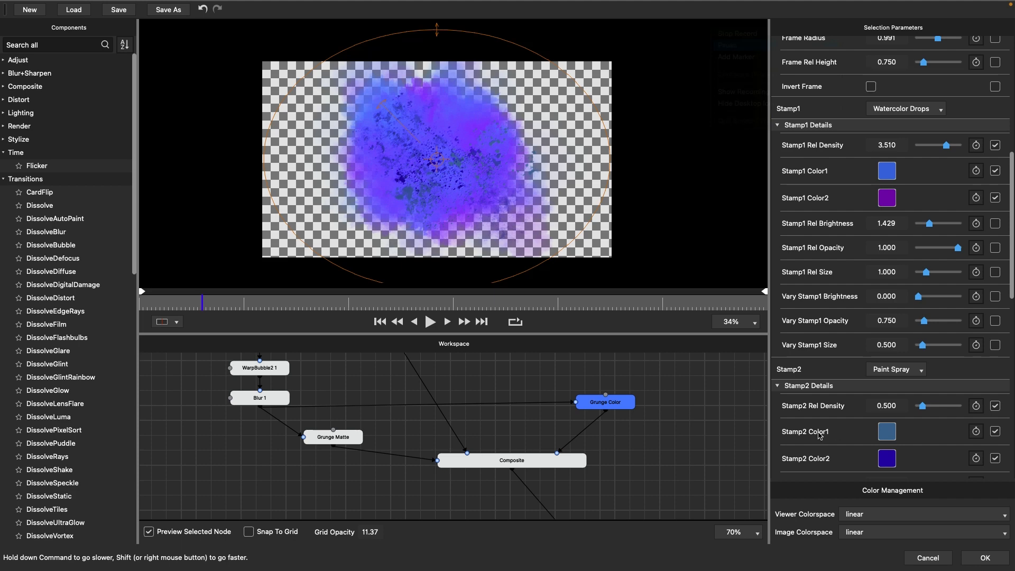
scroll(818, 435, "down", 11)
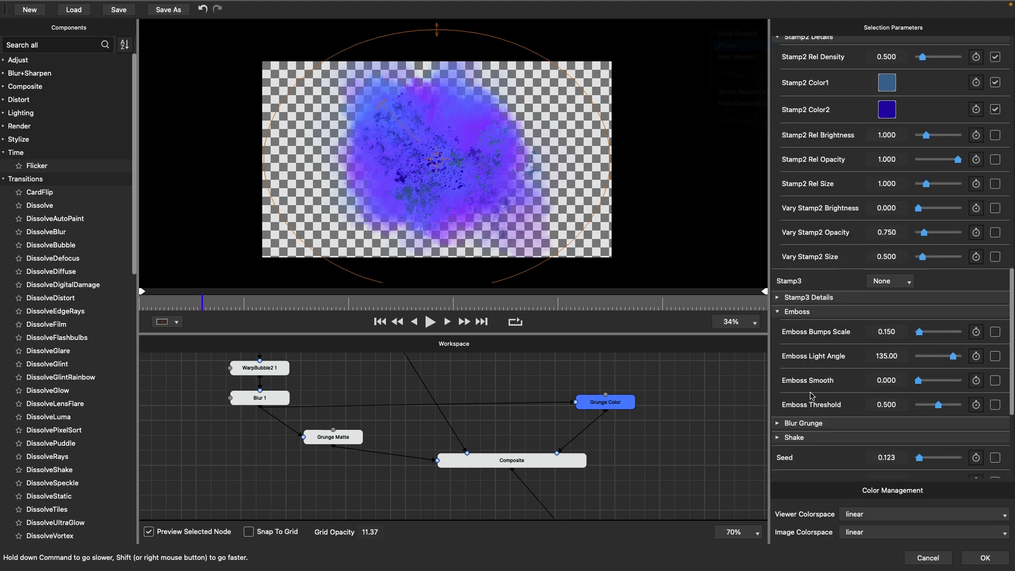
left_click(1003, 459)
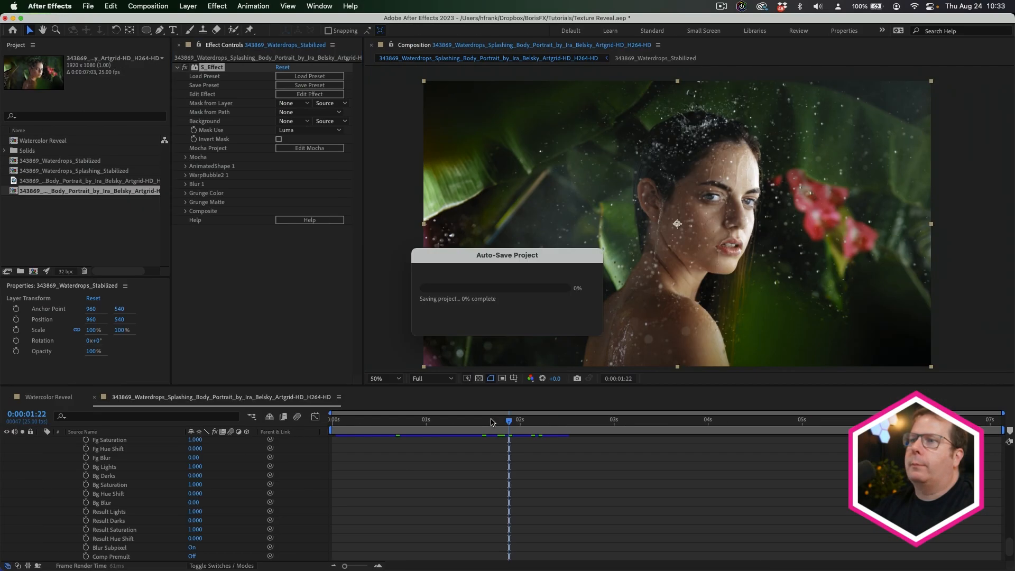
- Collapse the expanded effect properties of the 343869_Waterdrops_Stabilized layer in the timeline
scroll(127, 467, "up", 15)
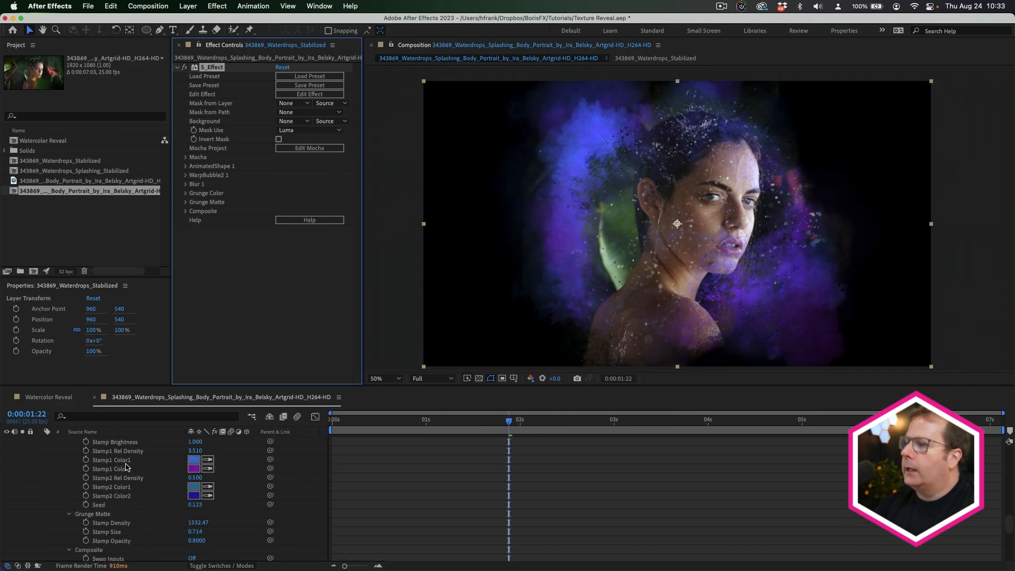
left_click(122, 433)
left_click(127, 440)
key("u")
- Create a 1920 × 1080 pale orange solid in colour E2D3C0 and place it beneath the stabilized portrait layer
left_click(171, 469)
key("super+y")
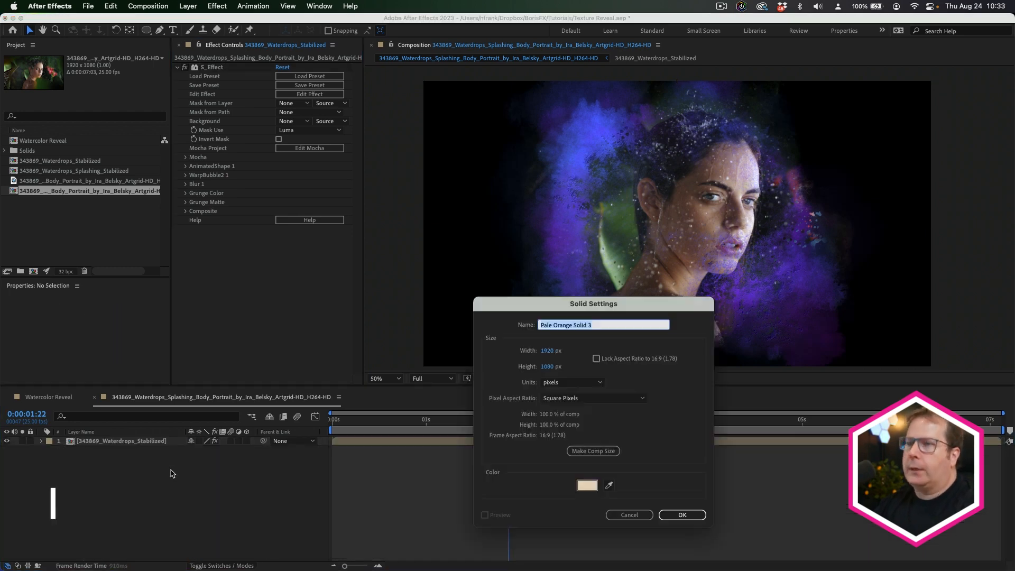
left_click(588, 485)
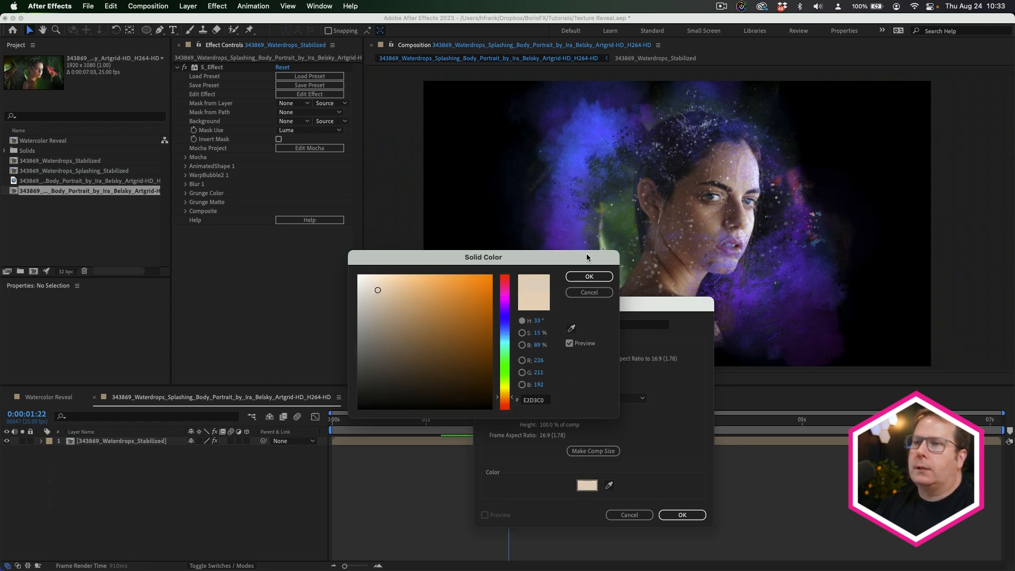
left_click(590, 276)
left_click(667, 518)
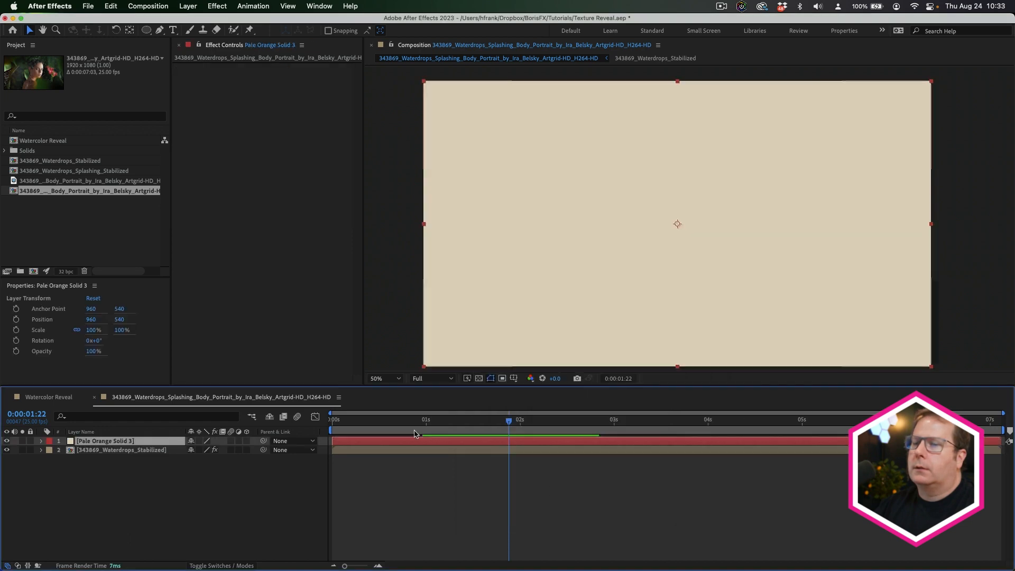
left_click_drag(78, 442, 117, 469)
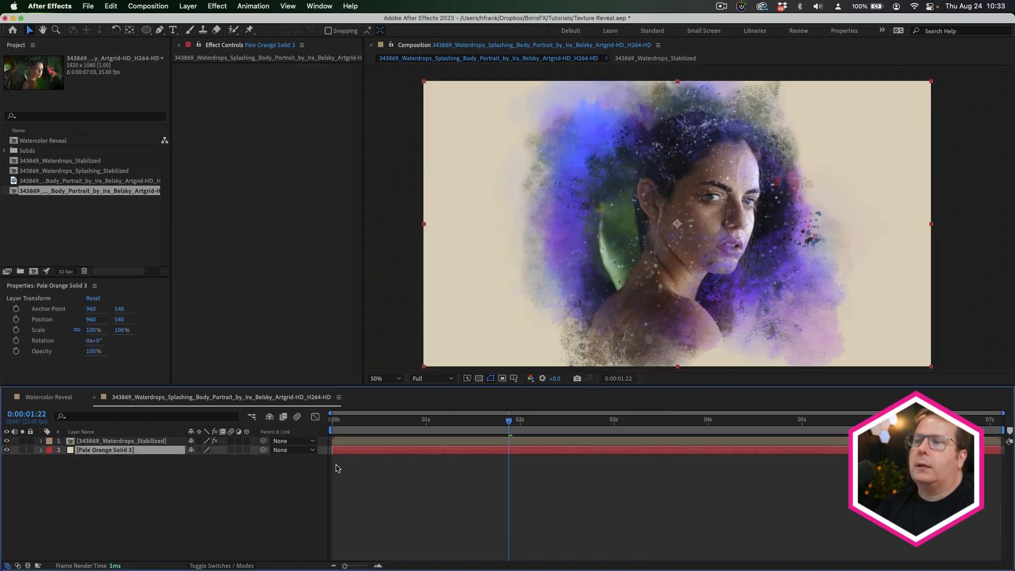
- Reposition AnimatedShape 1's Center over the woman's face at 1056, 590, checking the framing across the clip
left_click_drag(351, 420, 534, 435)
left_click(138, 441)
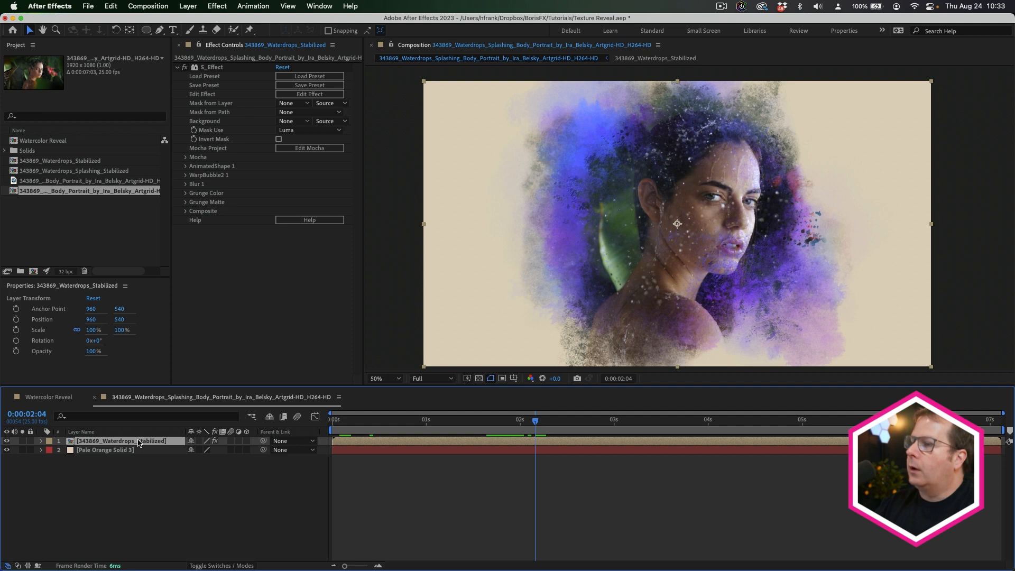
left_click(186, 167)
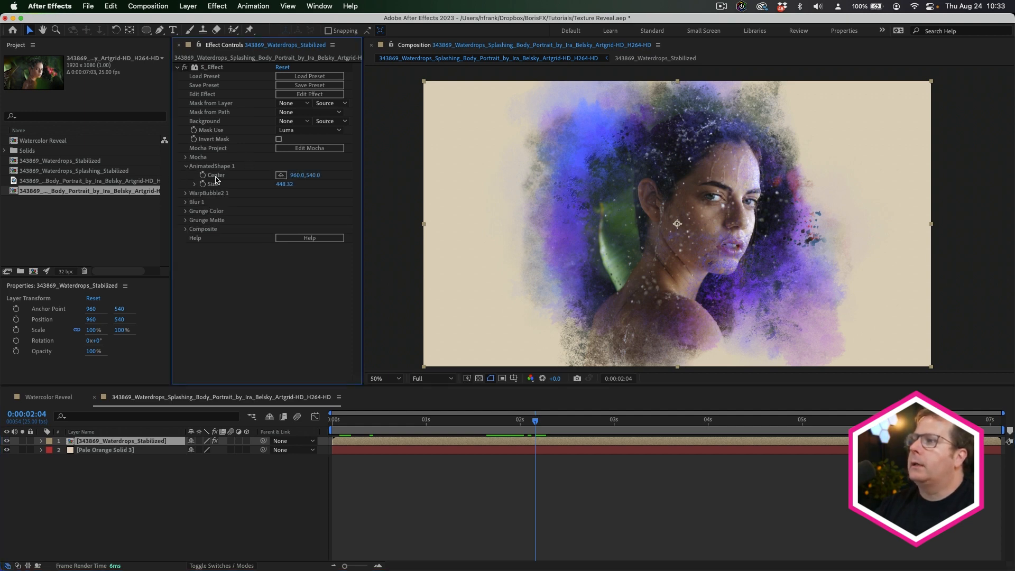
left_click(280, 175)
left_click(620, 217)
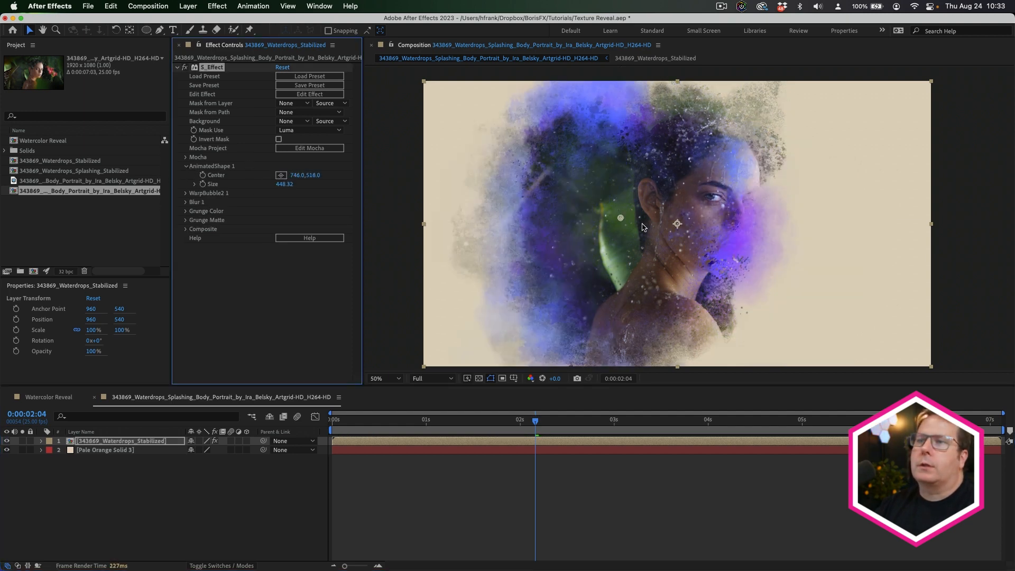
left_click_drag(621, 218, 707, 243)
left_click(396, 429)
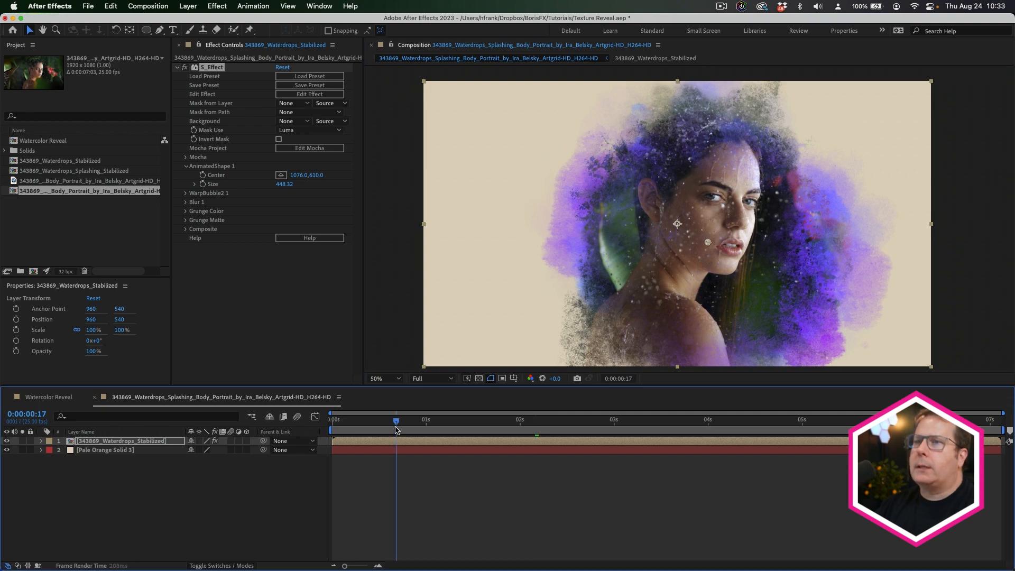
left_click_drag(396, 430, 716, 438)
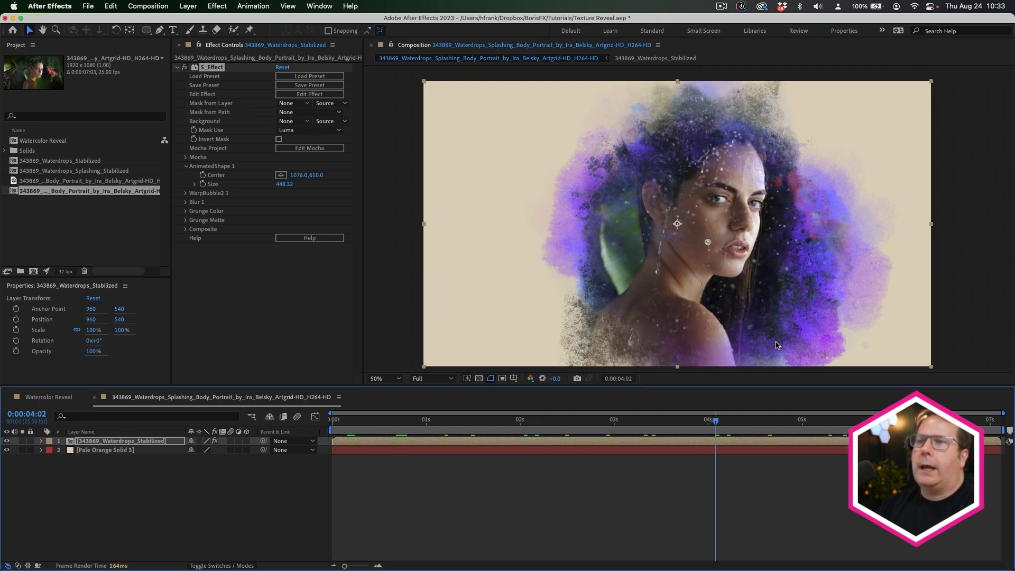
key("space")
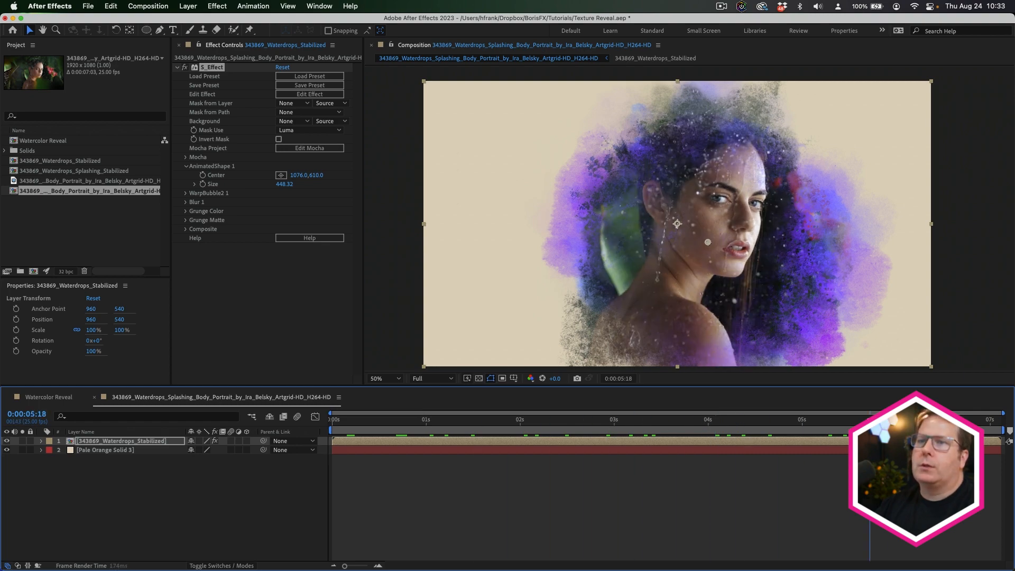
mouse_move(708, 247)
left_mouse_down()
mouse_move(675, 227)
mouse_move(703, 241)
left_mouse_up()
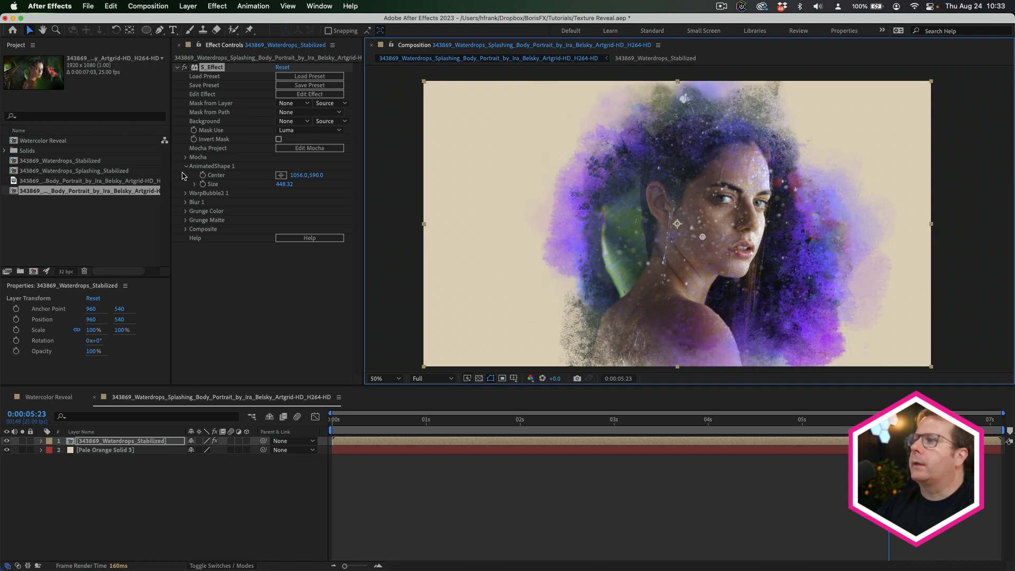
- Animate AnimatedShape 1's Size by keyframing its current value at 0:00:02:12 and 0 at 0:00:00:00
left_click(565, 420)
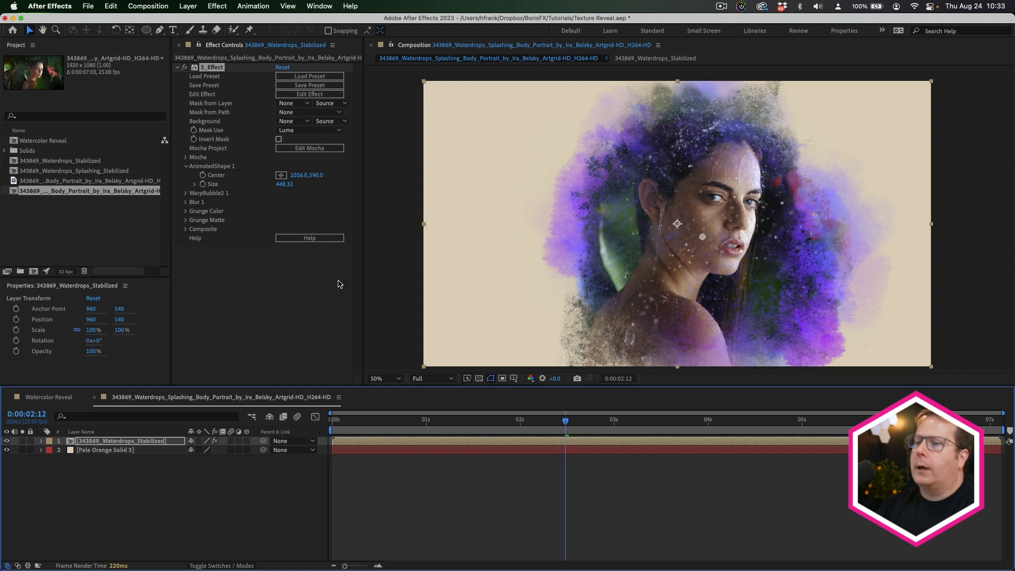
left_click(220, 193)
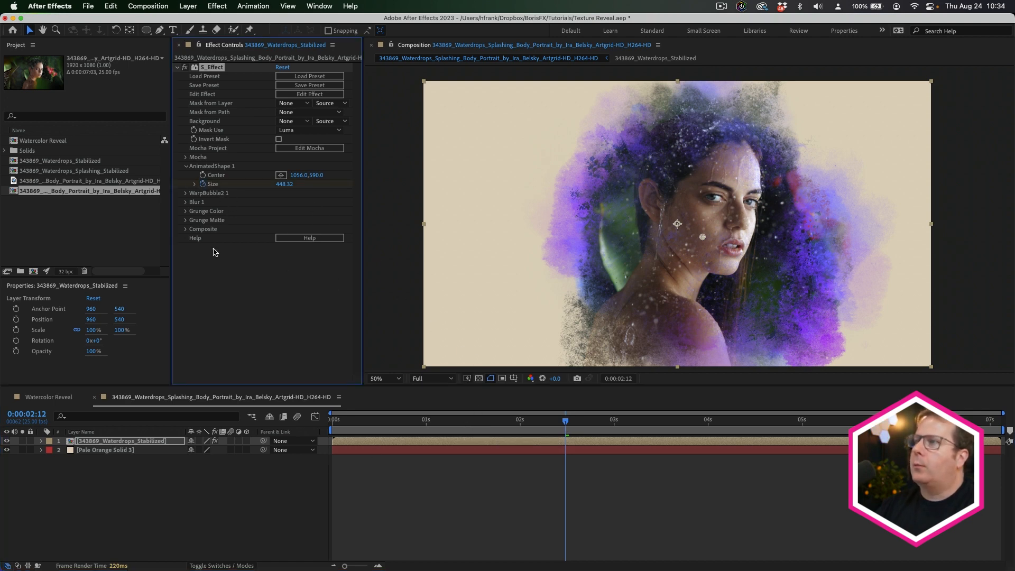
left_click_drag(350, 424, 282, 438)
left_click(291, 184)
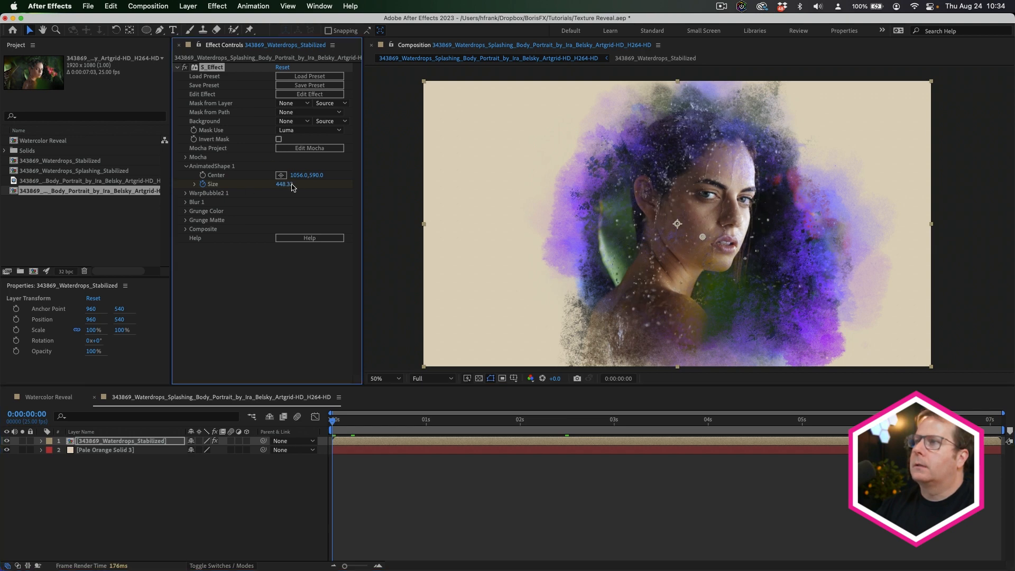
type("0")
key("Return")
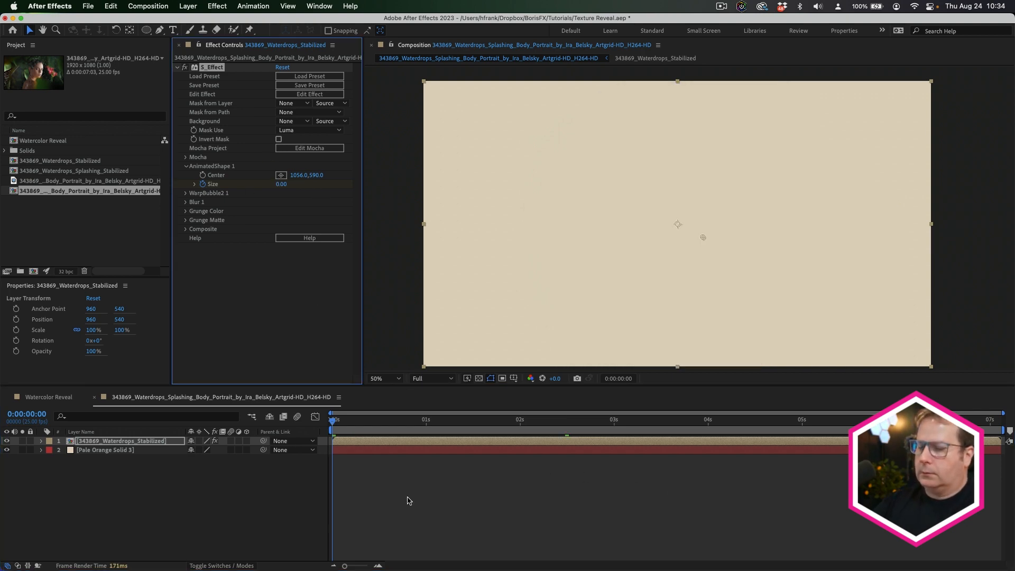
- Apply Easy Ease to the Size keyframe at 0:00:02:12 and preview the reveal from the start
key("u")
left_click_drag(661, 521, 559, 434)
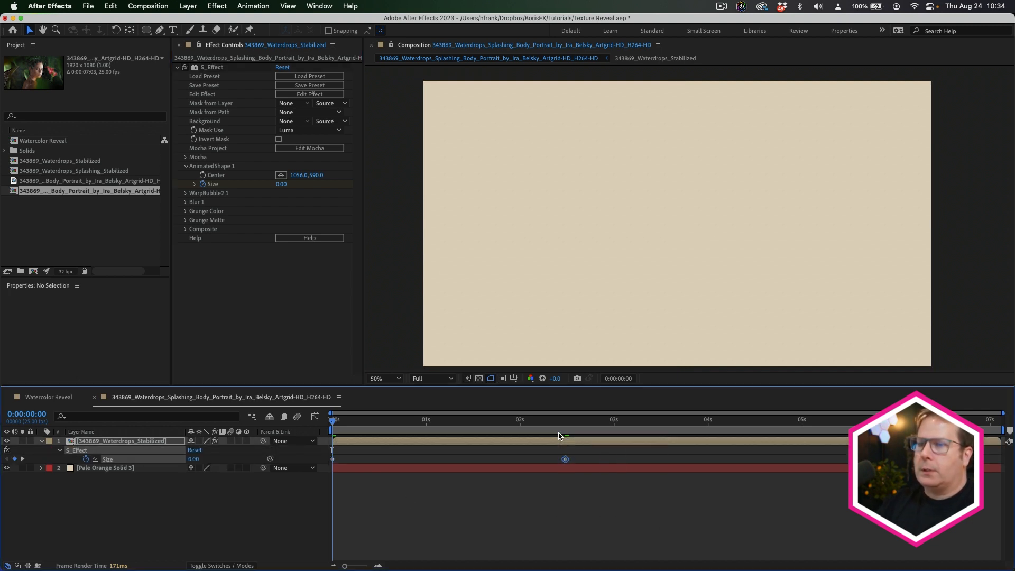
key("F9")
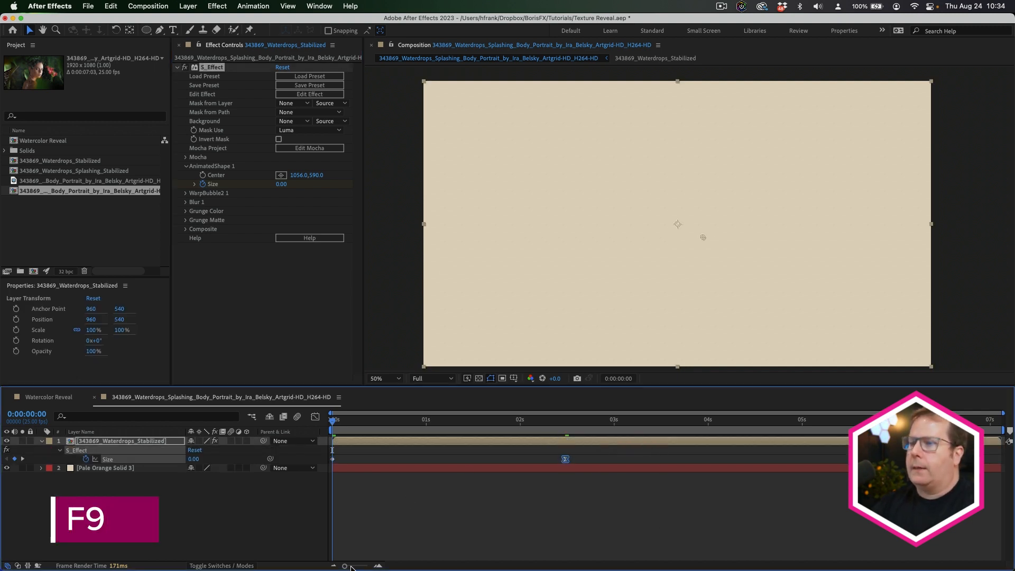
left_click(366, 456)
left_click_drag(352, 419, 315, 451)
key("space")
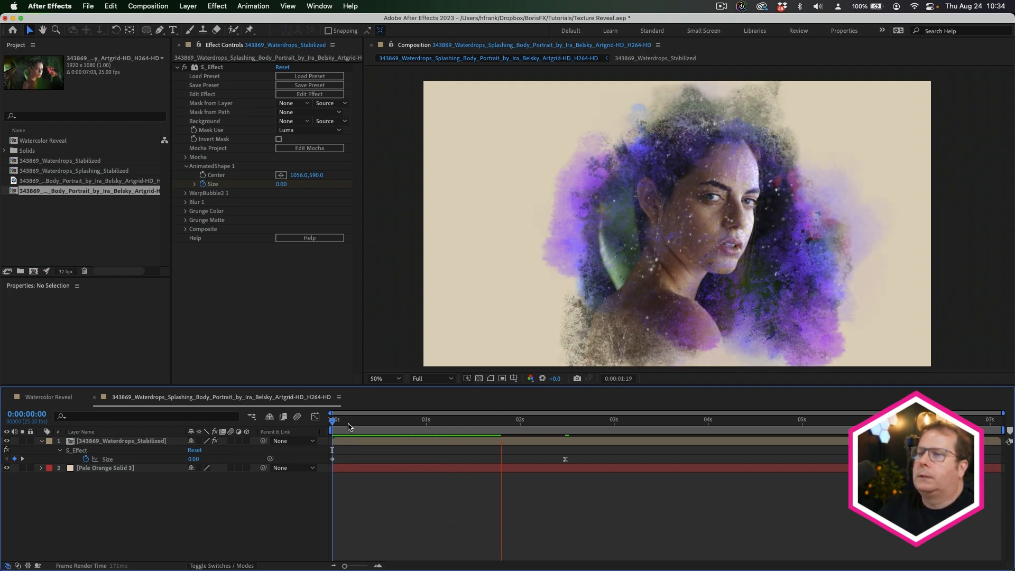
- Go to about 0:00:00:18 and set Grunge Color's Seed to 0.124 to vary the paint pattern
left_click_drag(350, 430, 400, 439)
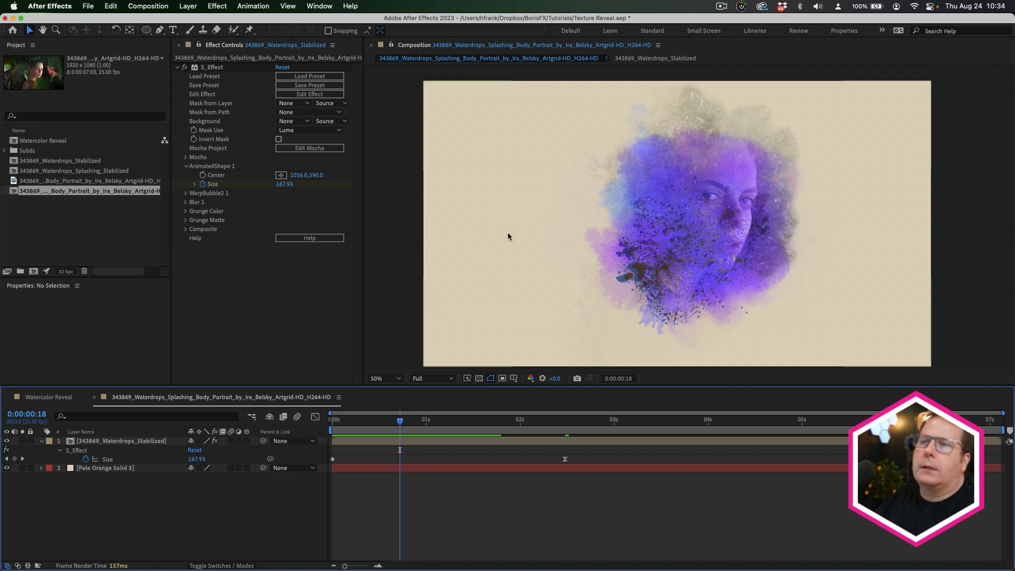
left_click(186, 211)
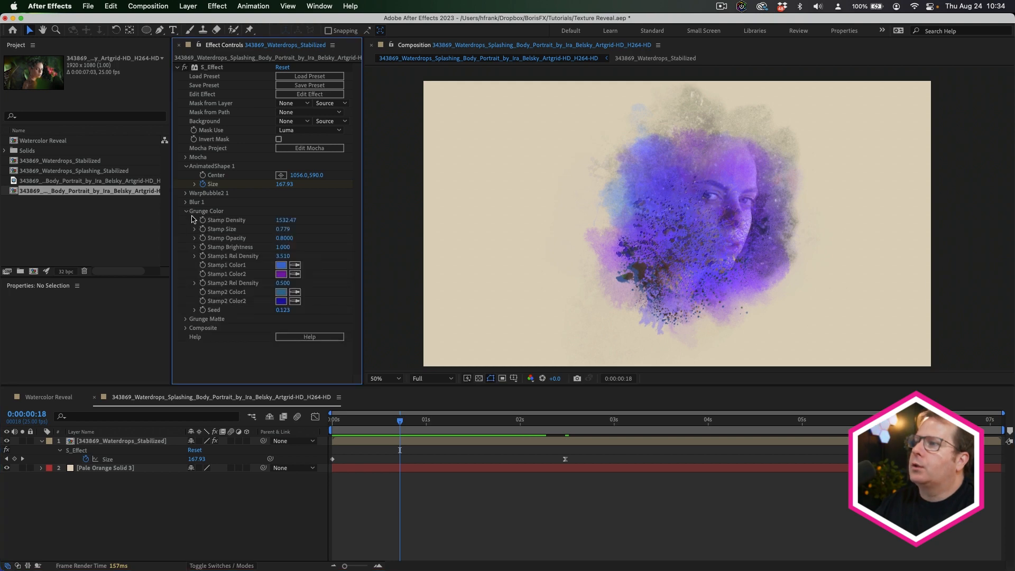
left_click(283, 311)
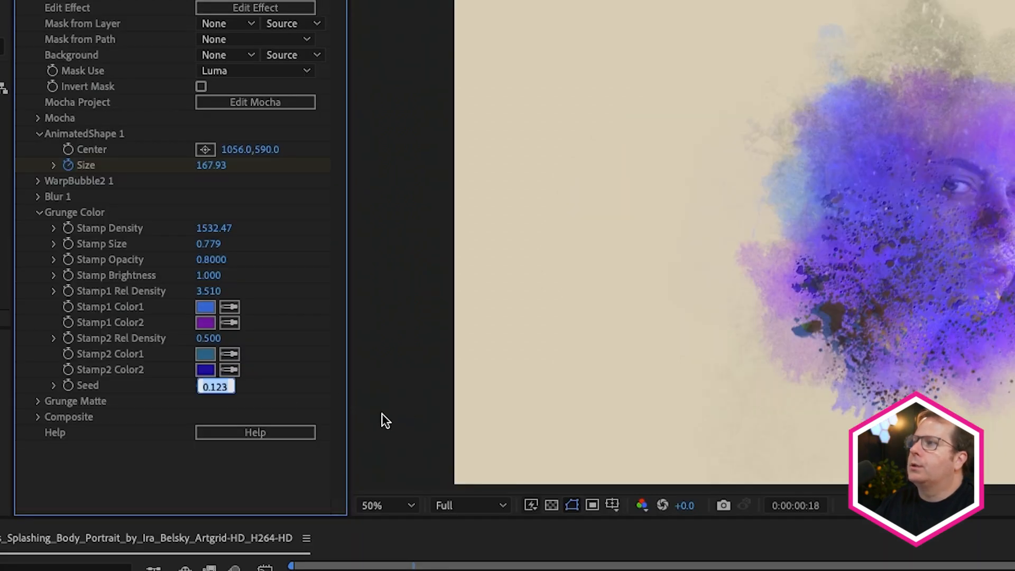
key("Up")
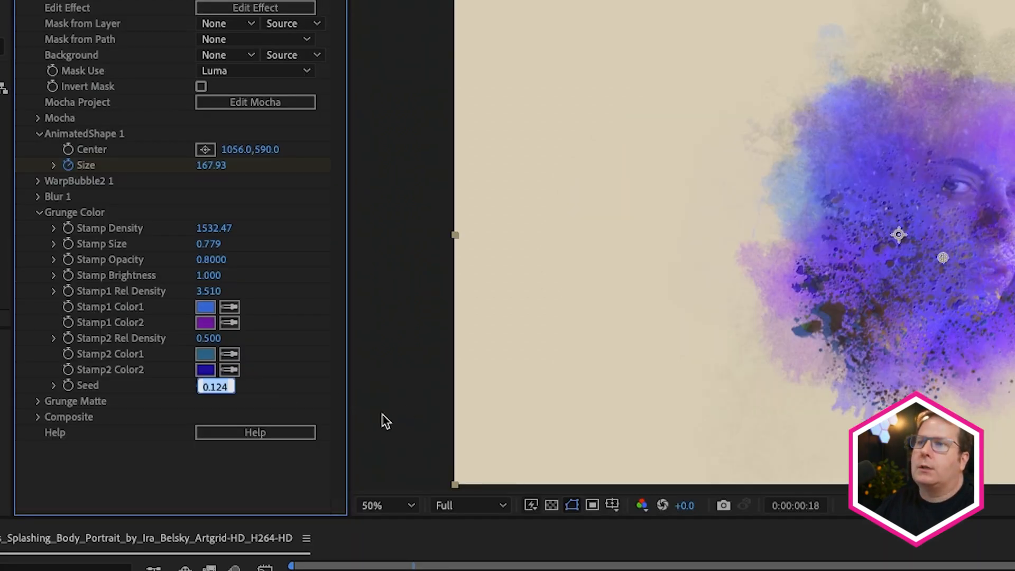
left_click(159, 570)
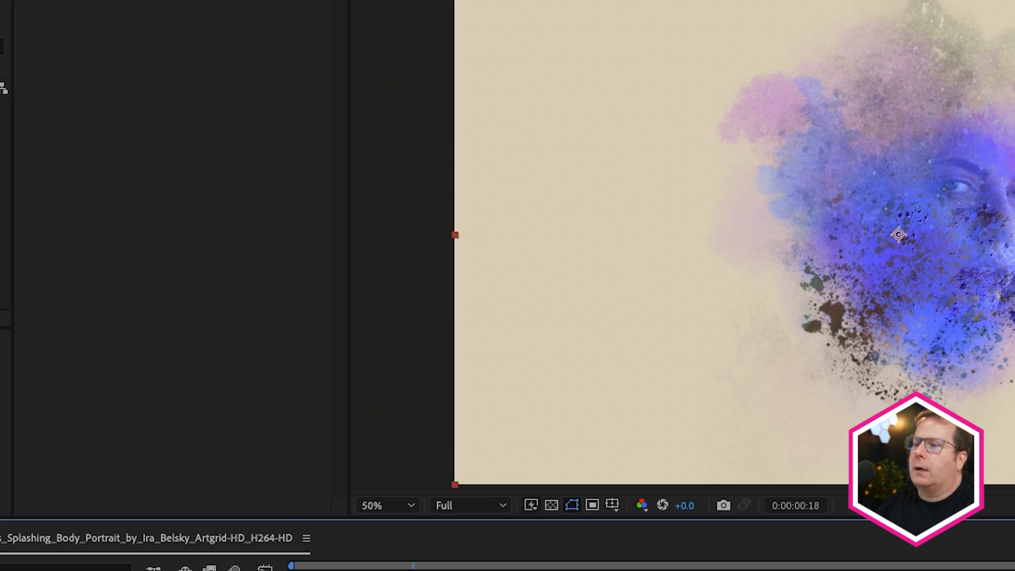
- Preview the watercolor reveal from the start of the composition and scrub to 0:00:02:18
left_click_drag(440, 570, 292, 570)
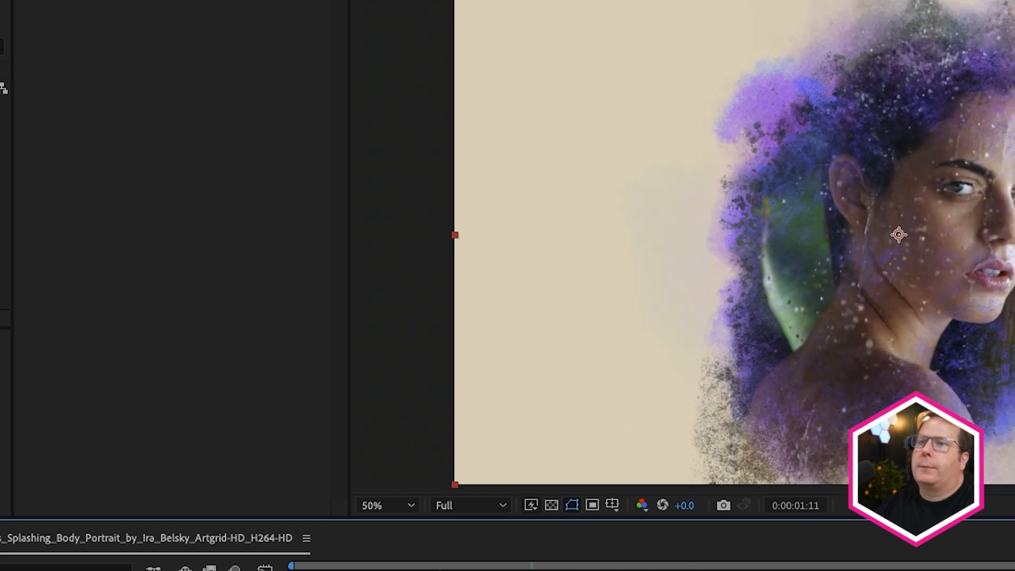
key("space")
key("space")
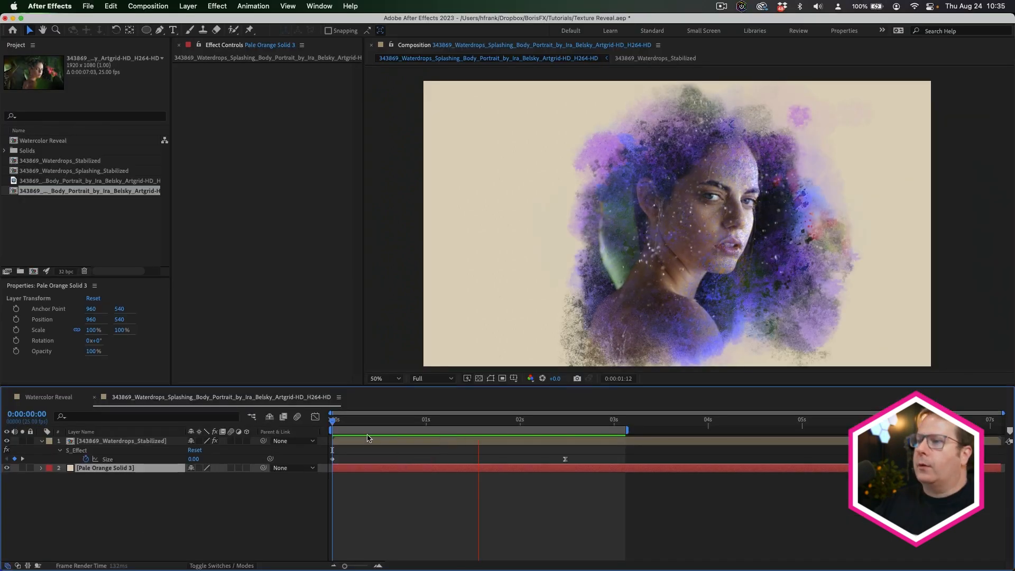
left_click(362, 422)
left_click_drag(363, 422, 588, 474)
- Import the 180597_man_riding_down_a_street_on_a_motorcycle_at_night clip from the ArtGrid folder as footage
left_click(148, 265)
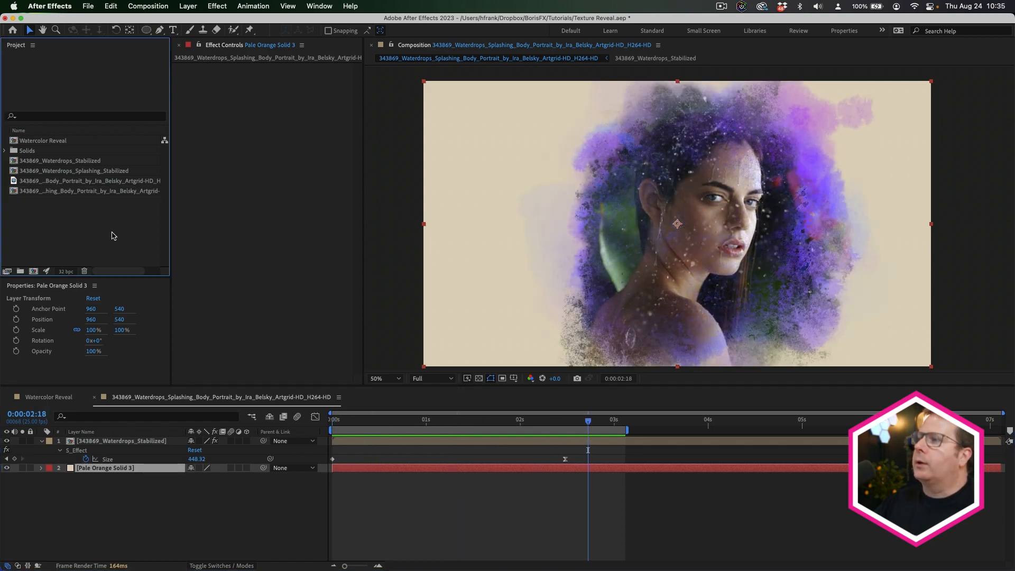
double_click(147, 241)
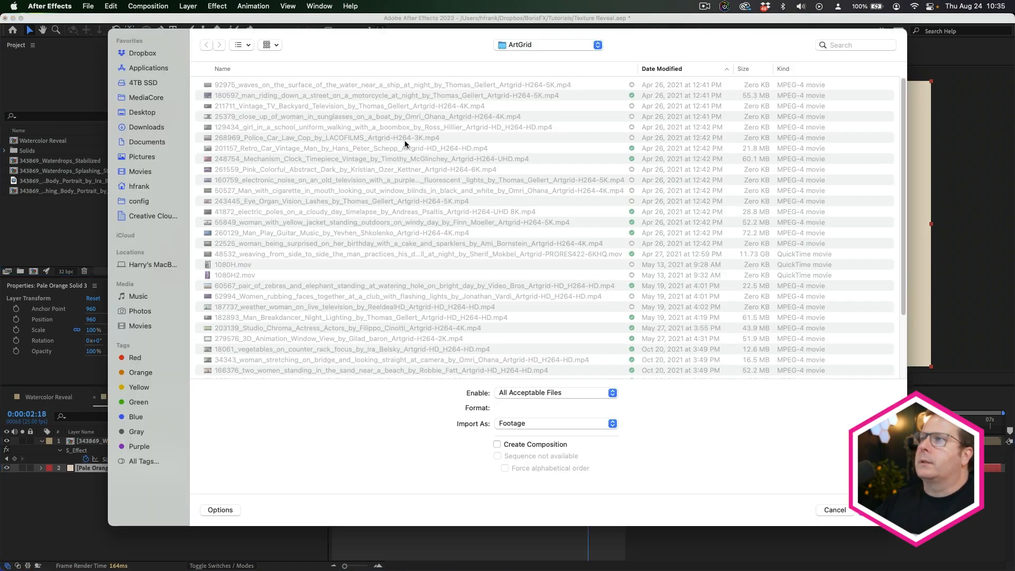
key("Down")
key("Down")
key("space")
key("space")
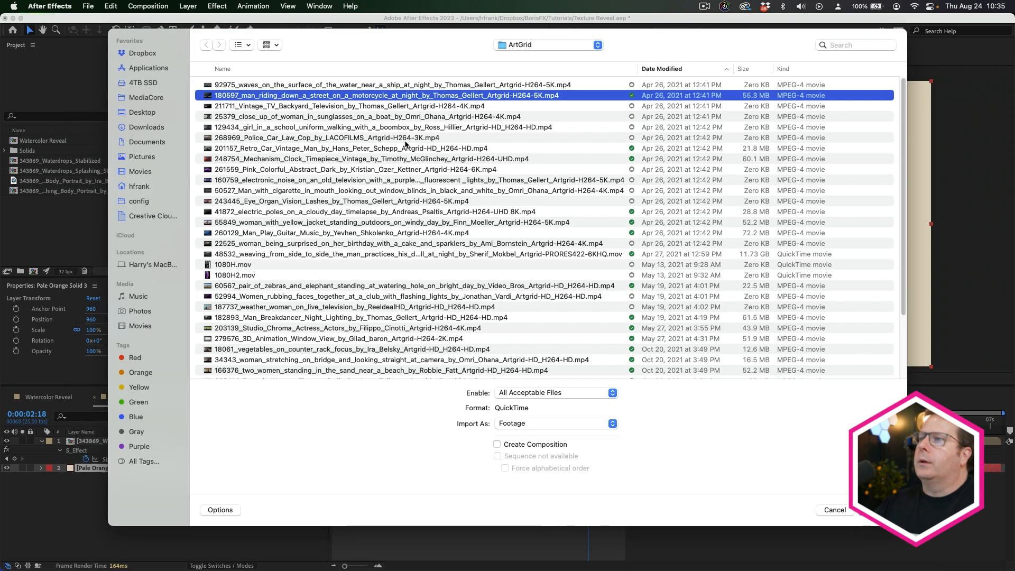
key("Return")
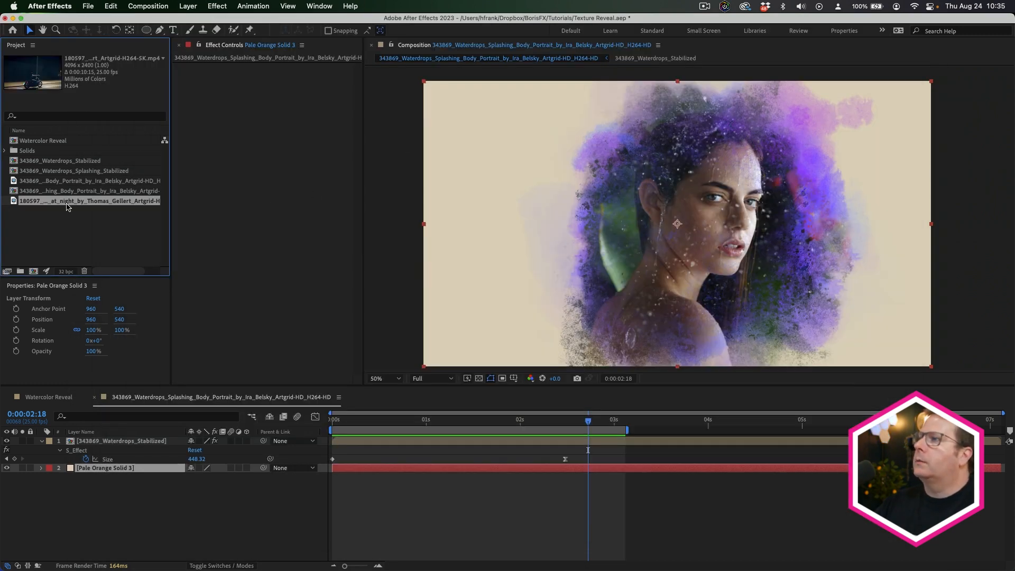
- Create a new composition from the imported motorcycle clip, with the whole frame in view
left_click_drag(68, 206, 33, 270)
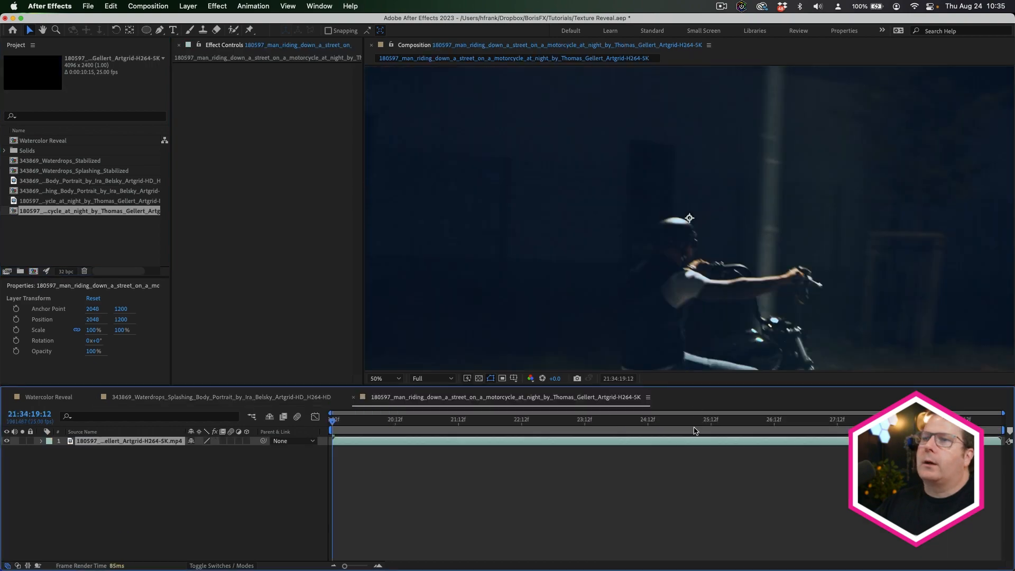
scroll(578, 318, "down", 2)
left_click_drag(580, 274, 626, 249)
key("v")
- Save the S_Effect settings of the Waterdrops_Stabilized layer as a preset named Watercolor Reveal
left_click(200, 397)
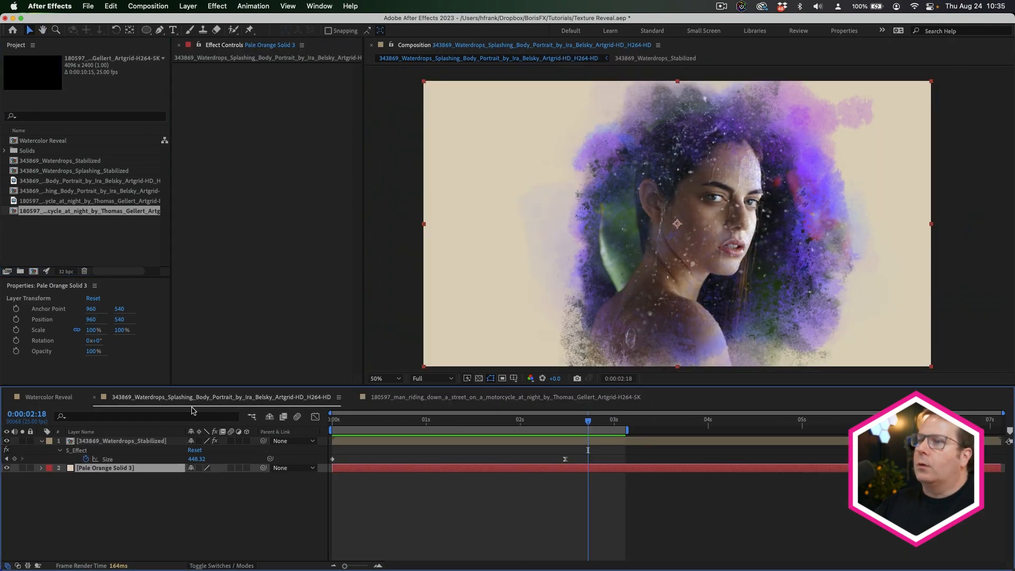
left_click(82, 450)
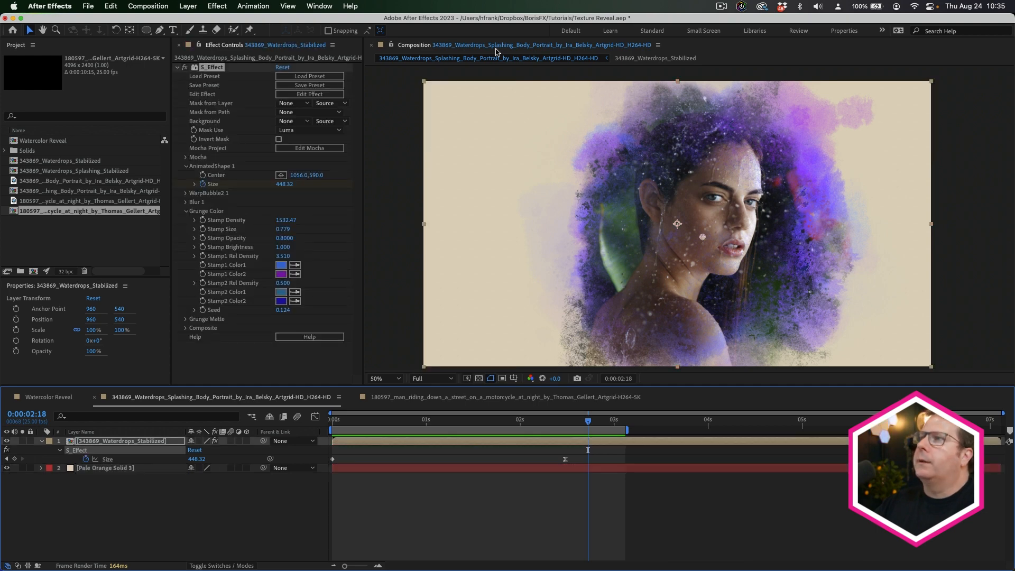
left_click(310, 85)
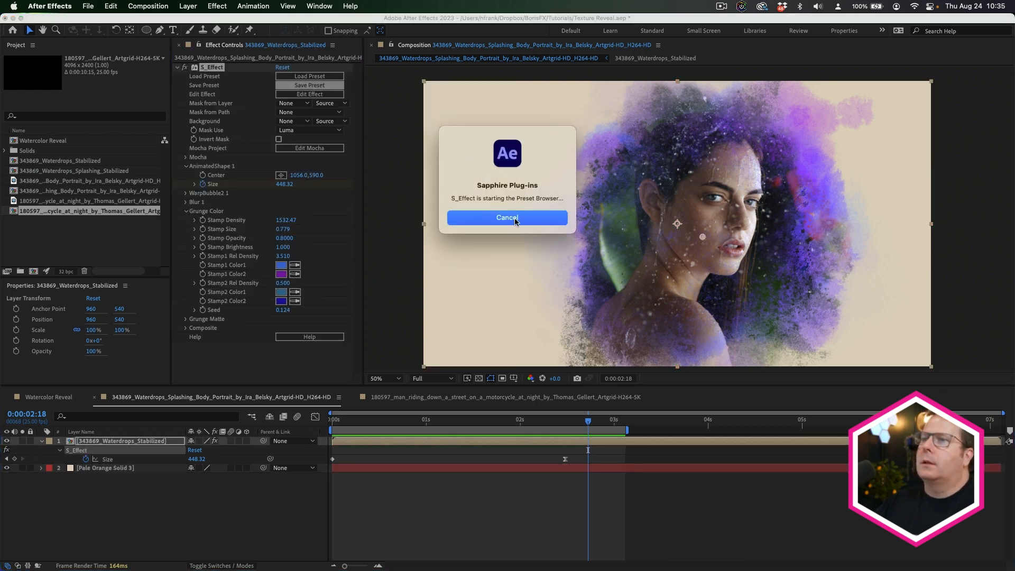
left_click(337, 129)
type("Watercolor Reveal")
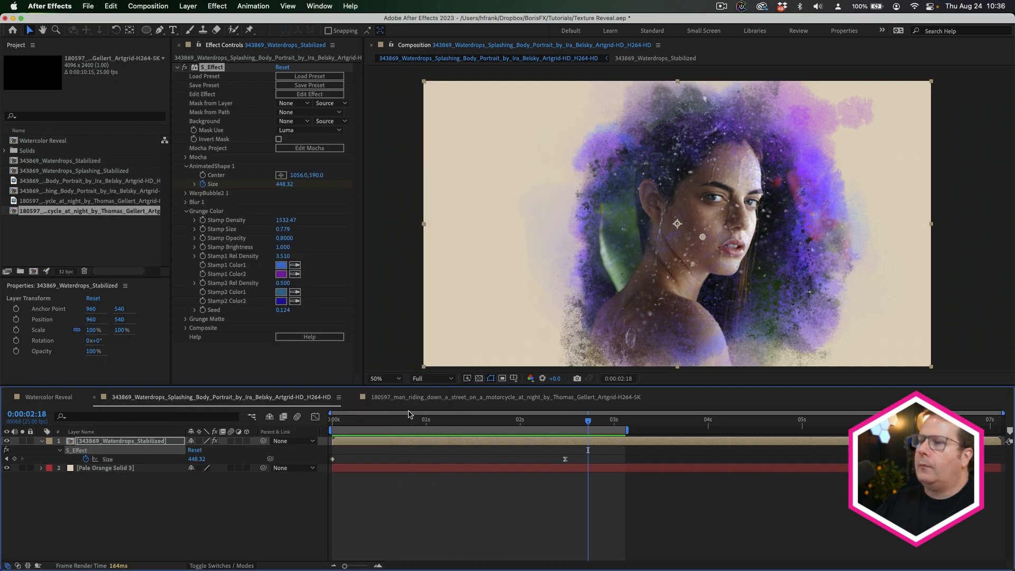
- Apply S_Effect to the motorcycle clip and load the Watercolor Reveal preset, searching the presets for "water"
left_click(420, 399)
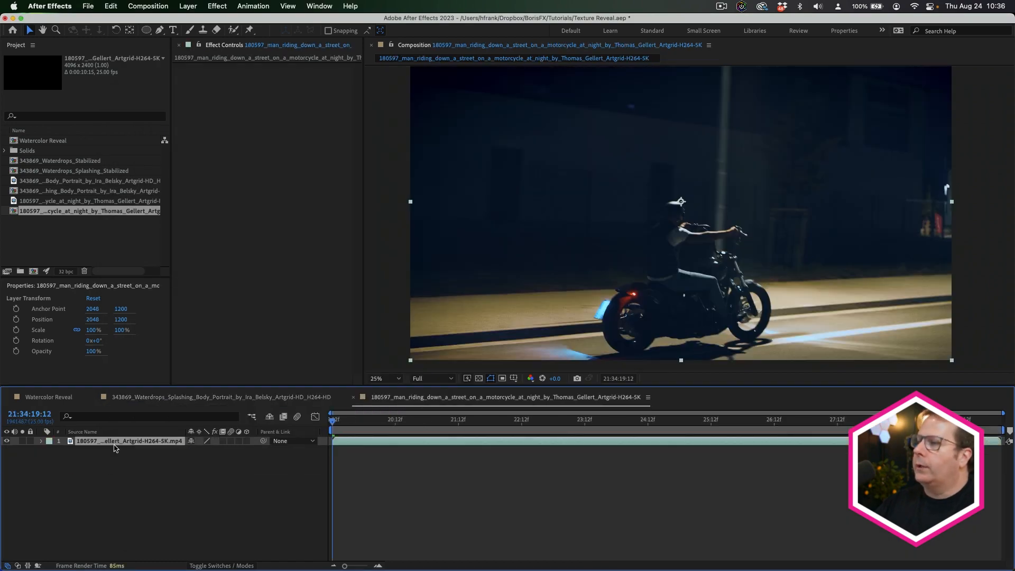
left_click(245, 6)
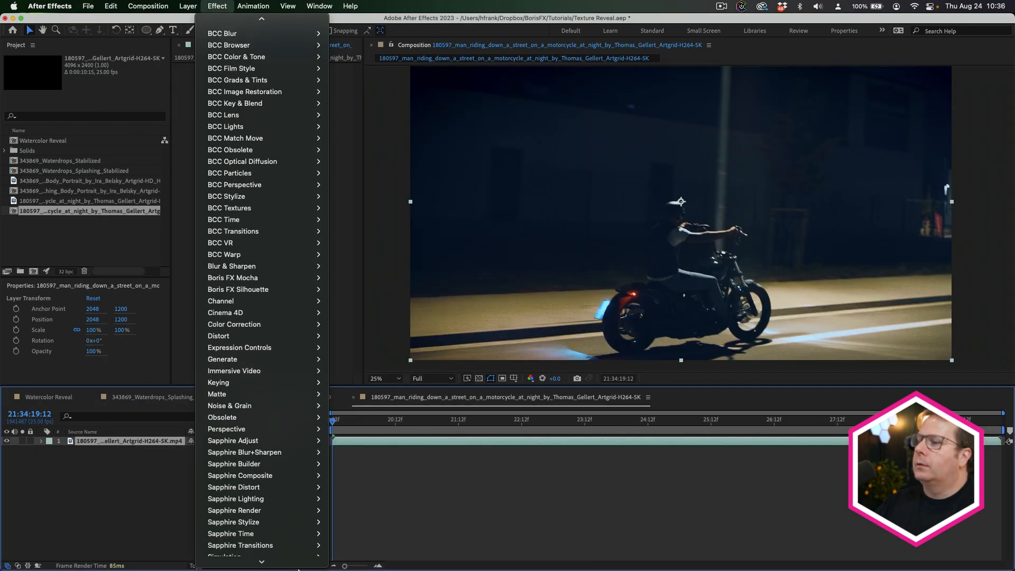
mouse_move(276, 386)
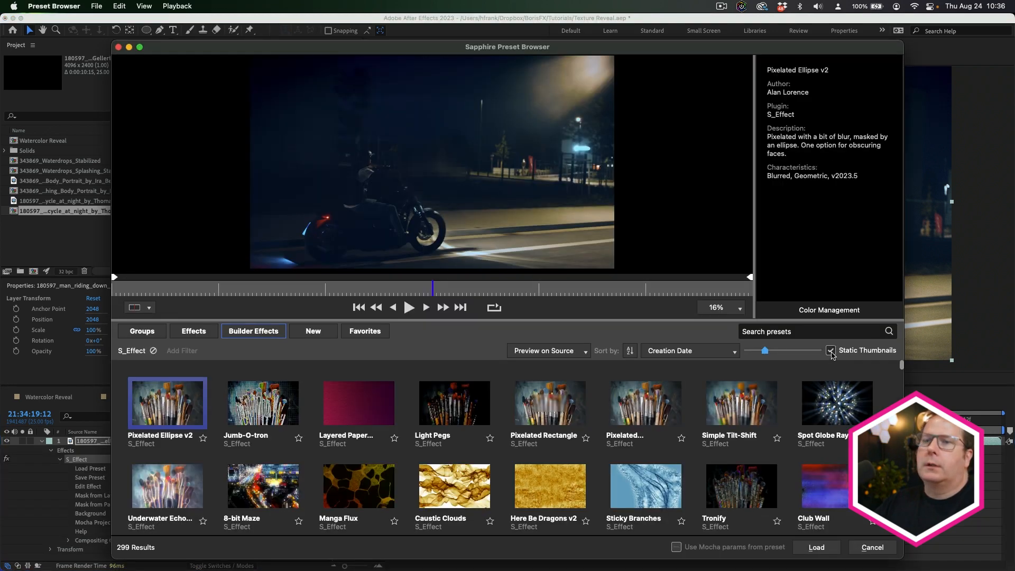
left_click(791, 331)
type("water")
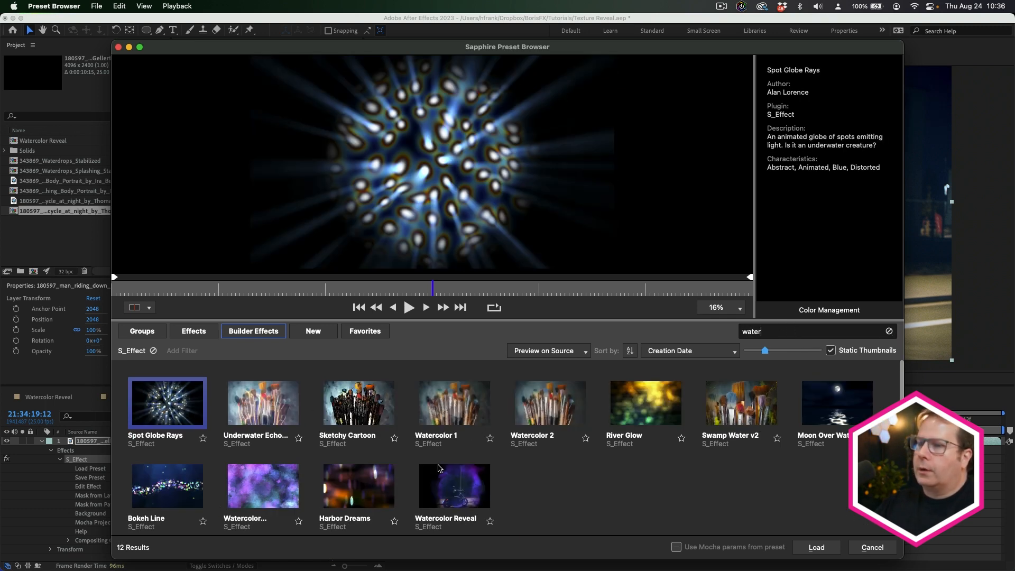
double_click(457, 493)
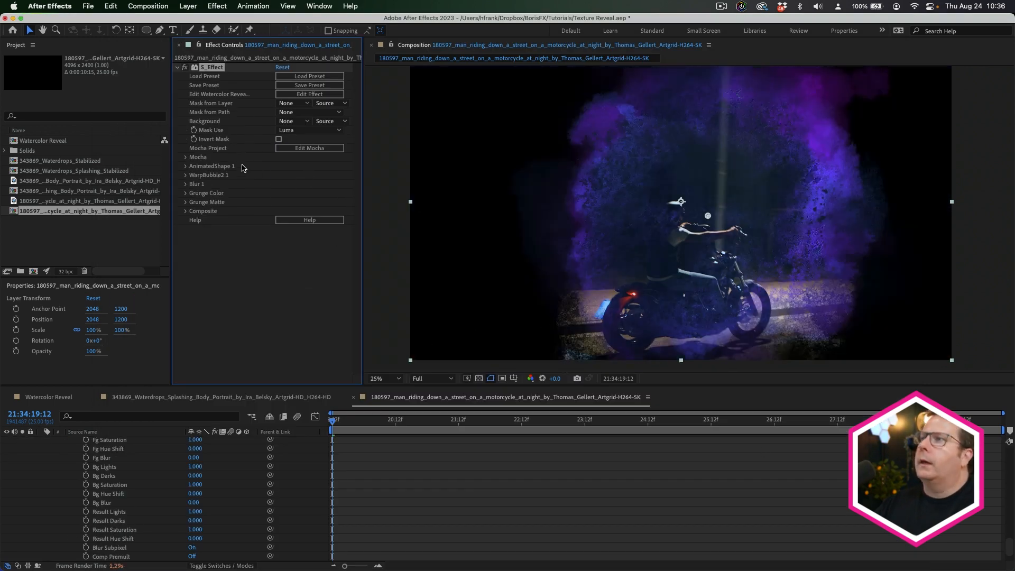
- Move the shape's center point onto the motorcycle rider's upper body and expand the Grunge Color settings
left_click(185, 193)
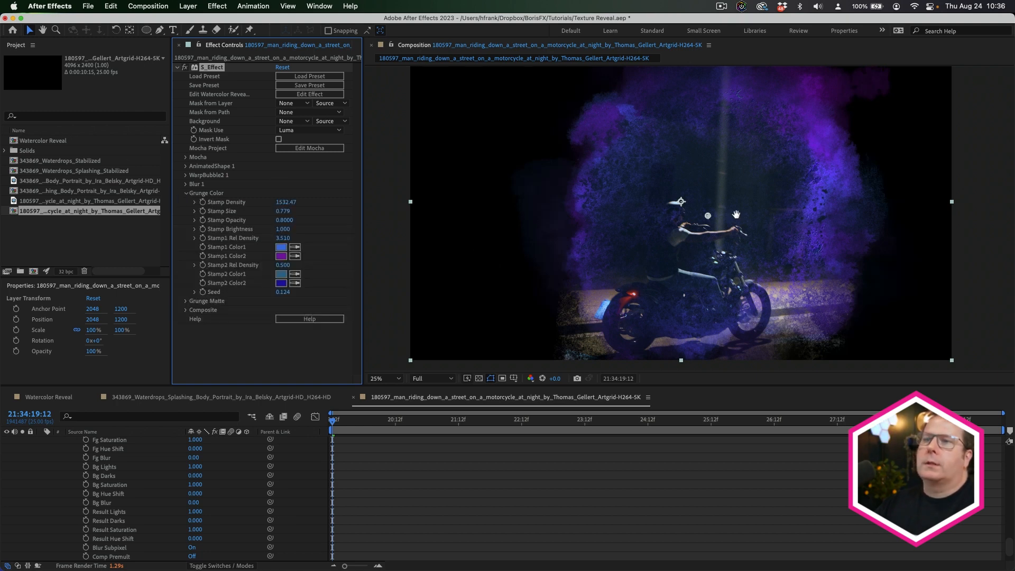
left_click_drag(710, 222, 702, 221)
key("v")
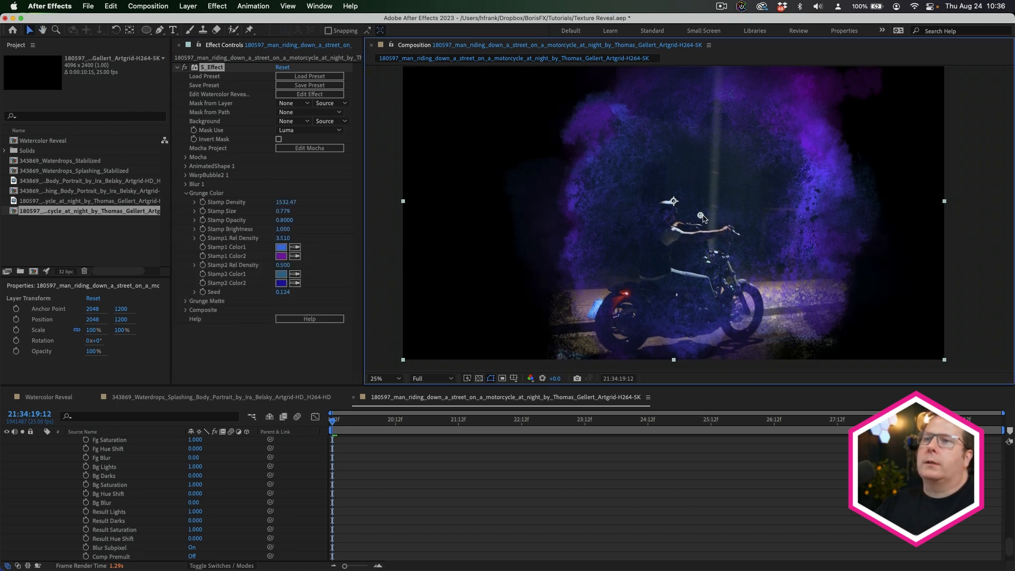
left_click_drag(687, 231, 684, 232)
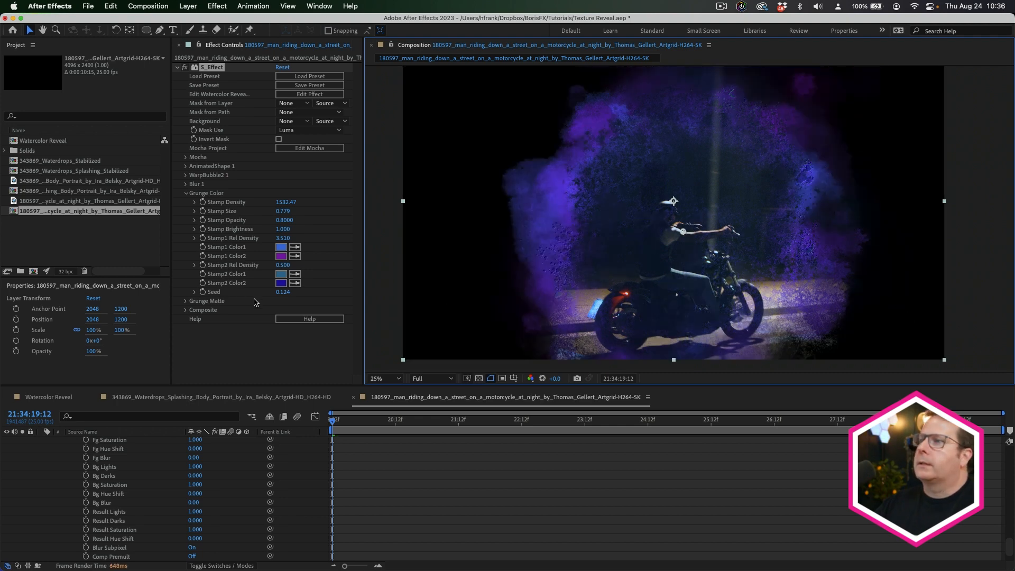
- Set Grunge Color's Stamp1 Color2 to muted gray-purple 524457 and Stamp2 Color2 to a dark navy blue
left_click(281, 256)
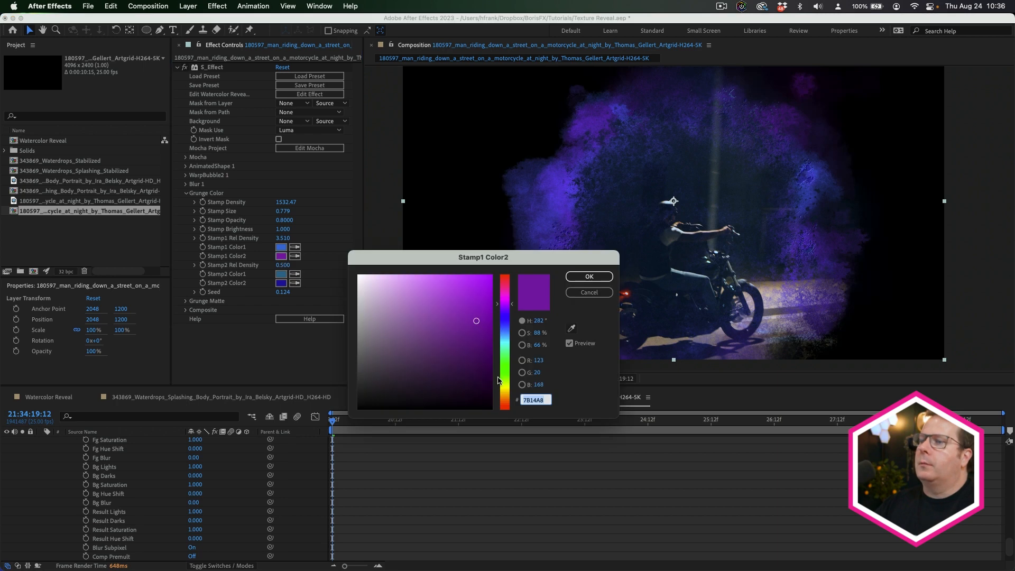
left_click_drag(391, 385, 387, 363)
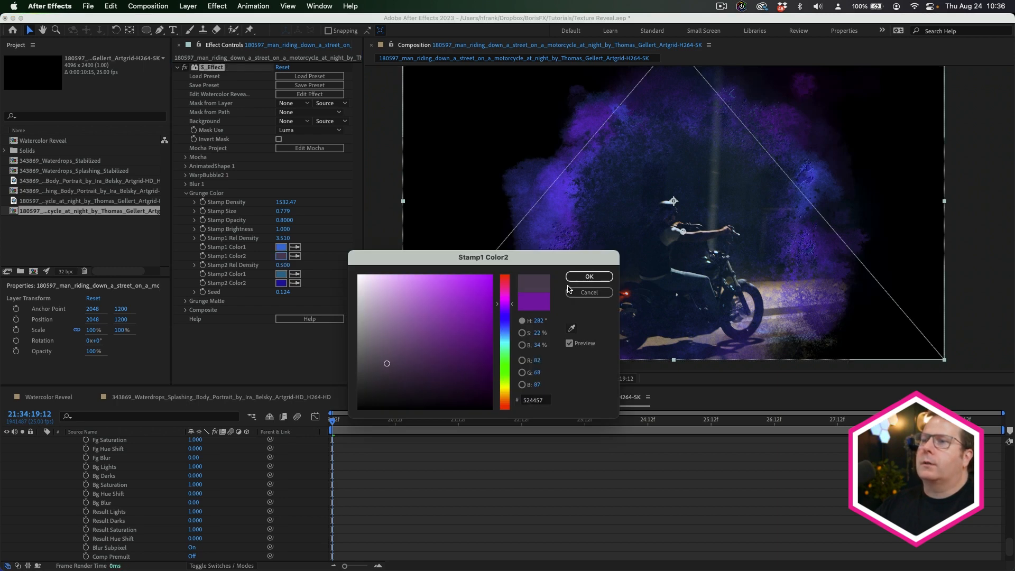
left_click(574, 277)
left_click(281, 282)
left_click_drag(474, 366, 468, 371)
left_click(591, 280)
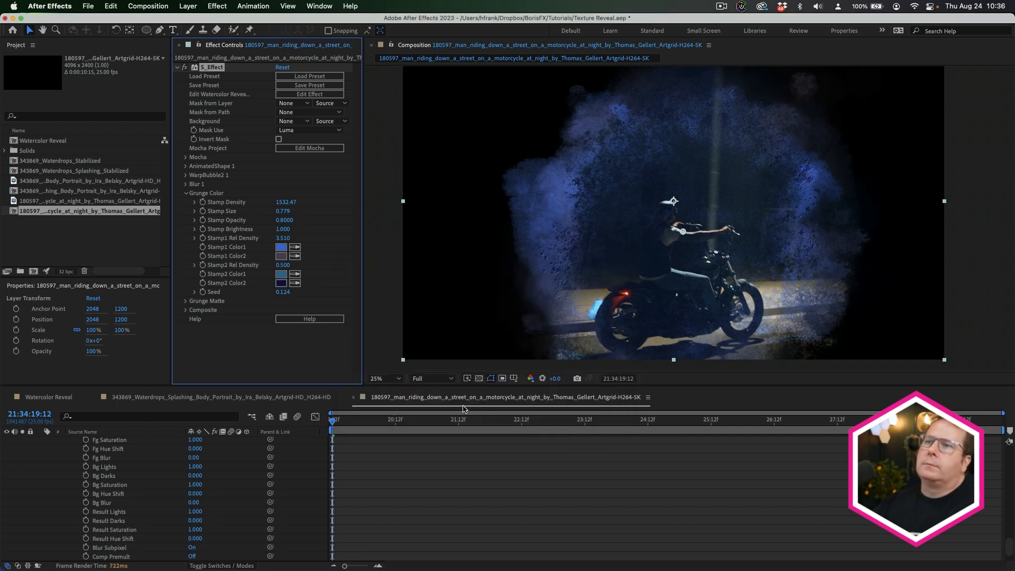
- Set Grunge Color's Stamp Size to 0.379 and check the reveal over the transparency grid at 21:34:22:14
left_click_drag(286, 211, 265, 215)
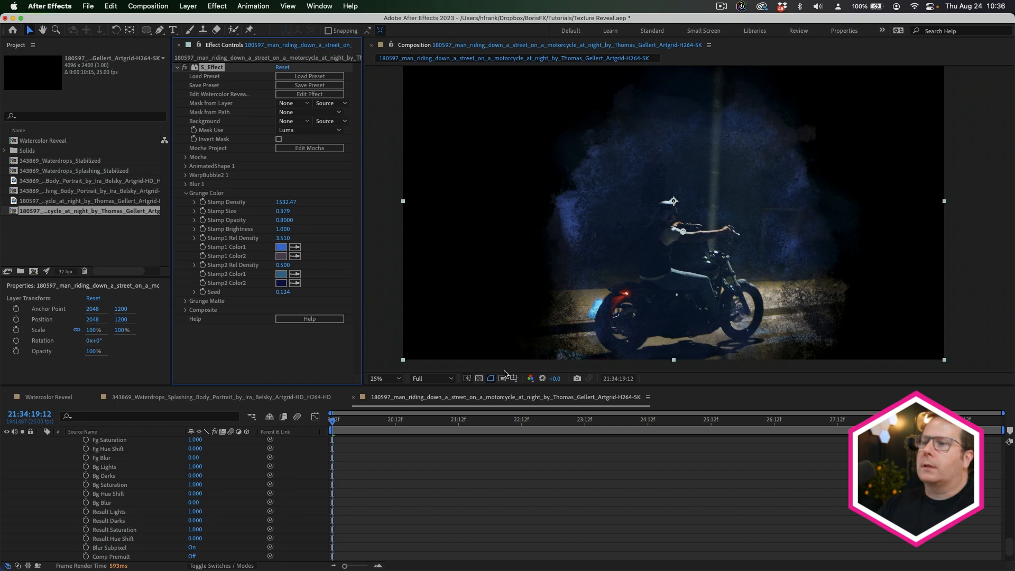
left_click(480, 378)
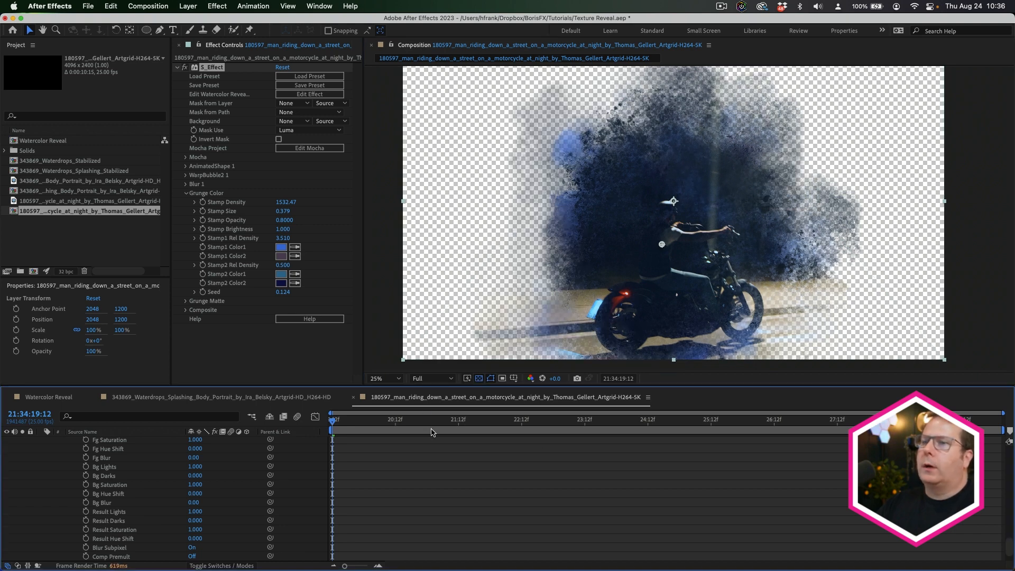
left_click_drag(445, 419, 527, 436)
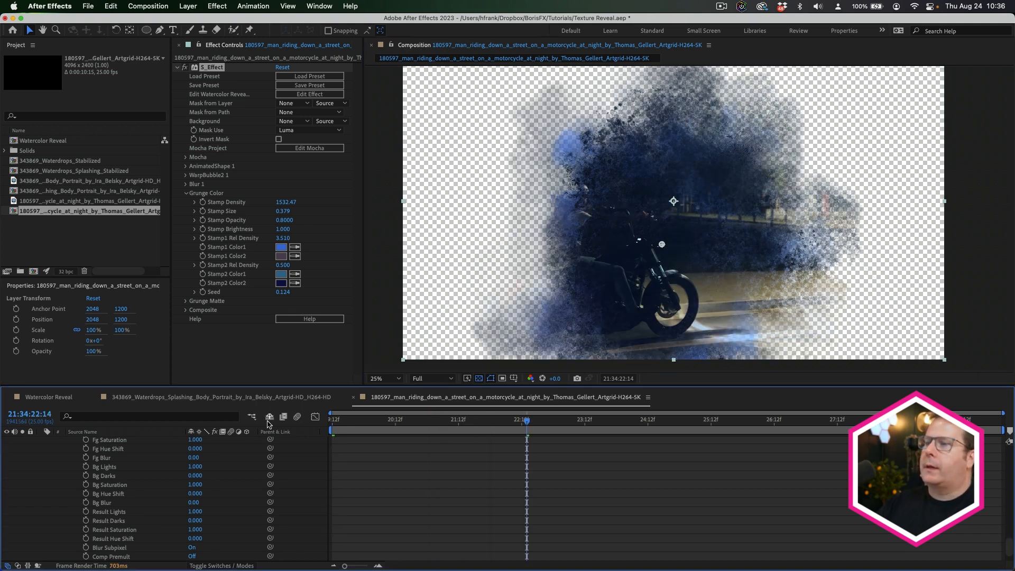
- Switch back to the Waterdrops Splashing Body Portrait composition
left_click(297, 397)
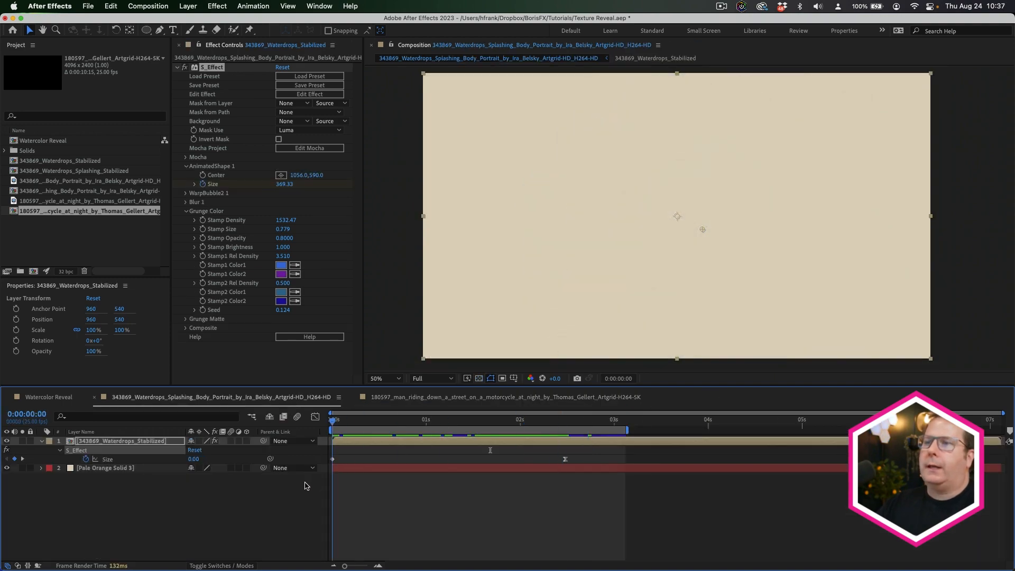